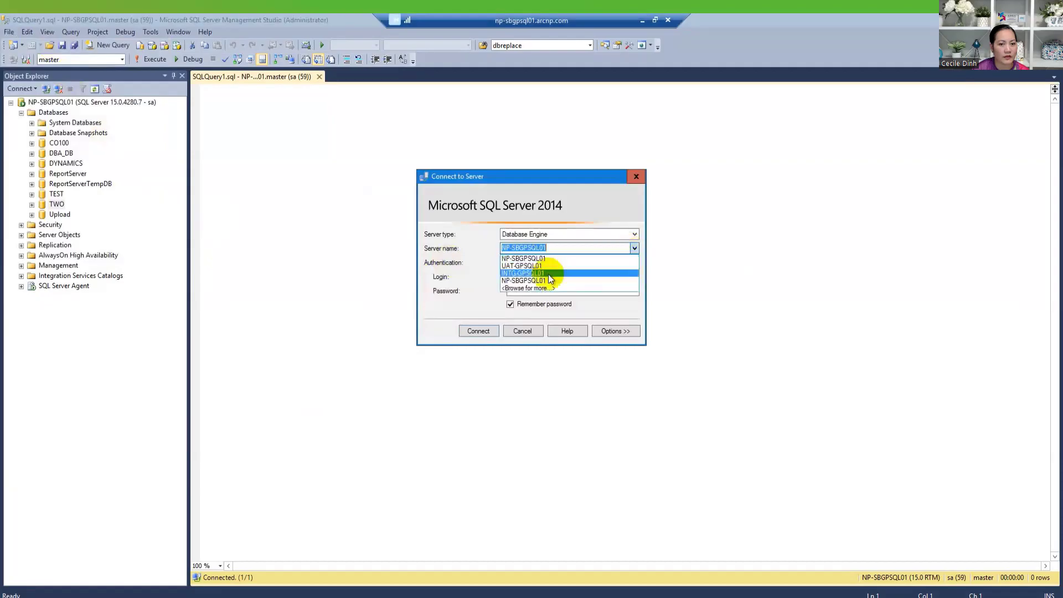
- Connect to the UAT-GPSQL01 server in SSMS and expand its Databases list
{"action": "left_click", "coordinate": [479, 331]}
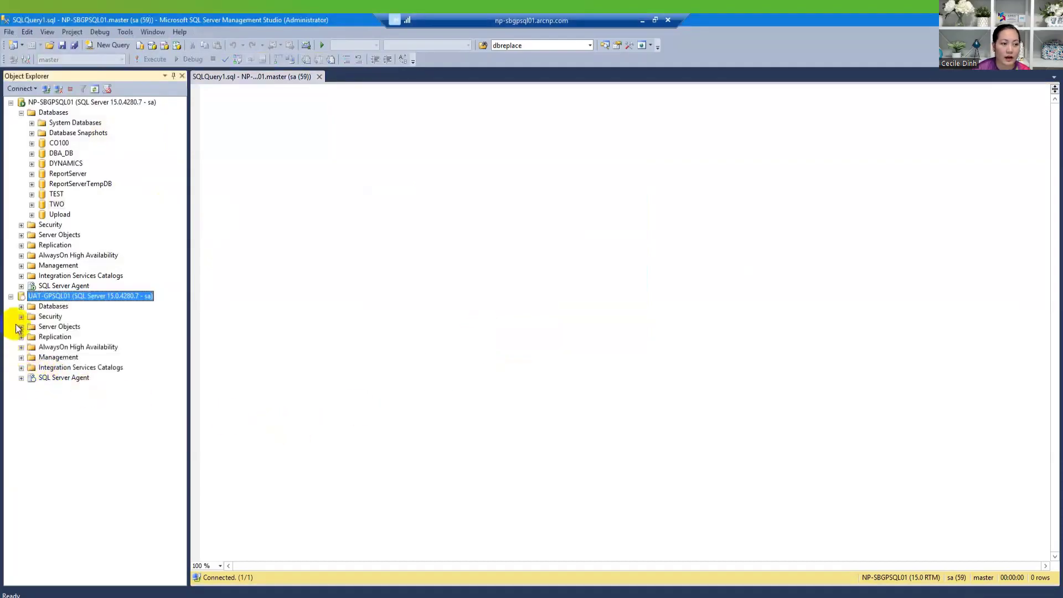
{"action": "left_click", "coordinate": [21, 306]}
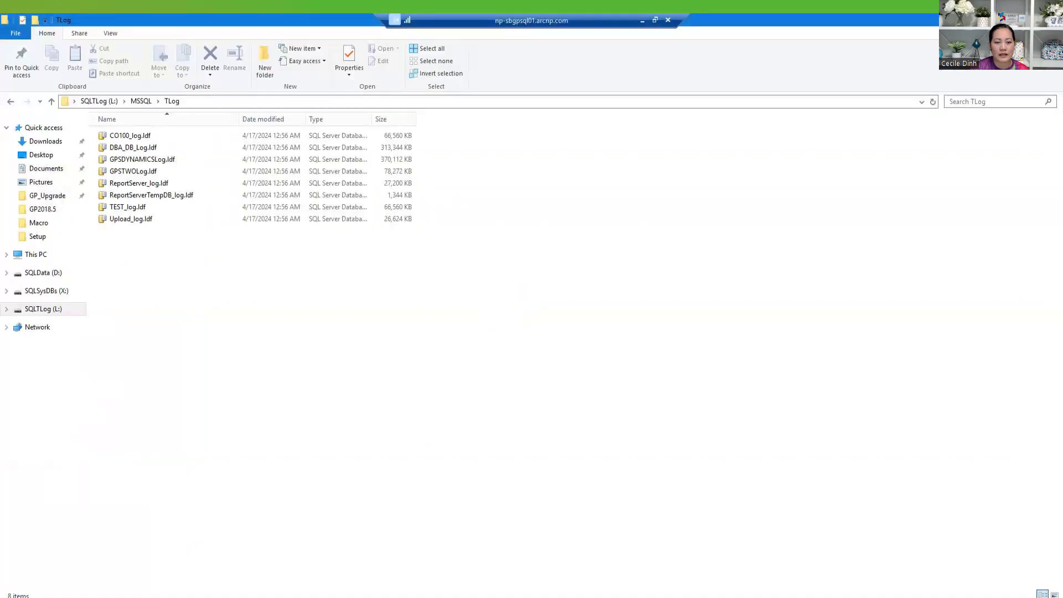
- Launch GP Utilities from the Start menu and log in as sa with the password
{"action": "key", "text": "super"}
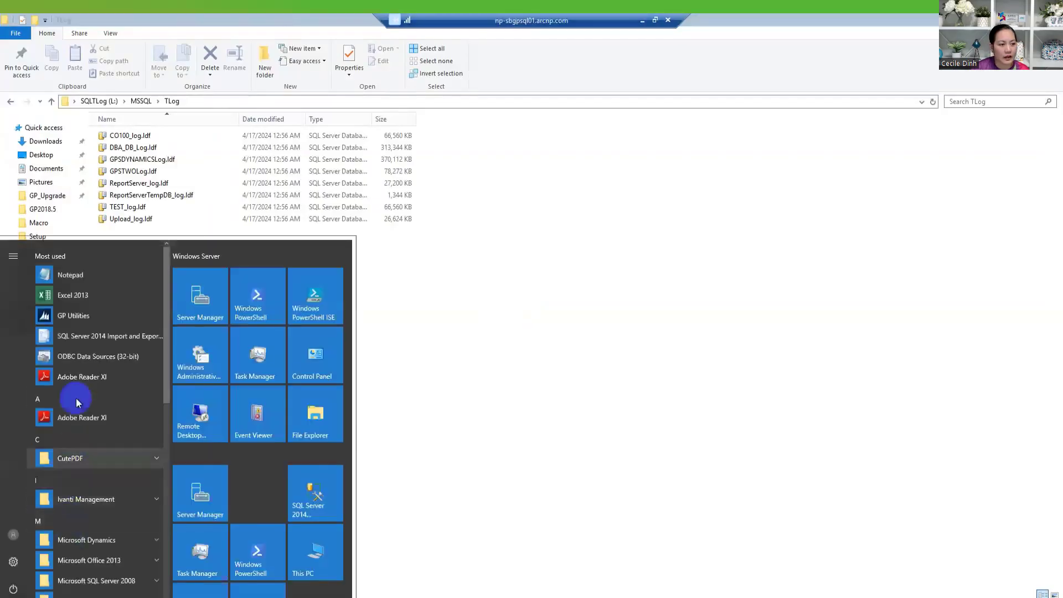
{"action": "left_click", "coordinate": [78, 316]}
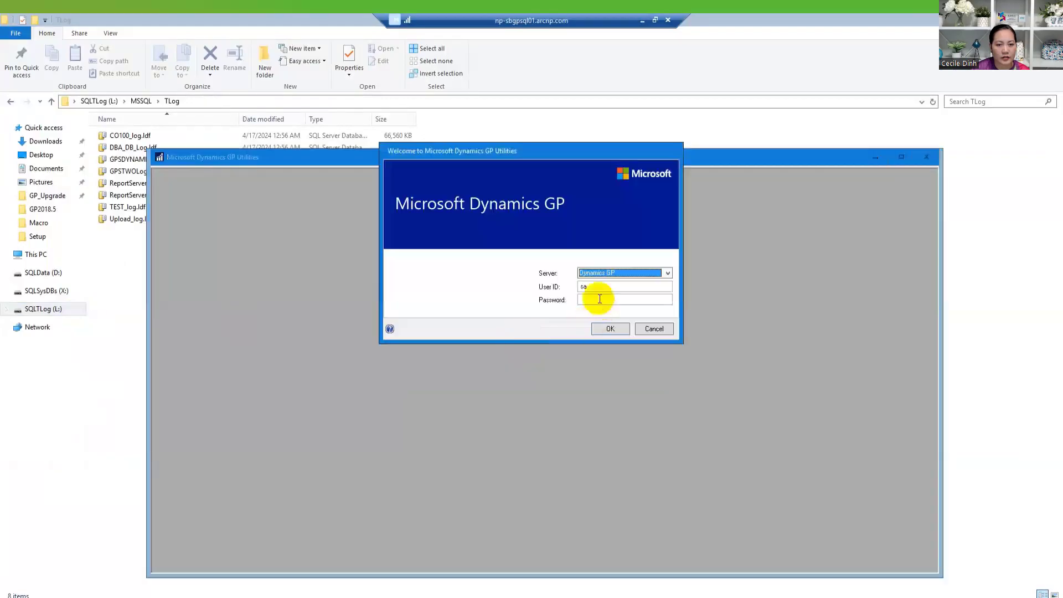
{"action": "left_click", "coordinate": [600, 299]}
{"action": "type", "text": "**********"}
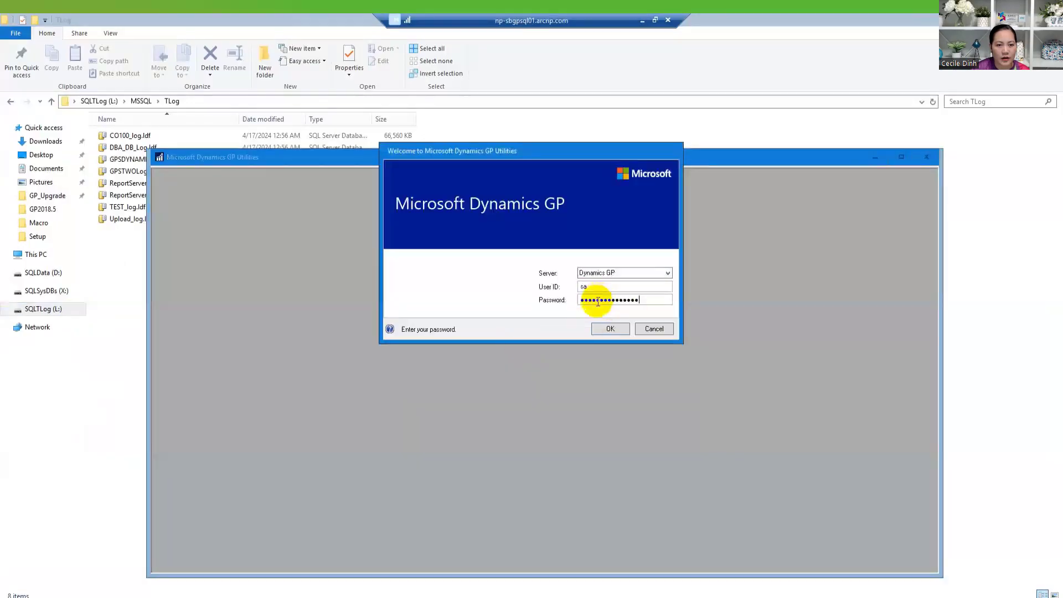
{"action": "left_click", "coordinate": [610, 328]}
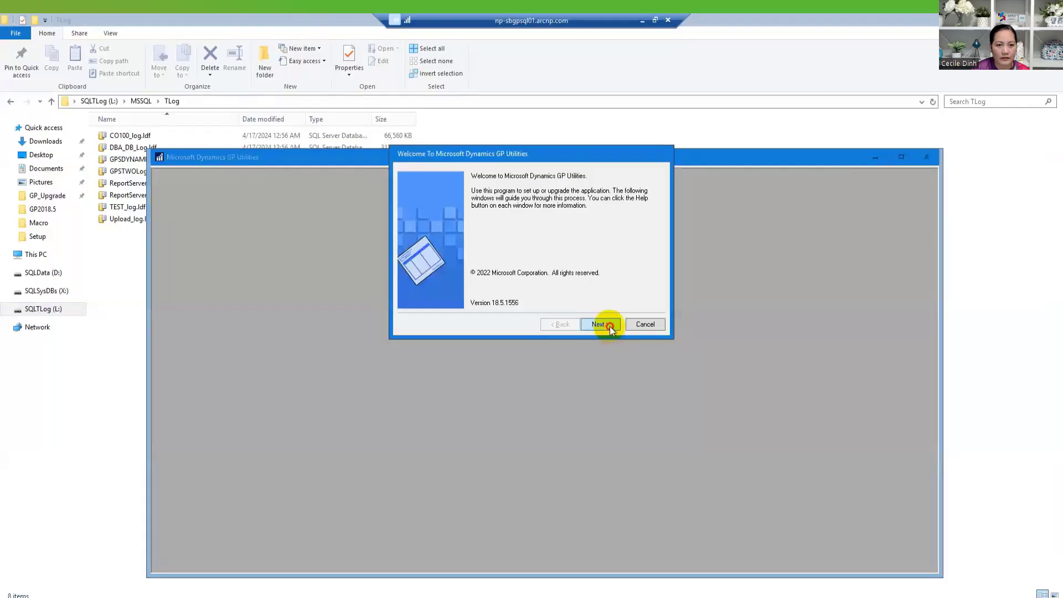
- Get past the welcome and upgrade pages and process the Create a company task
{"action": "left_click", "coordinate": [610, 326]}
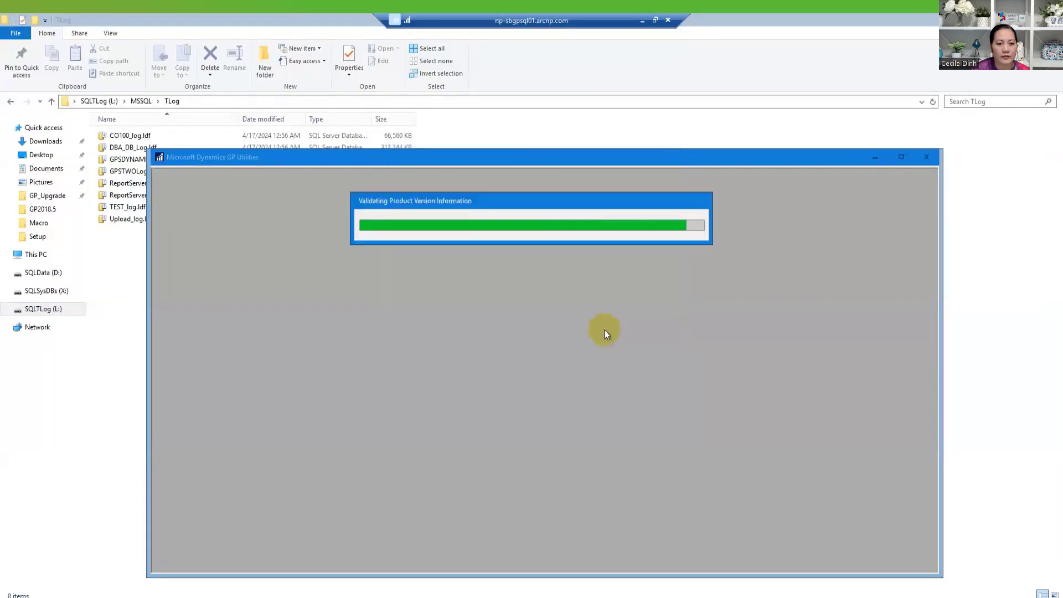
{"action": "left_click", "coordinate": [602, 323]}
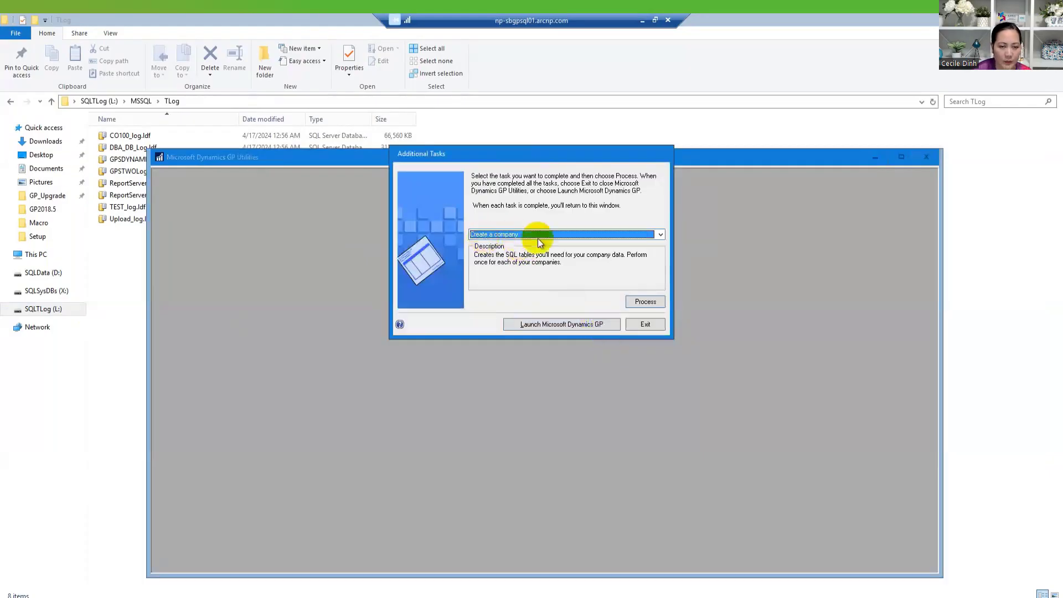
{"action": "left_click", "coordinate": [647, 301]}
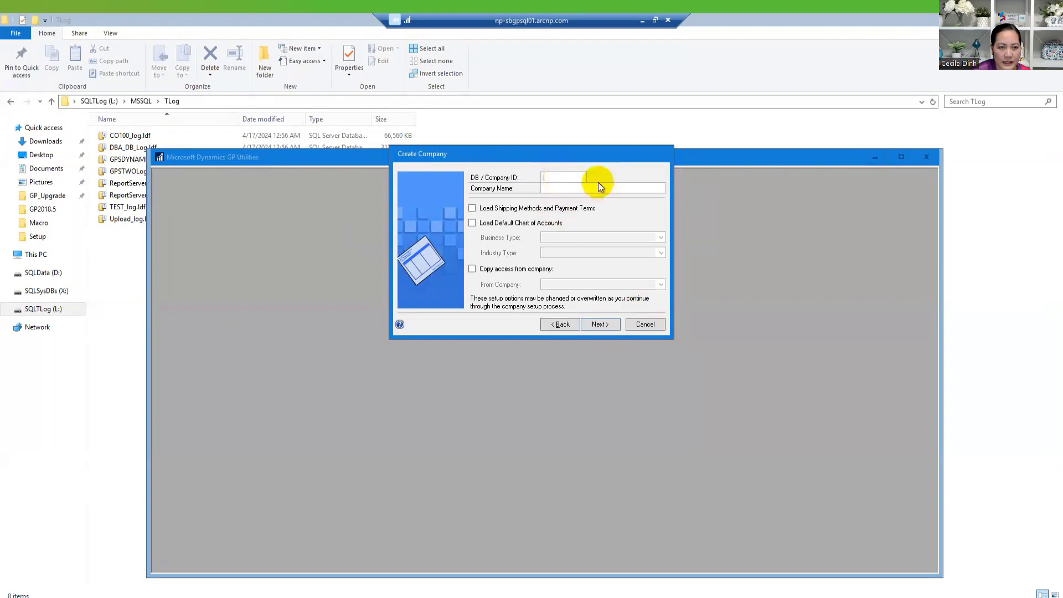
- Enter DUGW as company ID and DUG Webinar as name, loading shipping methods and payment terms
{"action": "type", "text": "DUG"}
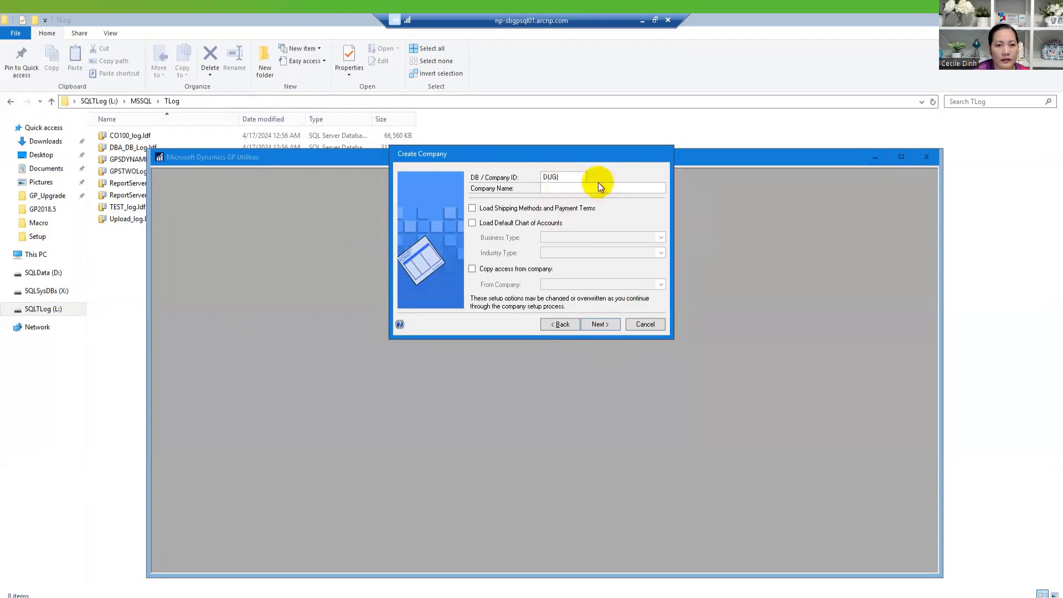
{"action": "type", "text": "W"}
{"action": "type", "text": "DUG"}
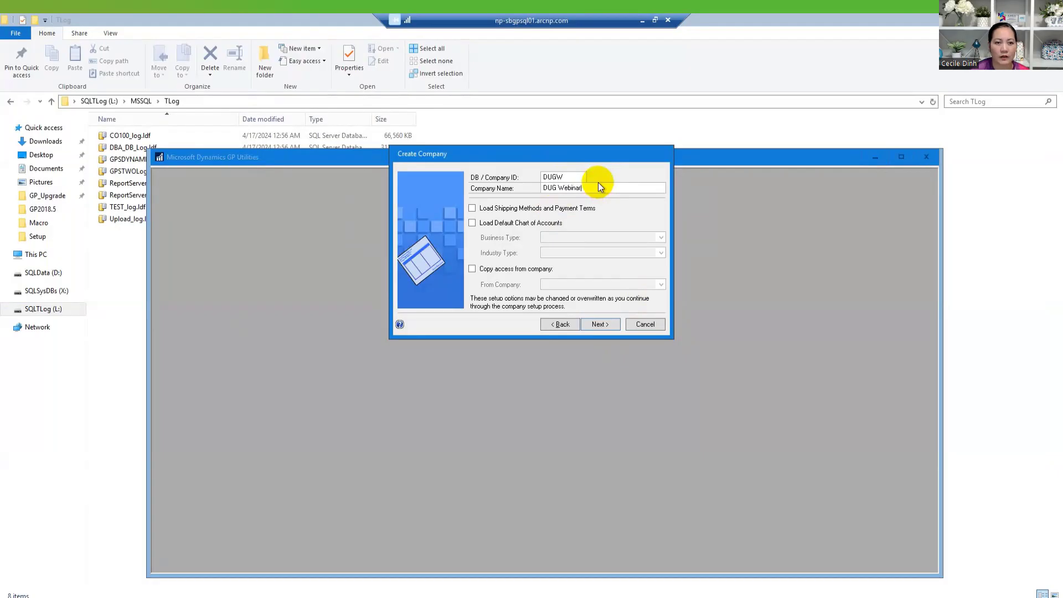
{"action": "left_click", "coordinate": [472, 208]}
{"action": "left_click", "coordinate": [599, 327]}
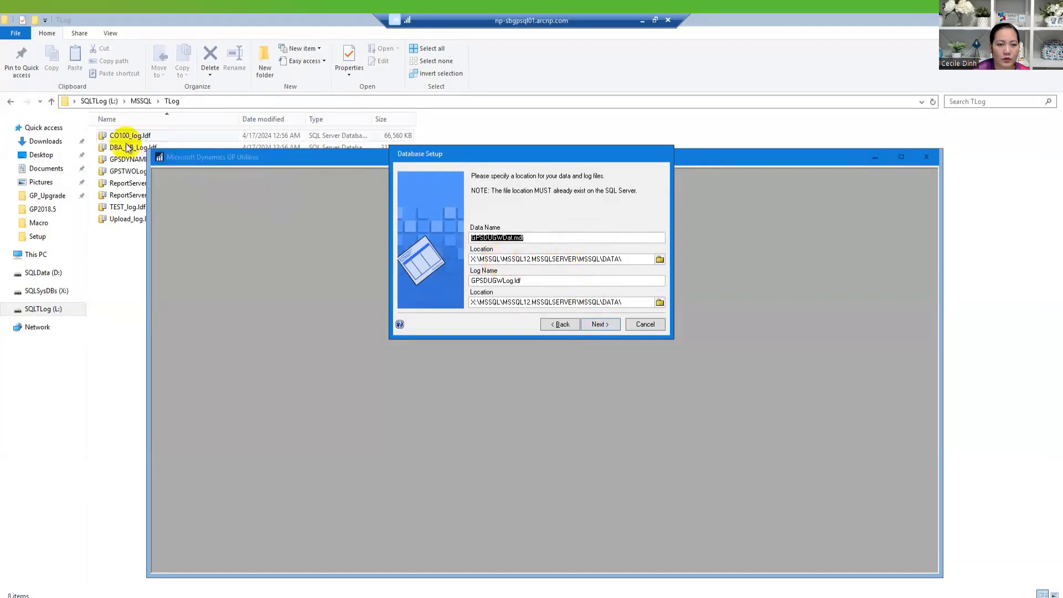
- Set the data file location to D:\MSSQL\Data, copying the path from File Explorer
{"action": "left_click", "coordinate": [36, 274]}
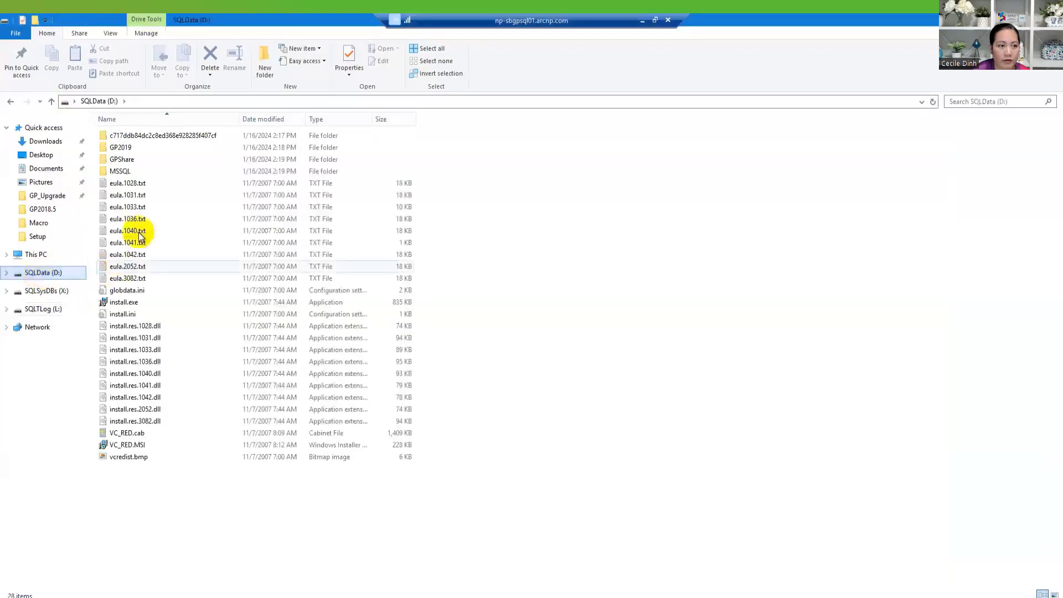
{"action": "double_click", "coordinate": [121, 171]}
{"action": "left_click", "coordinate": [140, 136]}
{"action": "double_click", "coordinate": [140, 136]}
{"action": "left_click", "coordinate": [205, 100]}
{"action": "key", "text": "ctrl+c"}
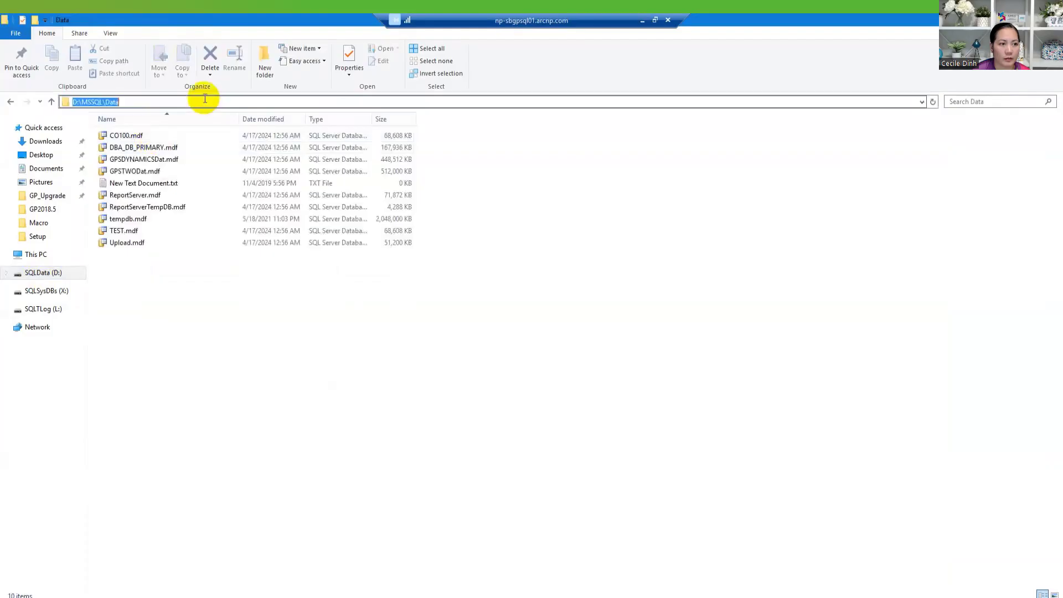
{"action": "left_click", "coordinate": [443, 597]}
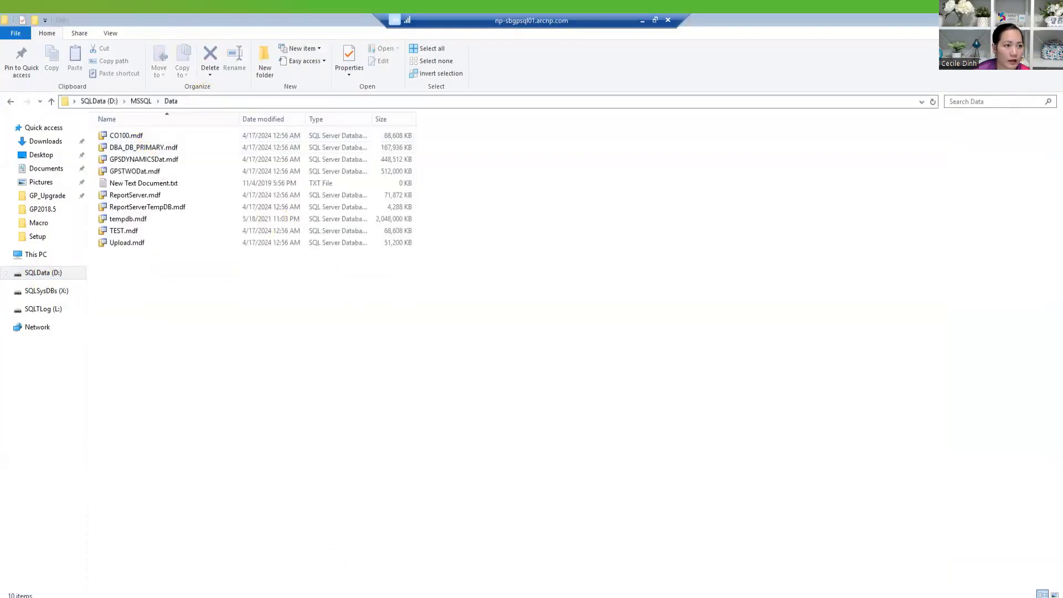
{"action": "double_click", "coordinate": [548, 258]}
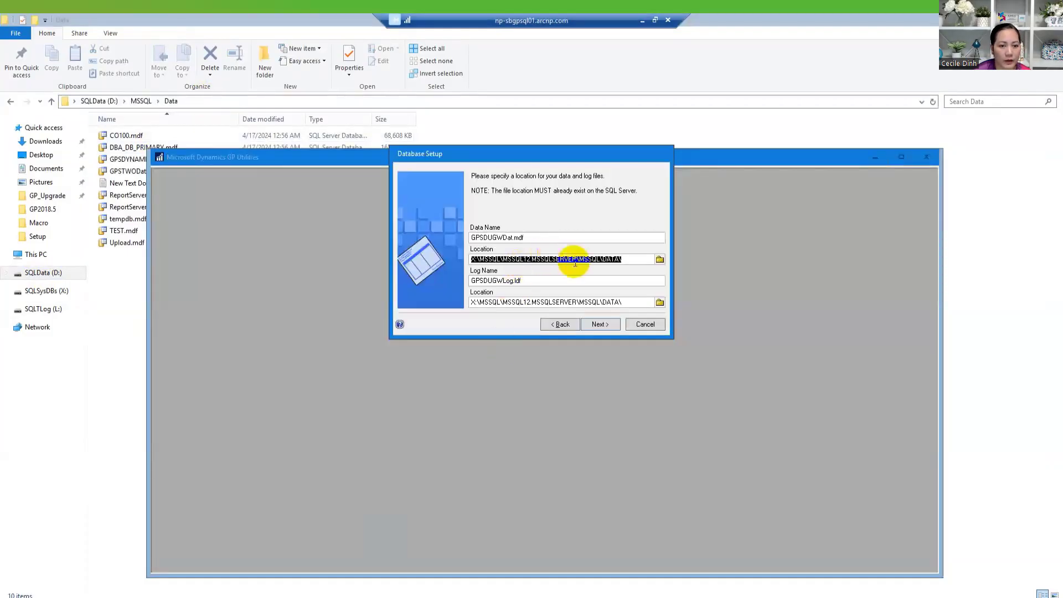
{"action": "key", "text": "ctrl+v"}
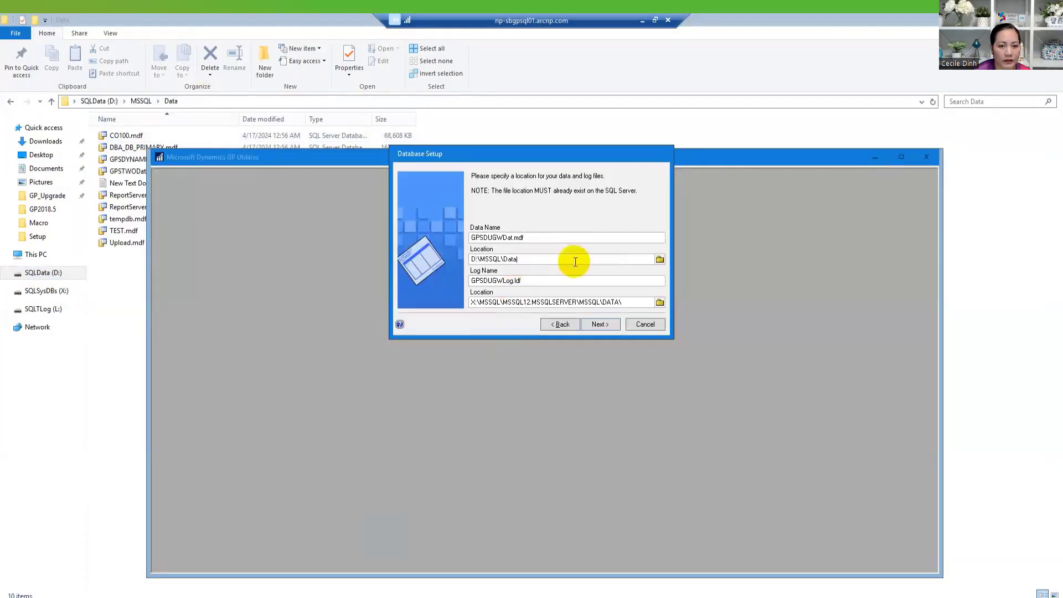
- Set the log file location to L:\MSSQL\TLog and move on to the confirmation summary
{"action": "double_click", "coordinate": [515, 302]}
{"action": "left_click", "coordinate": [52, 309]}
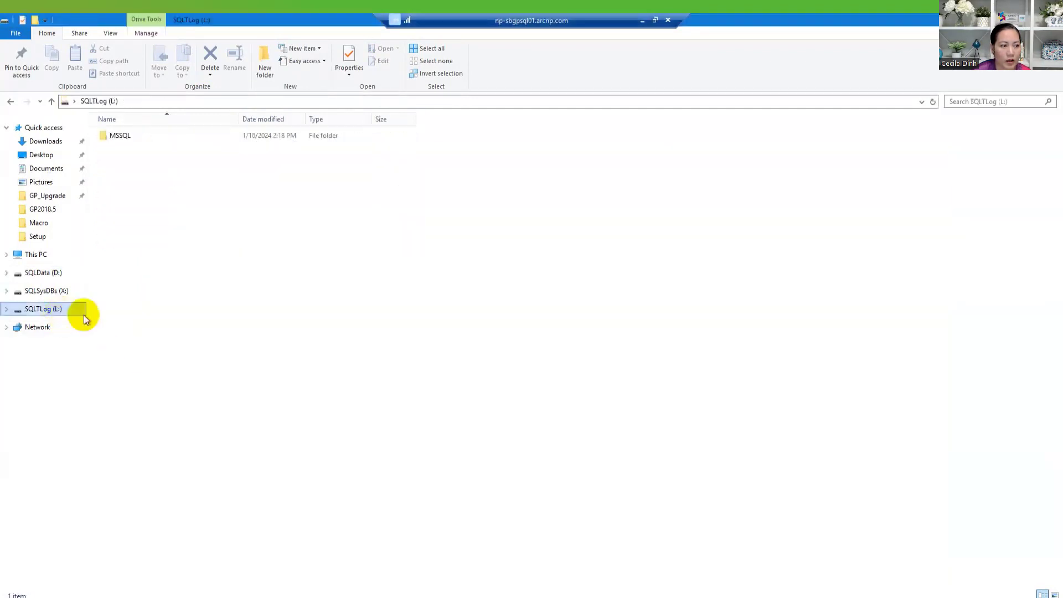
{"action": "double_click", "coordinate": [139, 137]}
{"action": "left_click", "coordinate": [124, 142]}
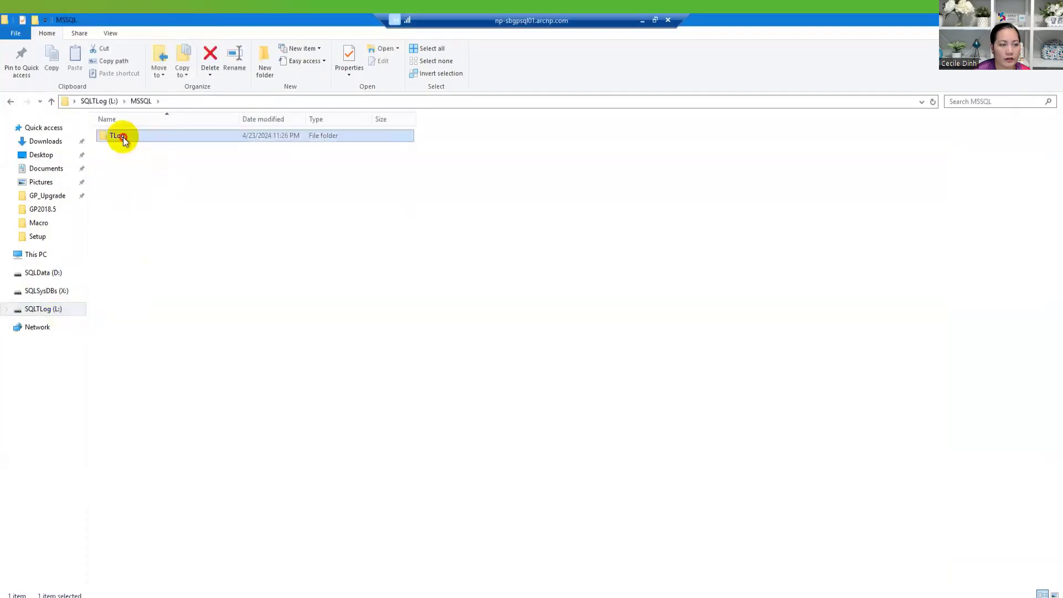
{"action": "double_click", "coordinate": [123, 138]}
{"action": "left_click", "coordinate": [207, 104]}
{"action": "key", "text": "ctrl+c"}
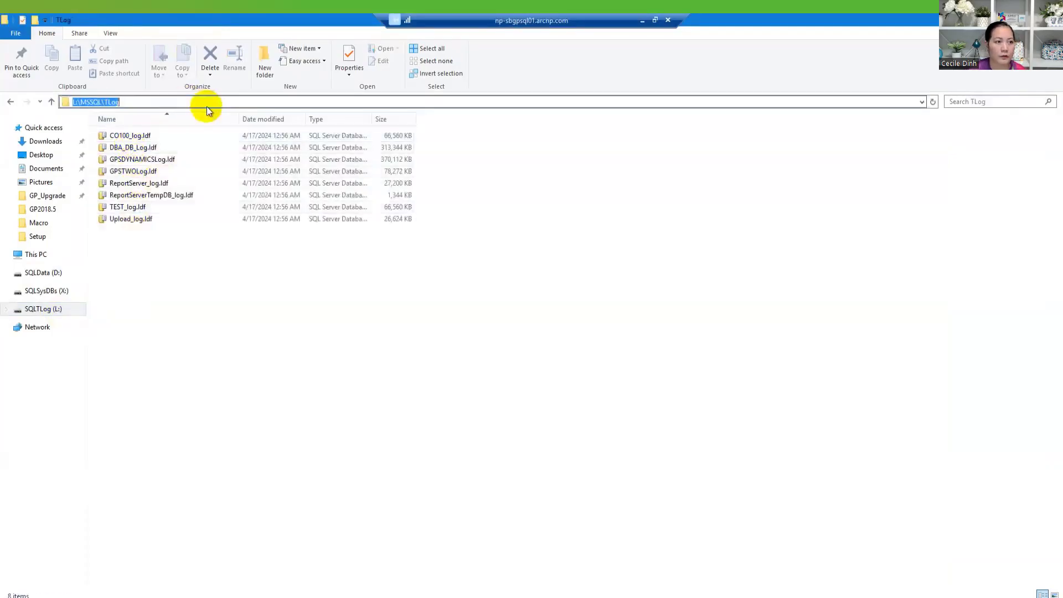
{"action": "left_click", "coordinate": [419, 597]}
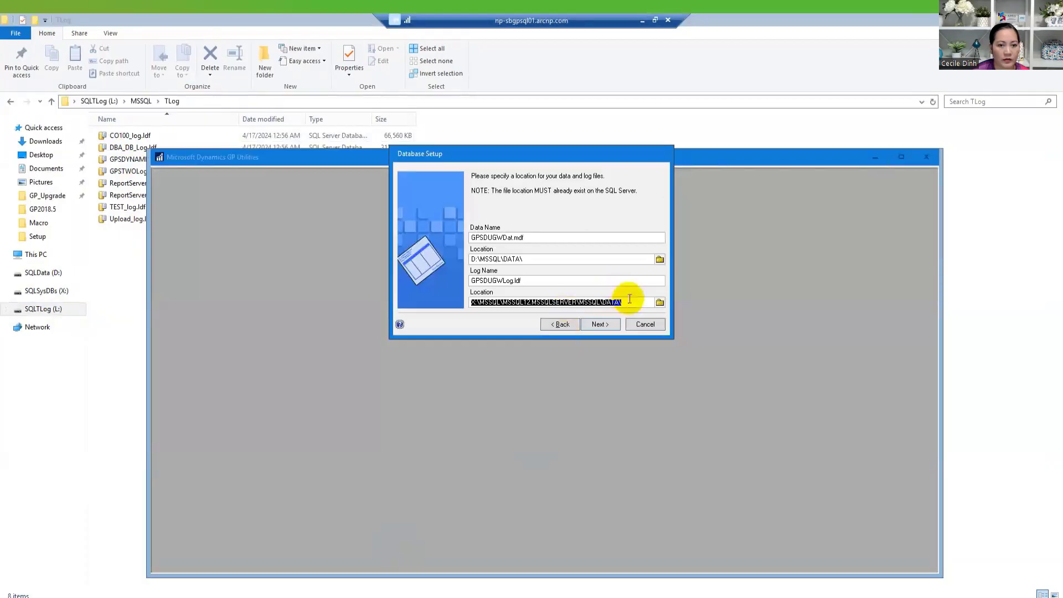
{"action": "key", "text": "ctrl+v"}
{"action": "left_click", "coordinate": [599, 325]}
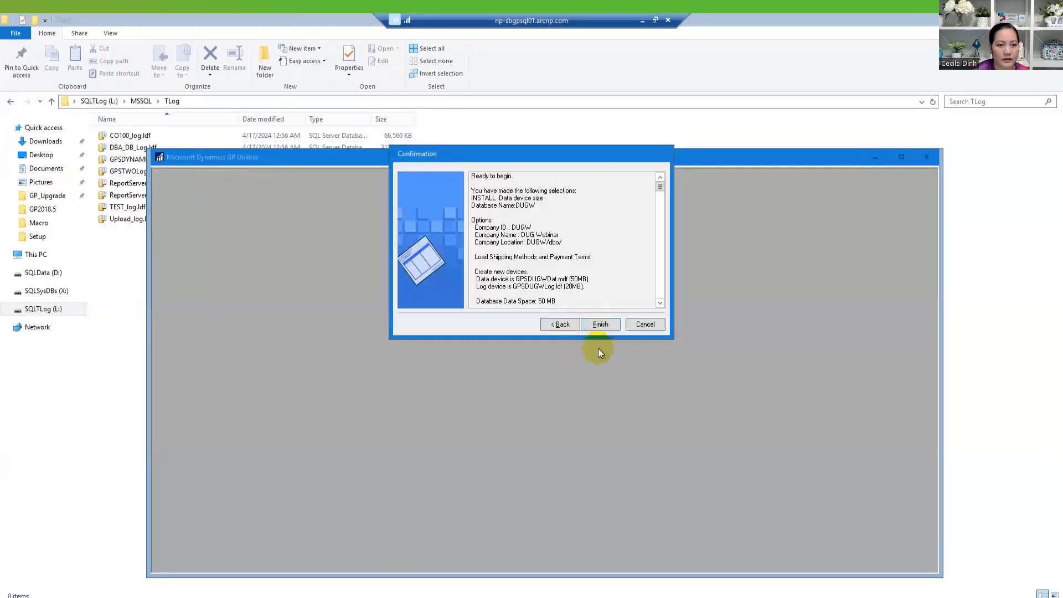
- Finish the confirmation so GP Utilities installs the DUGW company database
{"action": "left_click", "coordinate": [600, 325]}
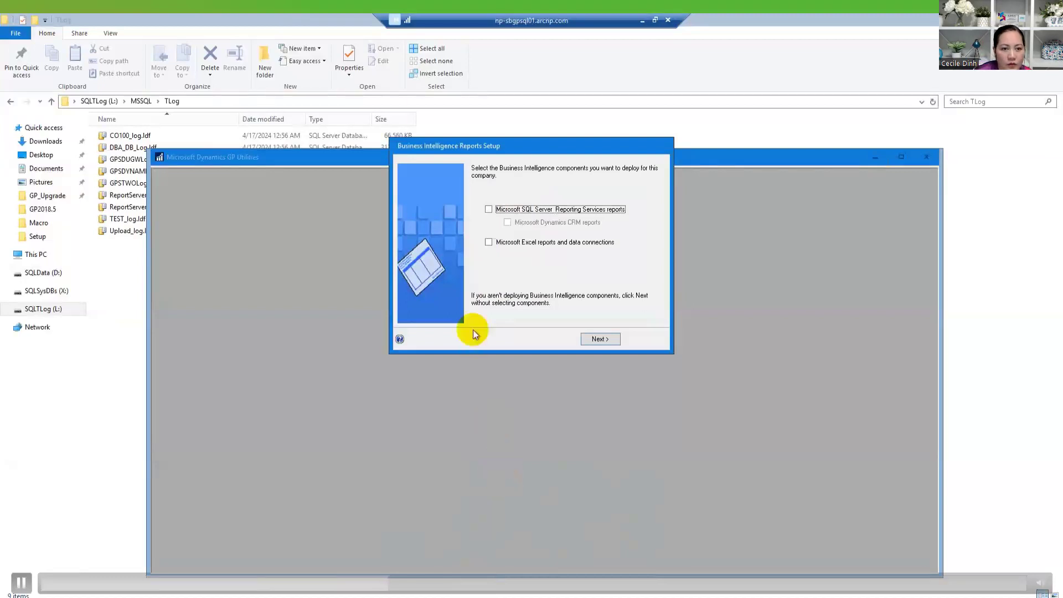
- Skip BI reports, choose to set the company up later, and launch Microsoft Dynamics GP
{"action": "left_click", "coordinate": [600, 339]}
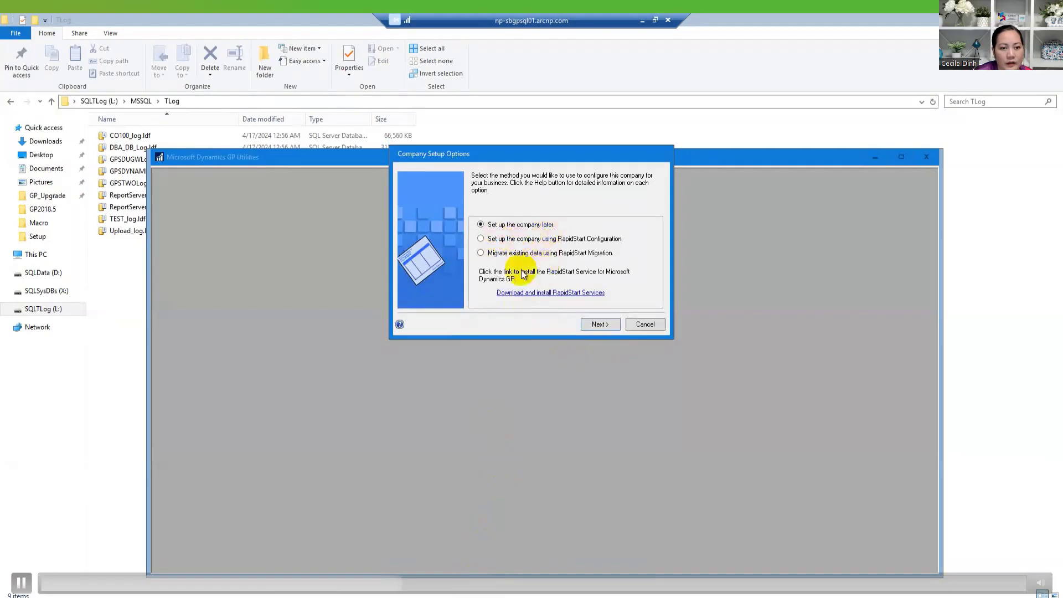
{"action": "left_click", "coordinate": [599, 324]}
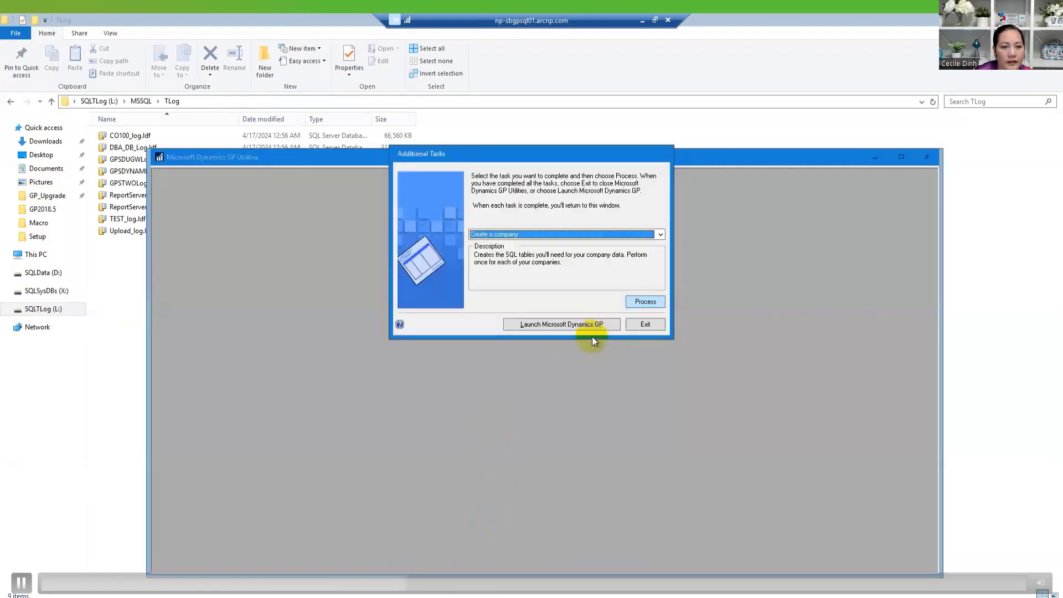
{"action": "left_click", "coordinate": [556, 325]}
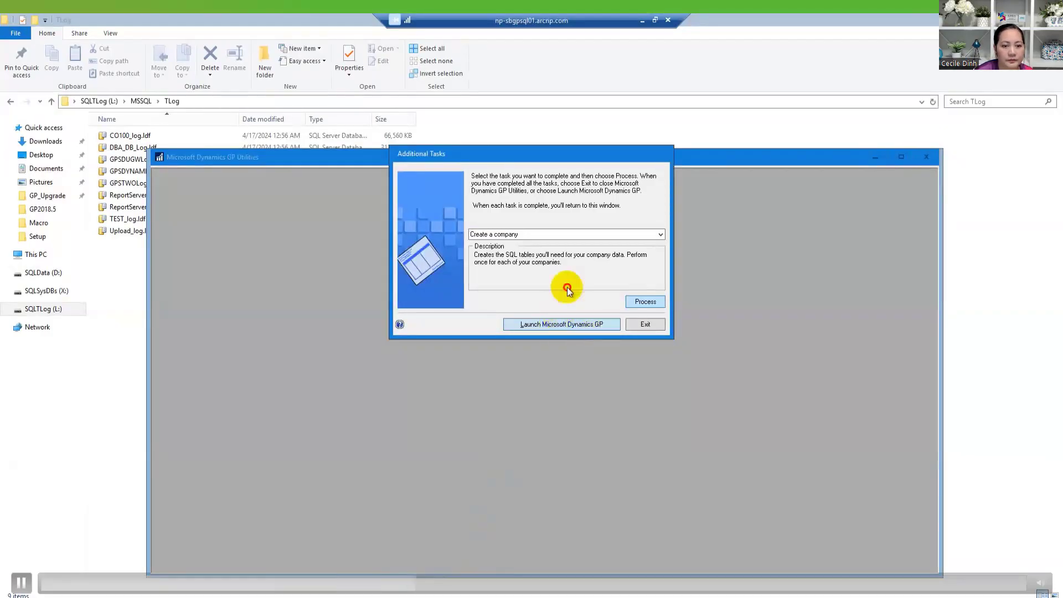
{"action": "left_click", "coordinate": [659, 234]}
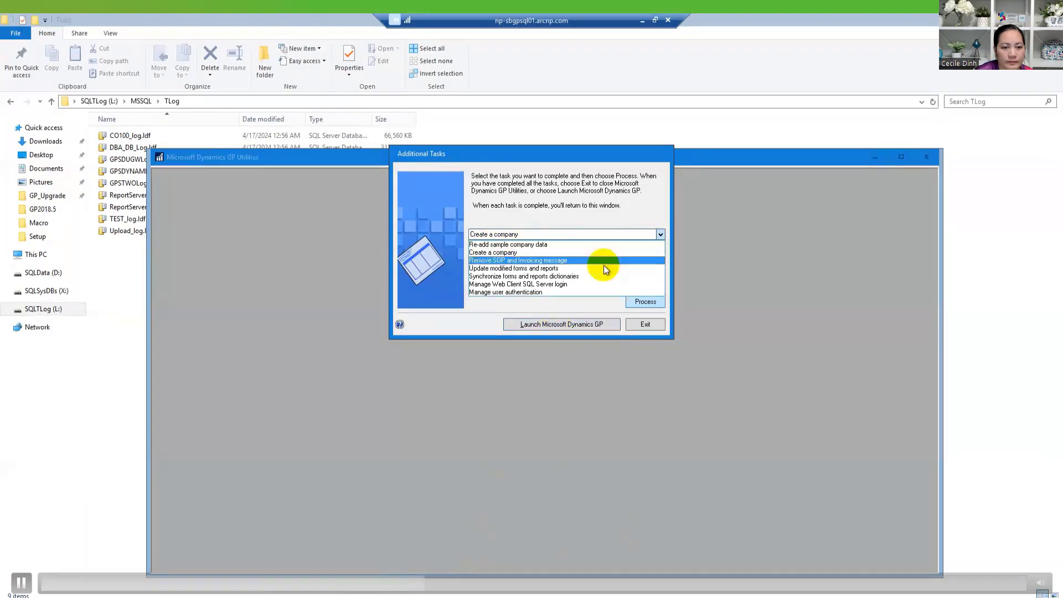
{"action": "left_click", "coordinate": [581, 307]}
{"action": "left_click", "coordinate": [560, 326]}
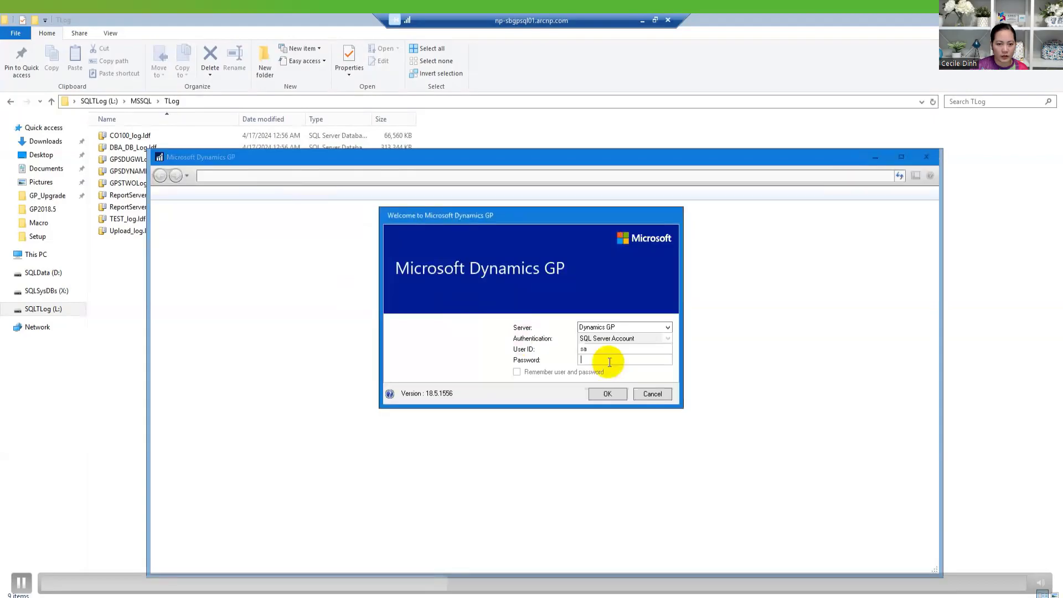
- Log in to Dynamics GP as Fabrikam, Inc., dismiss the sample date warning, and reposition the window
{"action": "left_click", "coordinate": [608, 394]}
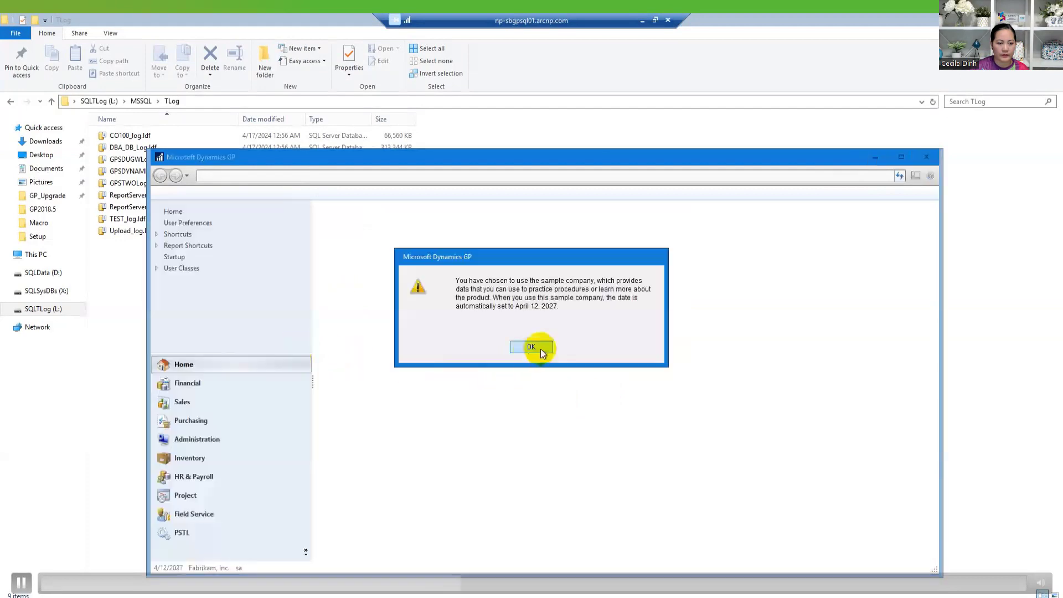
{"action": "left_click", "coordinate": [540, 348]}
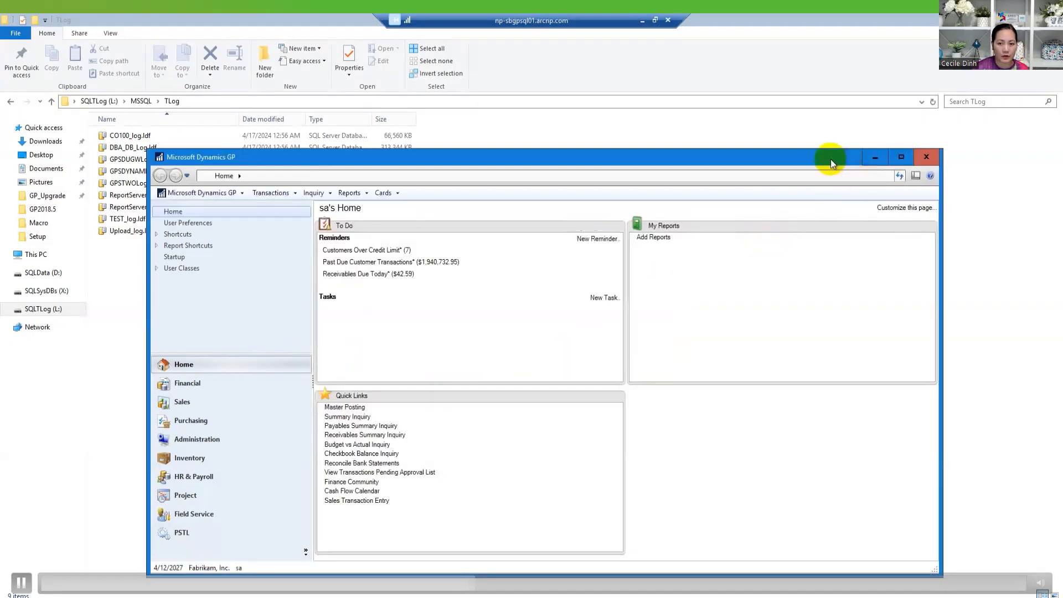
{"action": "left_click_drag", "start_coordinate": [828, 160], "coordinate": [878, 150]}
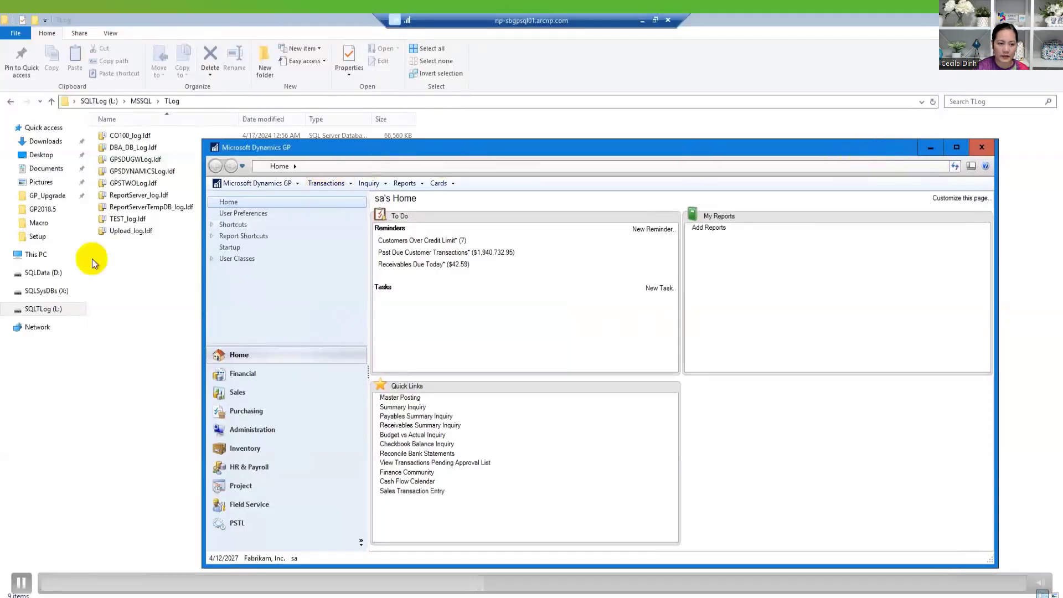
- Check for GPSDUGWDat.mdf in D:\MSSQL\Data and GPSDUGWLog.ldf in L:\MSSQL\TLog, then return to GP
{"action": "left_click", "coordinate": [53, 273]}
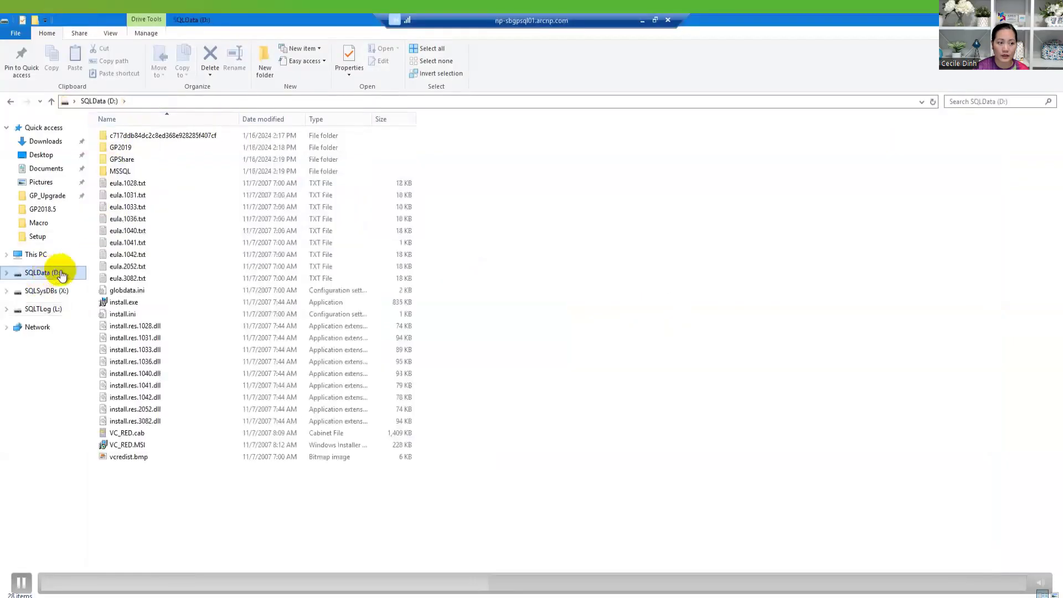
{"action": "double_click", "coordinate": [134, 171]}
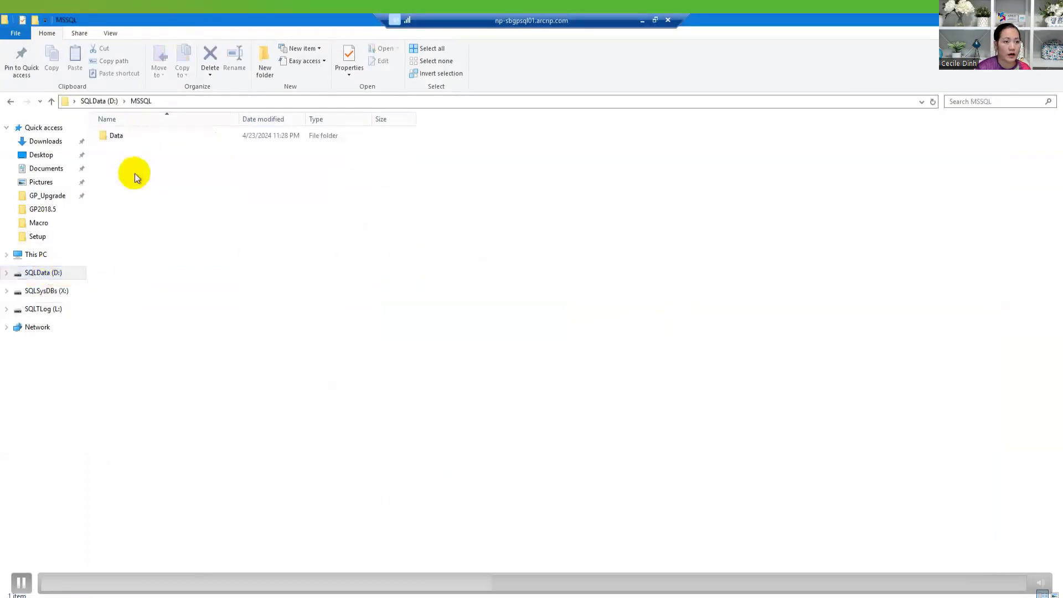
{"action": "double_click", "coordinate": [124, 137]}
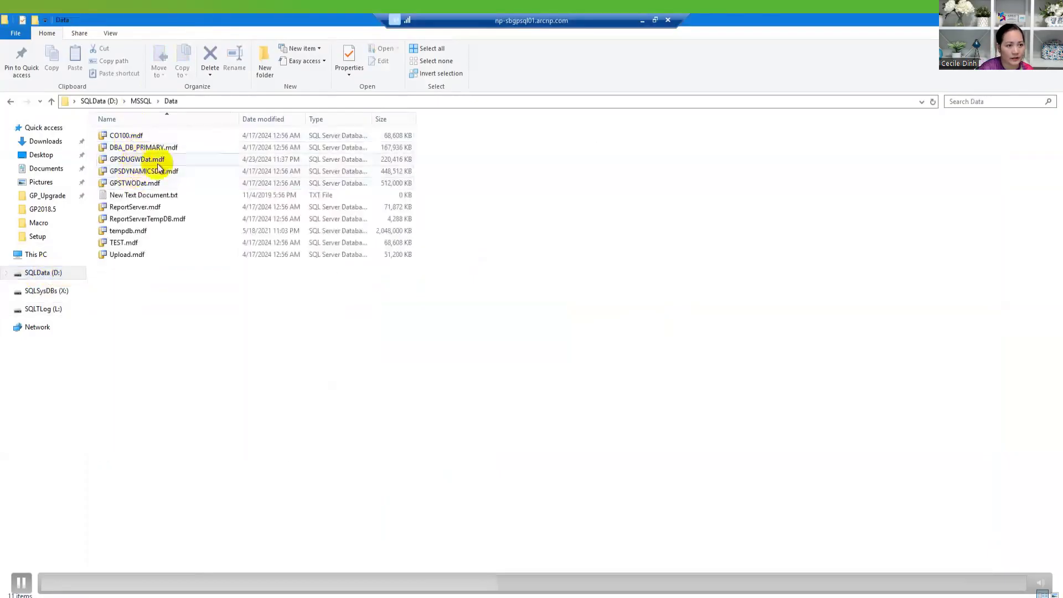
{"action": "left_click", "coordinate": [55, 312]}
{"action": "double_click", "coordinate": [117, 138]}
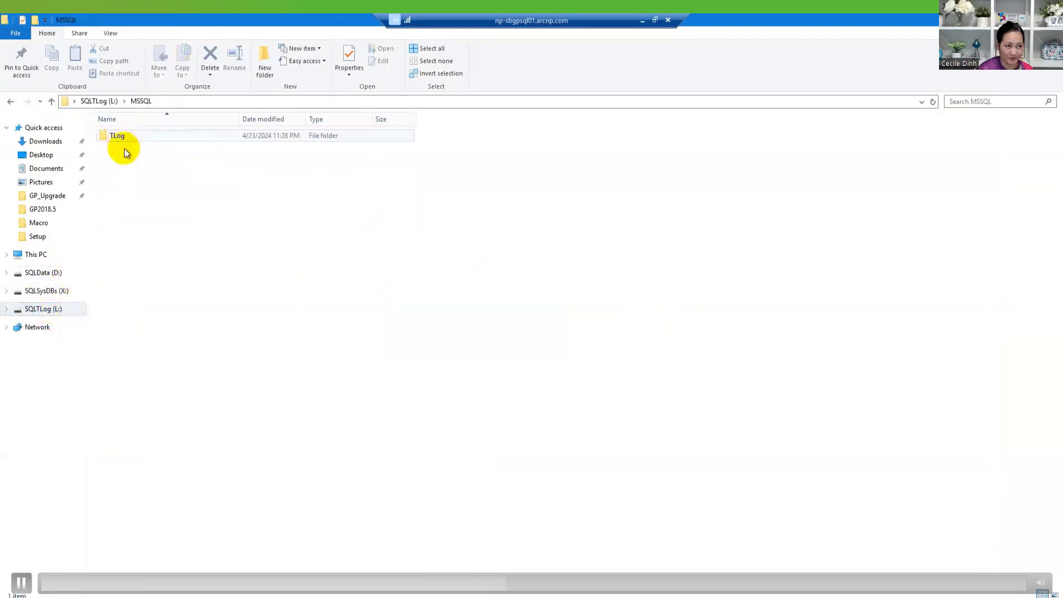
{"action": "double_click", "coordinate": [128, 137]}
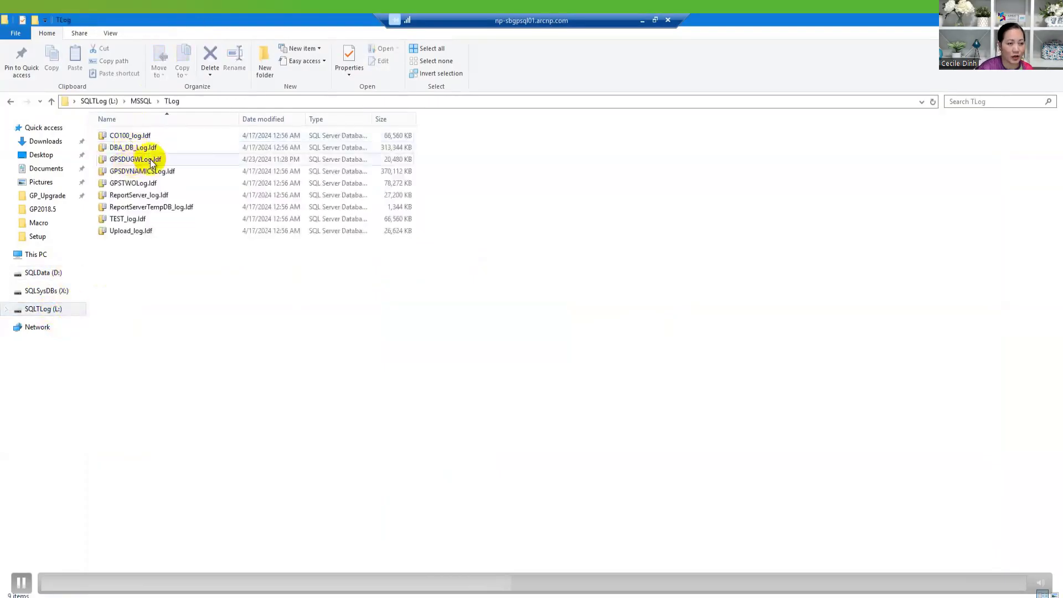
{"action": "left_click", "coordinate": [247, 596]}
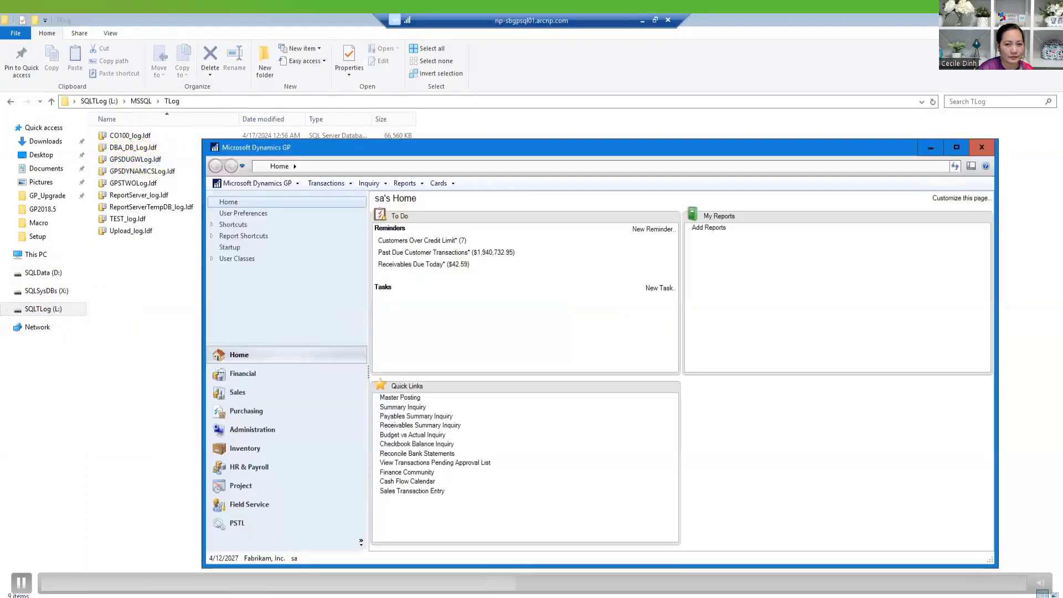
- Maximize the GP window, go to Administration, and open the User Access setup
{"action": "left_click", "coordinate": [956, 148]}
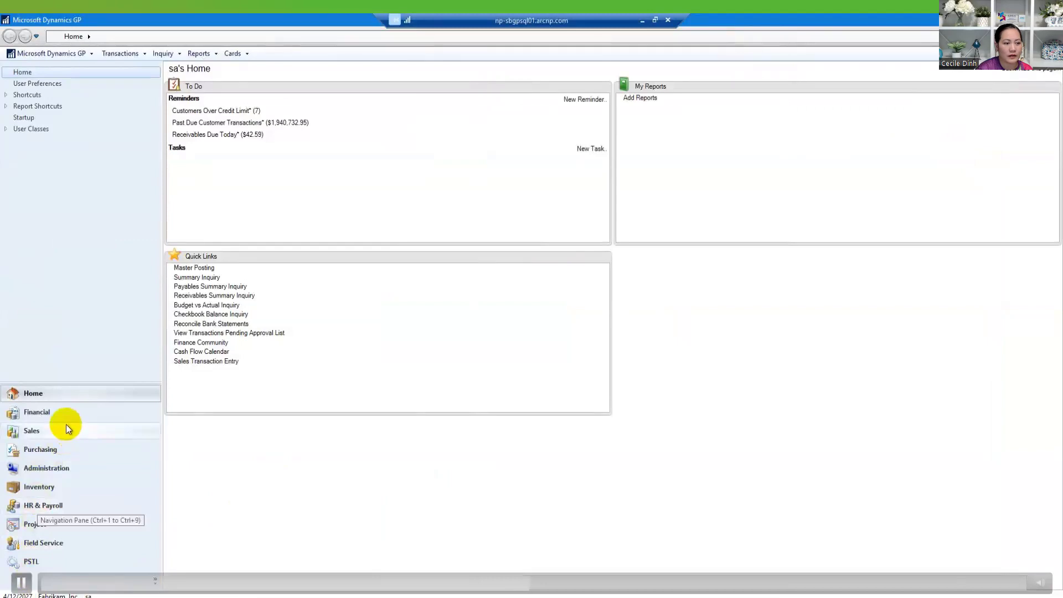
{"action": "left_click", "coordinate": [85, 475]}
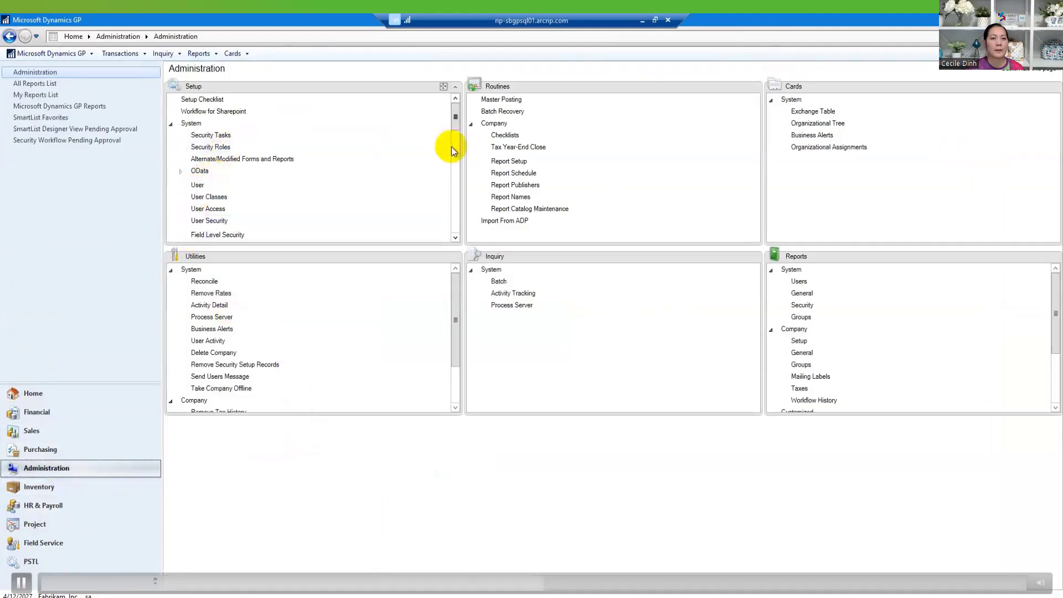
{"action": "left_click_drag", "start_coordinate": [455, 120], "coordinate": [457, 131]}
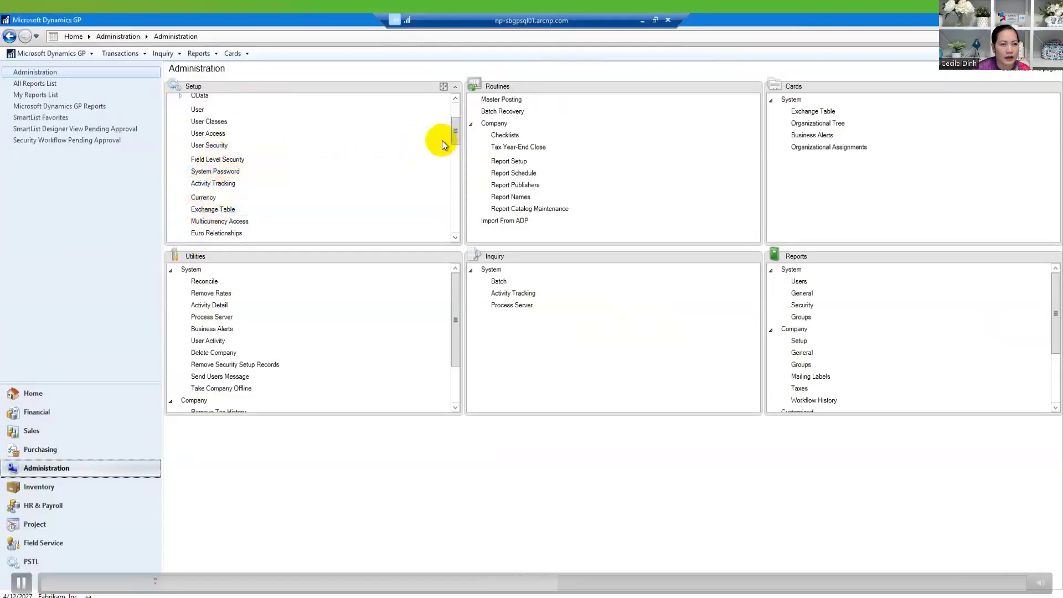
{"action": "scroll", "coordinate": [456, 133], "scroll_direction": "up", "scroll_amount": 1}
{"action": "left_click_drag", "start_coordinate": [455, 133], "coordinate": [454, 131]}
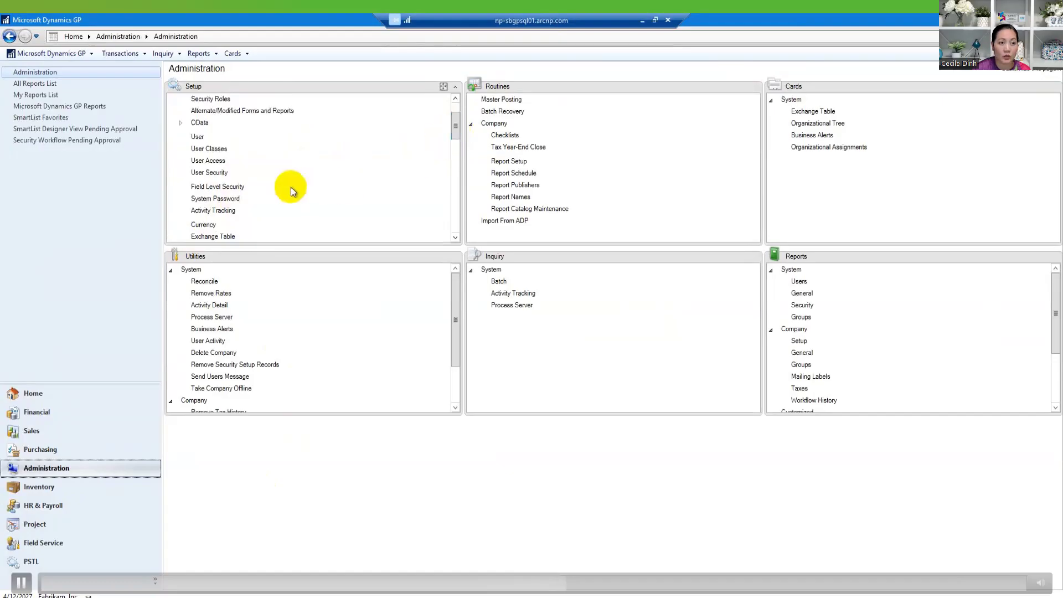
{"action": "left_click", "coordinate": [216, 161]}
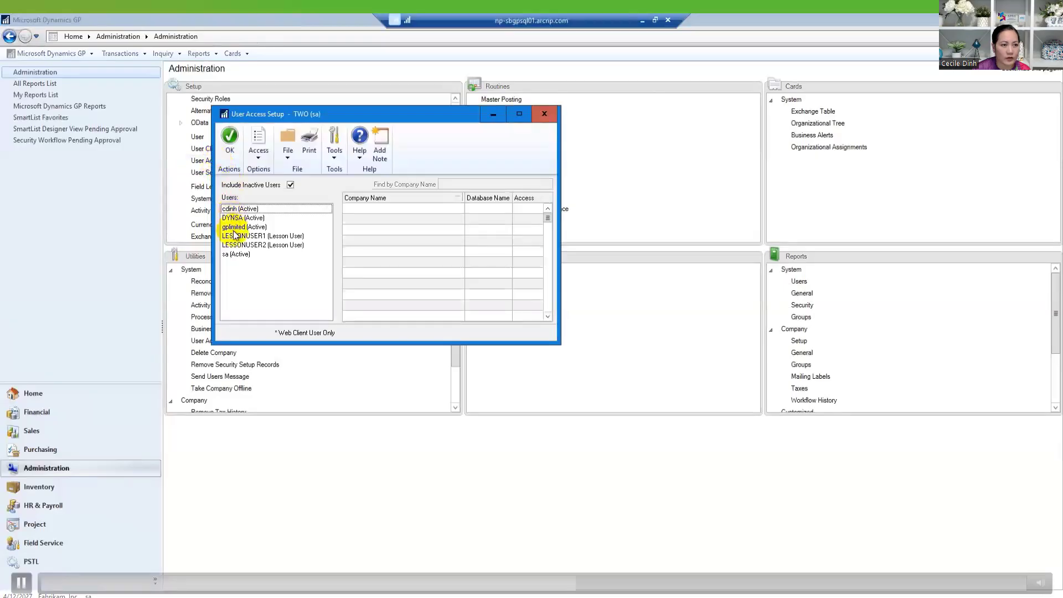
- Grant the user access to the DUG Webinar company
{"action": "left_click", "coordinate": [248, 210]}
{"action": "left_click", "coordinate": [530, 220]}
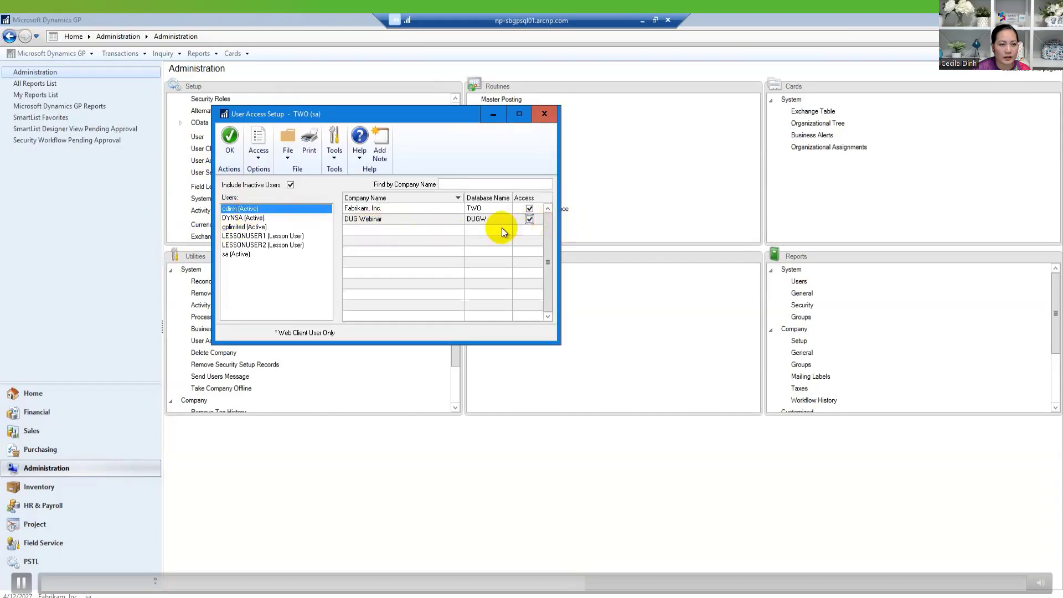
{"action": "left_click", "coordinate": [230, 148]}
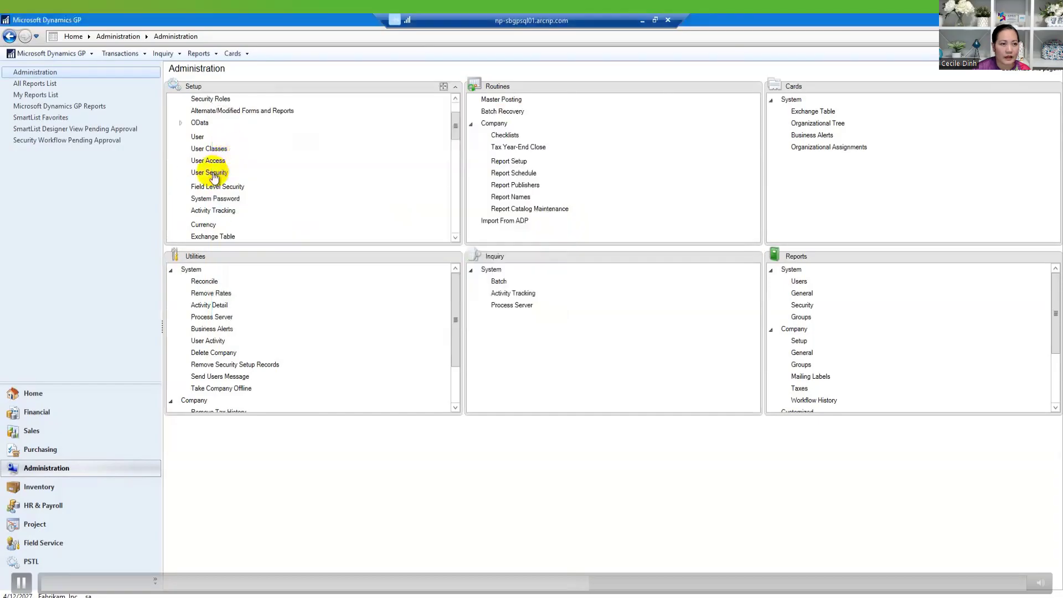
- In User Security, enter the user's ID and select the DUG Webinar company
{"action": "left_click", "coordinate": [212, 174]}
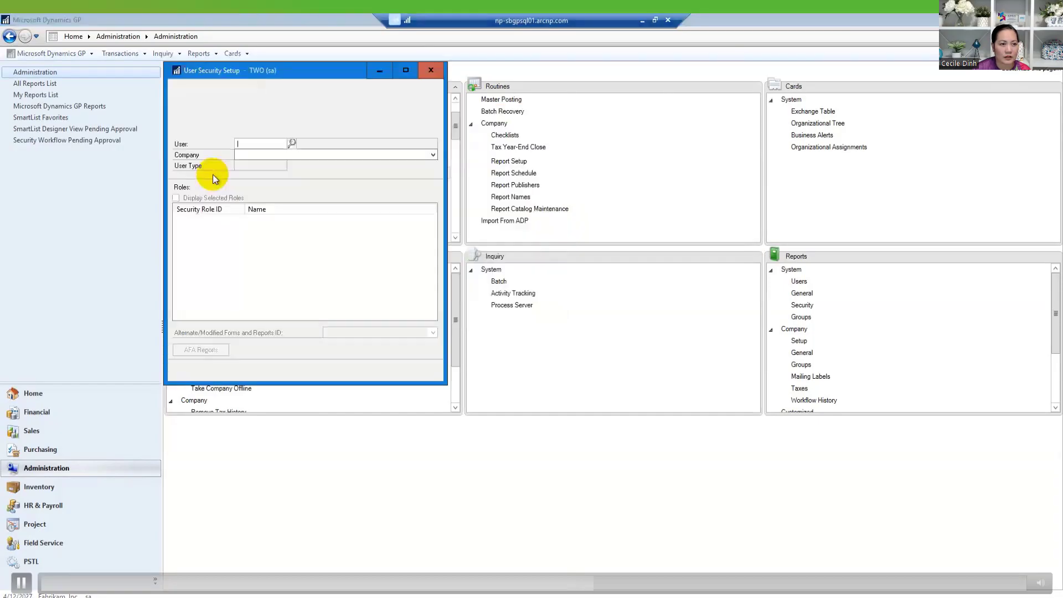
{"action": "left_click", "coordinate": [264, 155]}
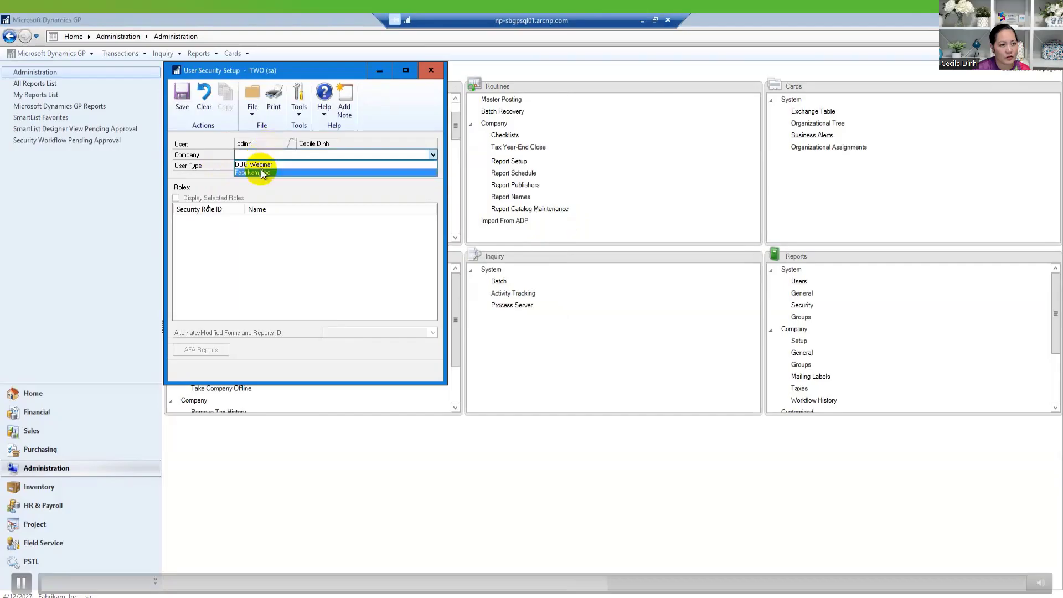
{"action": "left_click", "coordinate": [261, 165]}
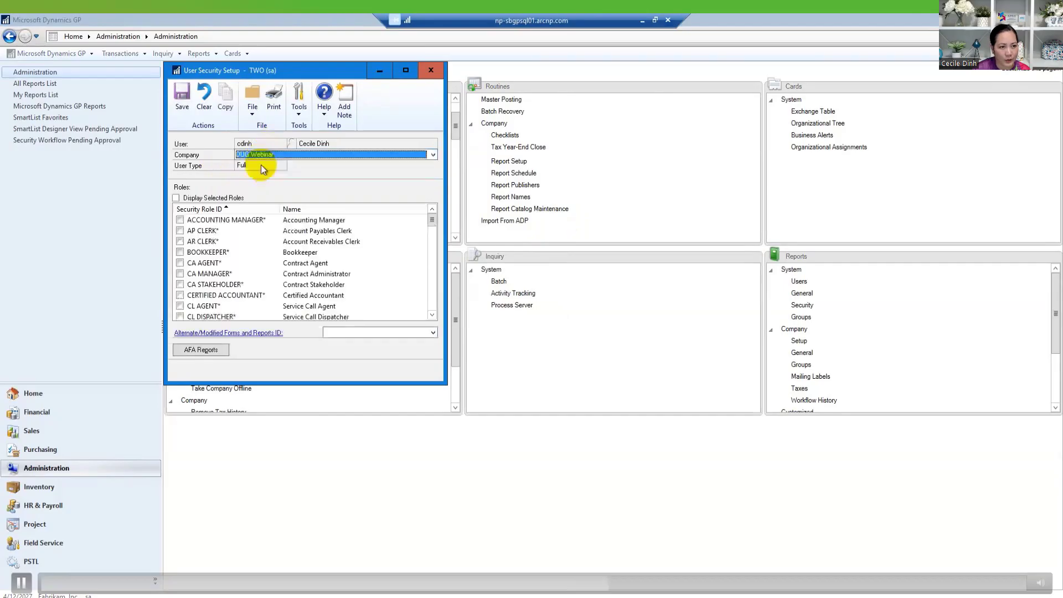
{"action": "left_click", "coordinate": [229, 199]}
{"action": "left_click", "coordinate": [229, 199]}
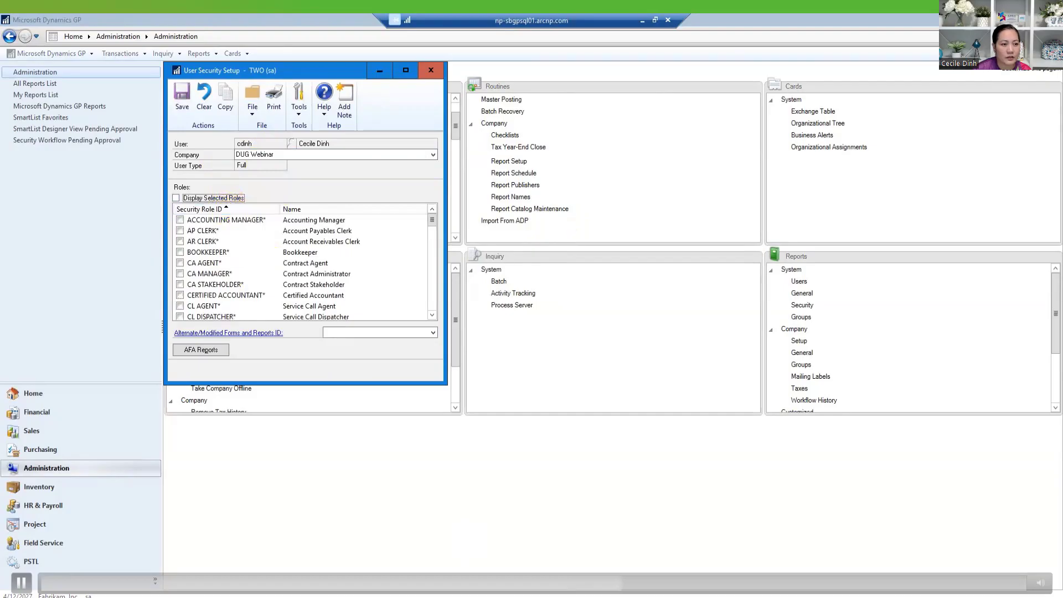
- Assign the POWERUSER role and DEFAULTUSER forms and reports ID, then save and close
{"action": "left_click_drag", "start_coordinate": [434, 221], "coordinate": [433, 305]}
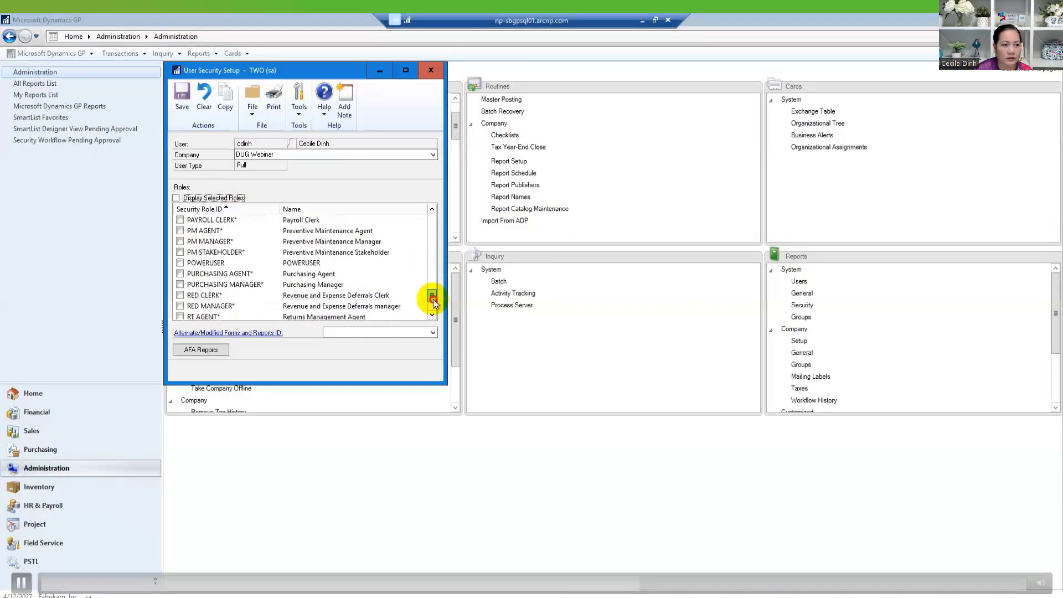
{"action": "left_click", "coordinate": [180, 262]}
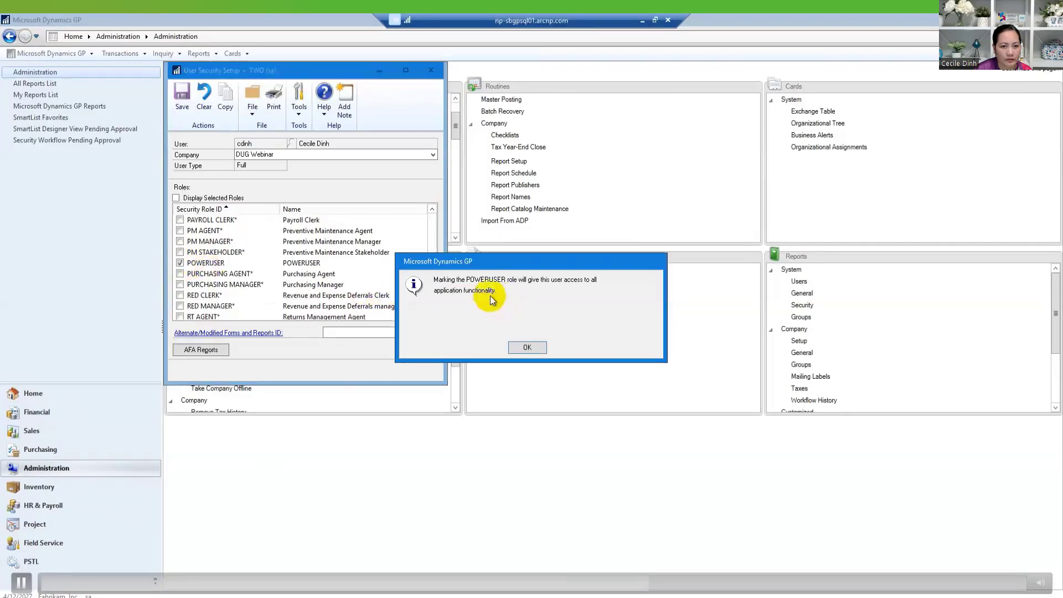
{"action": "left_click", "coordinate": [519, 347]}
{"action": "left_click", "coordinate": [432, 333]}
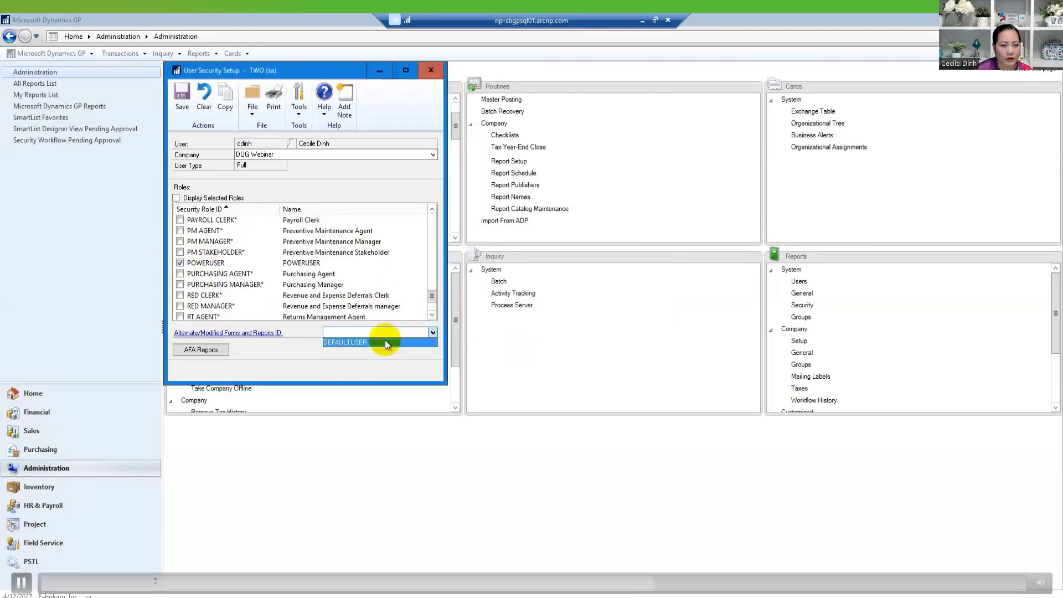
{"action": "left_click", "coordinate": [385, 340]}
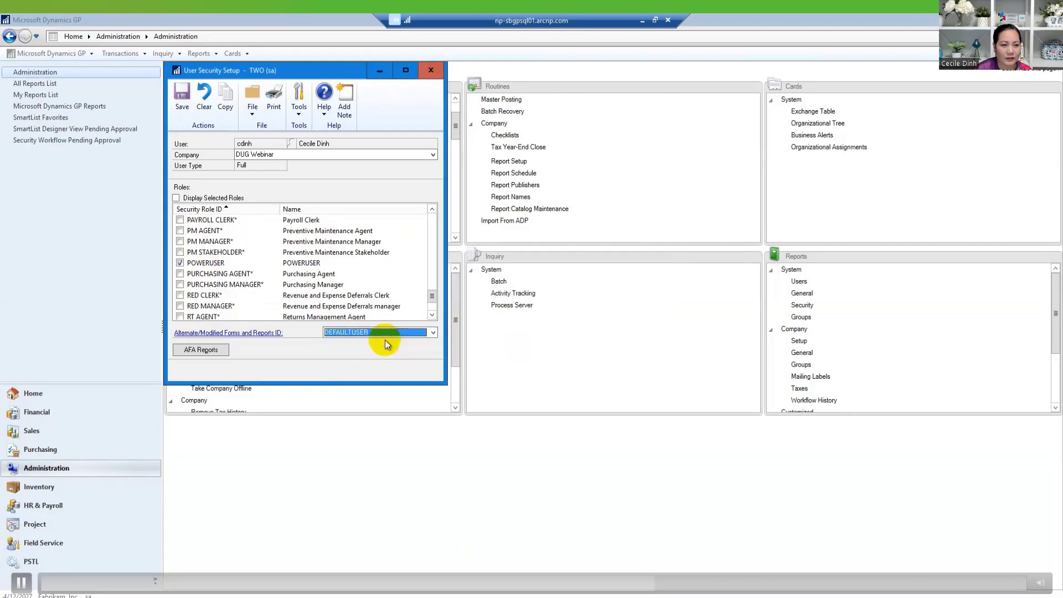
{"action": "left_click", "coordinate": [180, 107]}
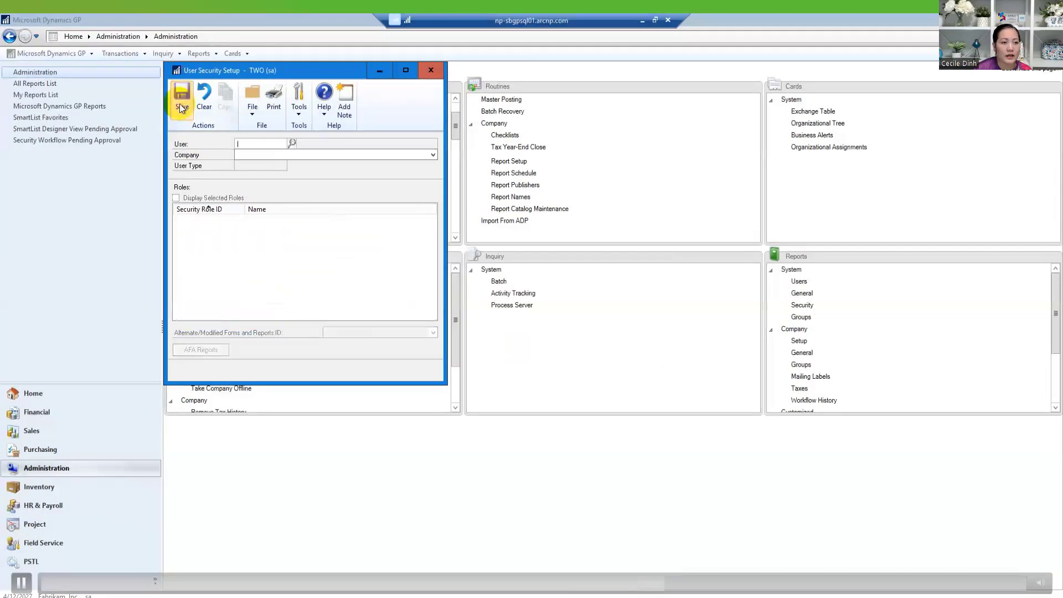
{"action": "left_click", "coordinate": [430, 72]}
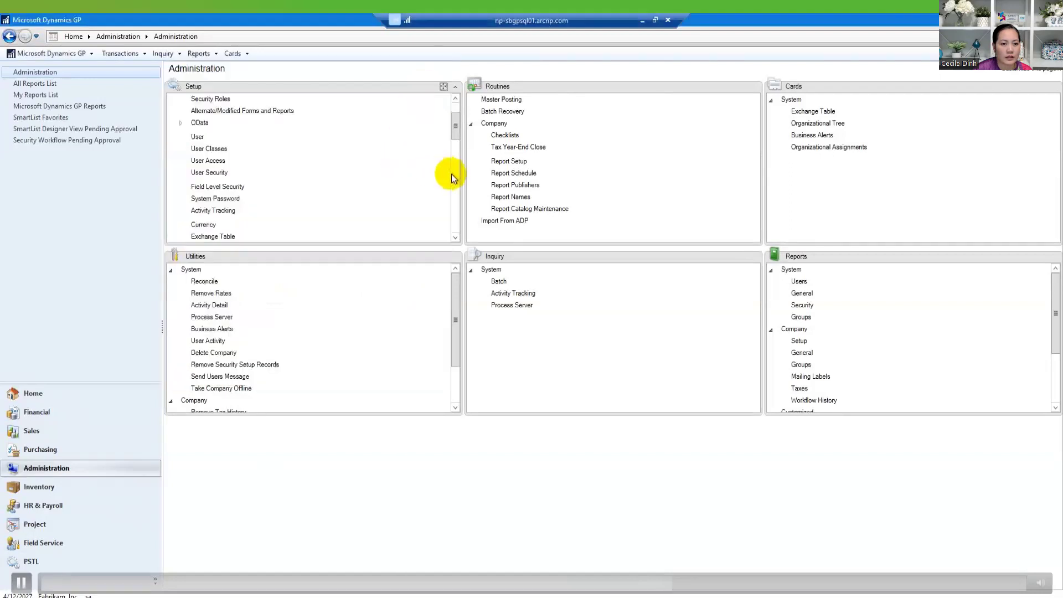
{"action": "left_click", "coordinate": [254, 112]}
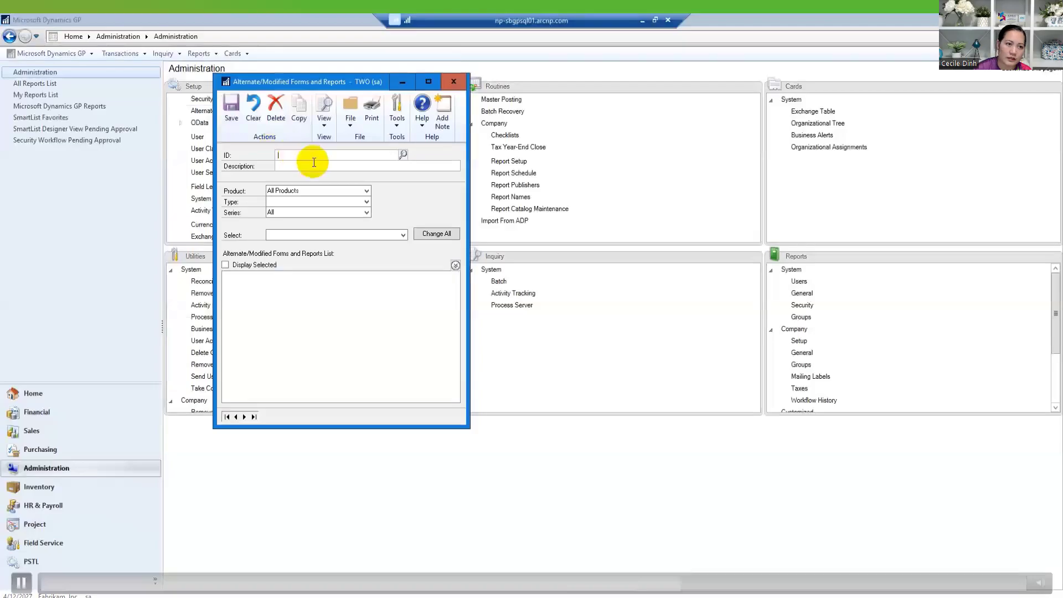
{"action": "left_click", "coordinate": [404, 155]}
{"action": "left_click", "coordinate": [213, 184]}
{"action": "left_click", "coordinate": [184, 99]}
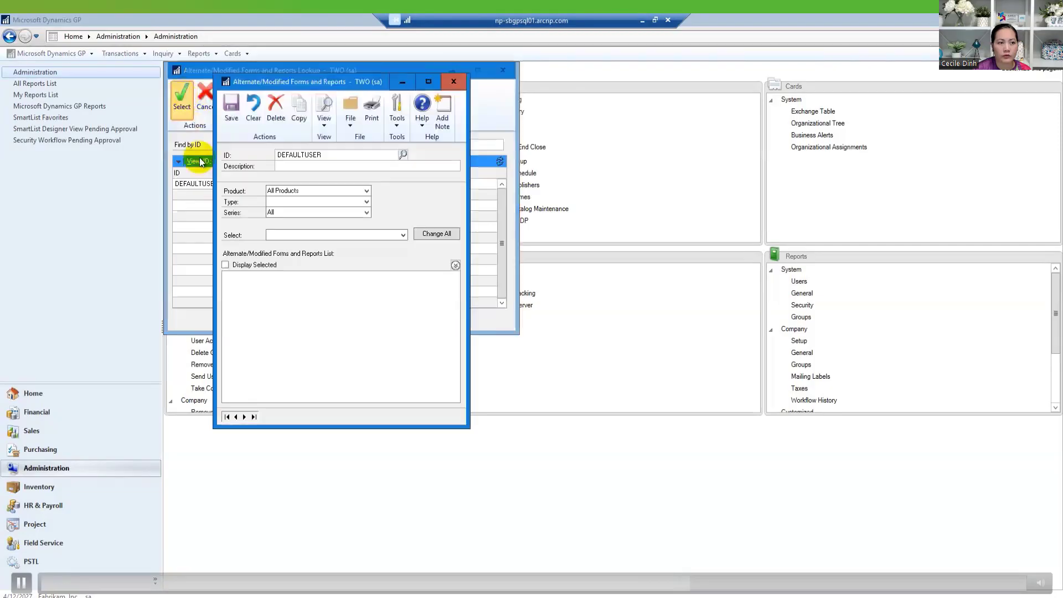
{"action": "left_click", "coordinate": [344, 202]}
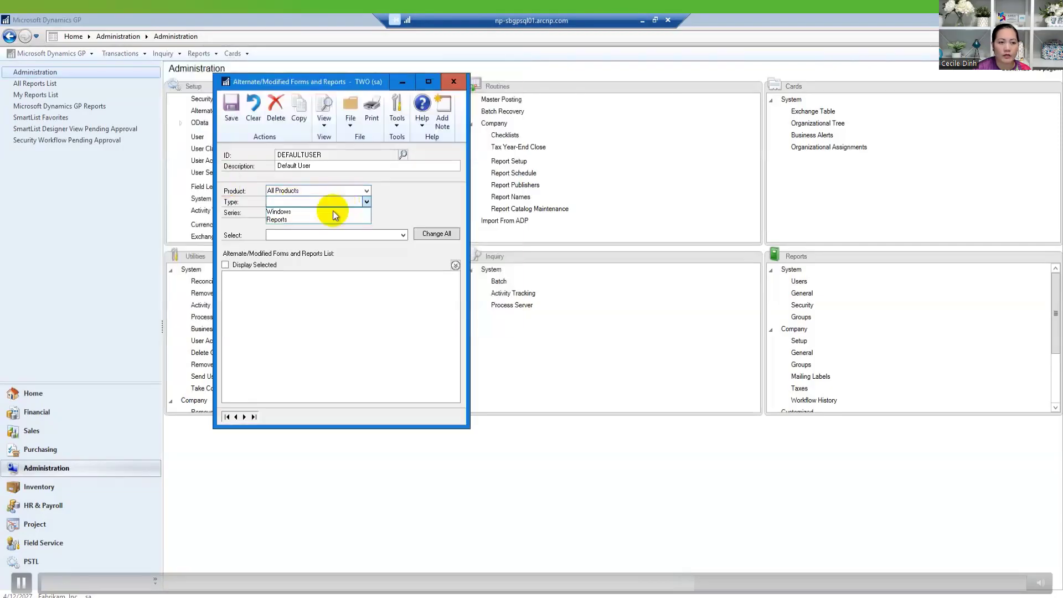
{"action": "left_click", "coordinate": [320, 219]}
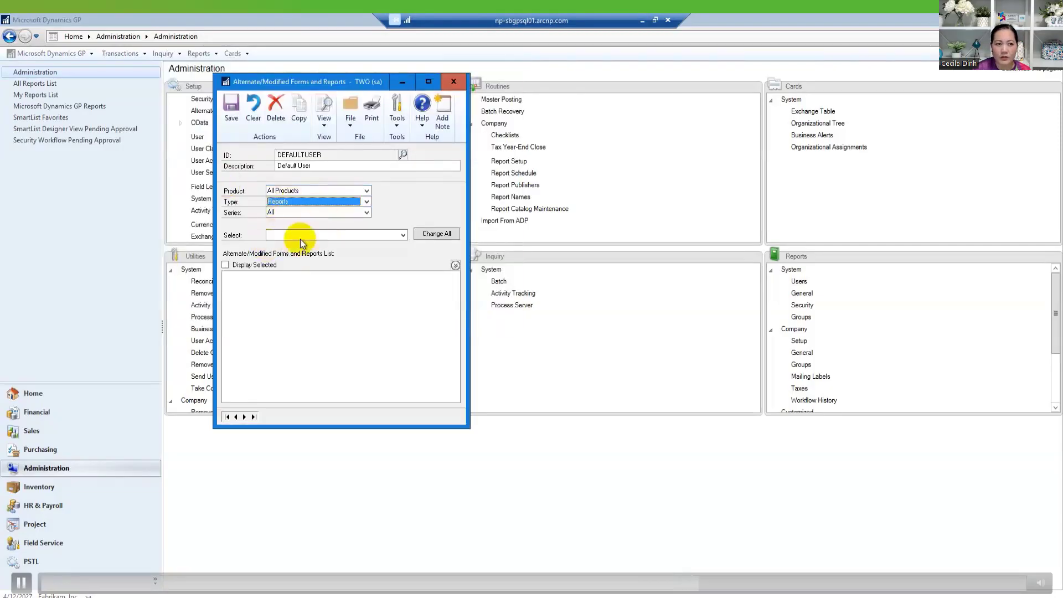
{"action": "left_click", "coordinate": [302, 236]}
{"action": "left_click", "coordinate": [297, 244]}
{"action": "left_click", "coordinate": [340, 233]}
{"action": "left_click", "coordinate": [378, 235]}
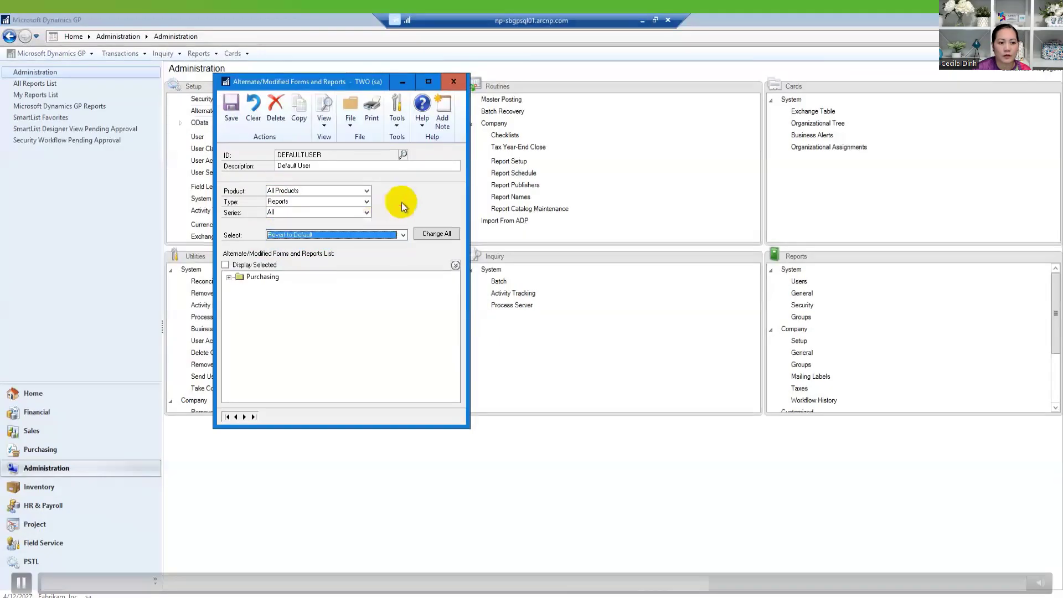
{"action": "left_click", "coordinate": [454, 81]}
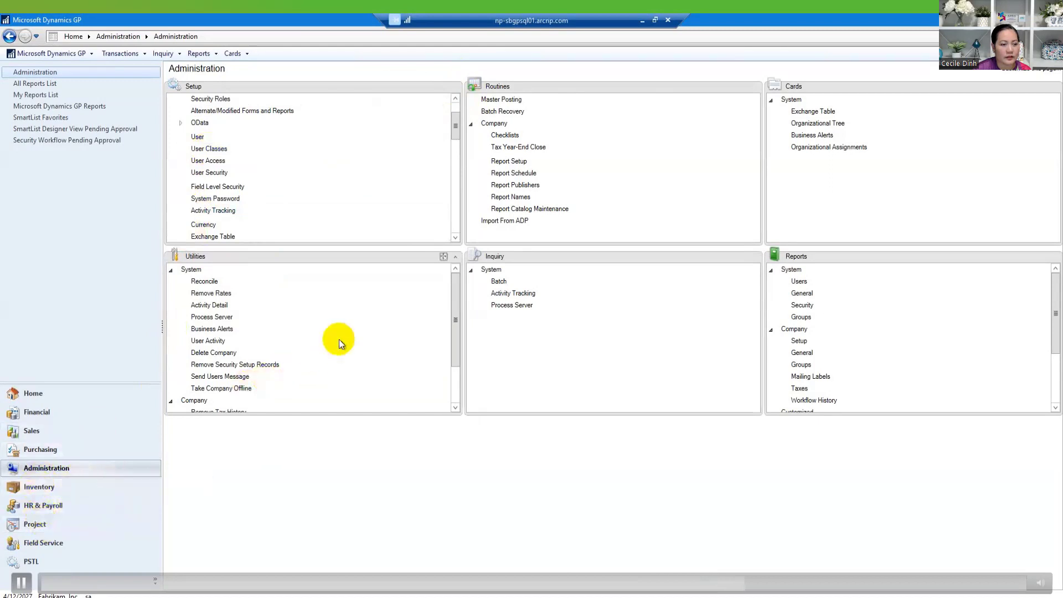
{"action": "left_click_drag", "start_coordinate": [463, 311], "coordinate": [318, 340]}
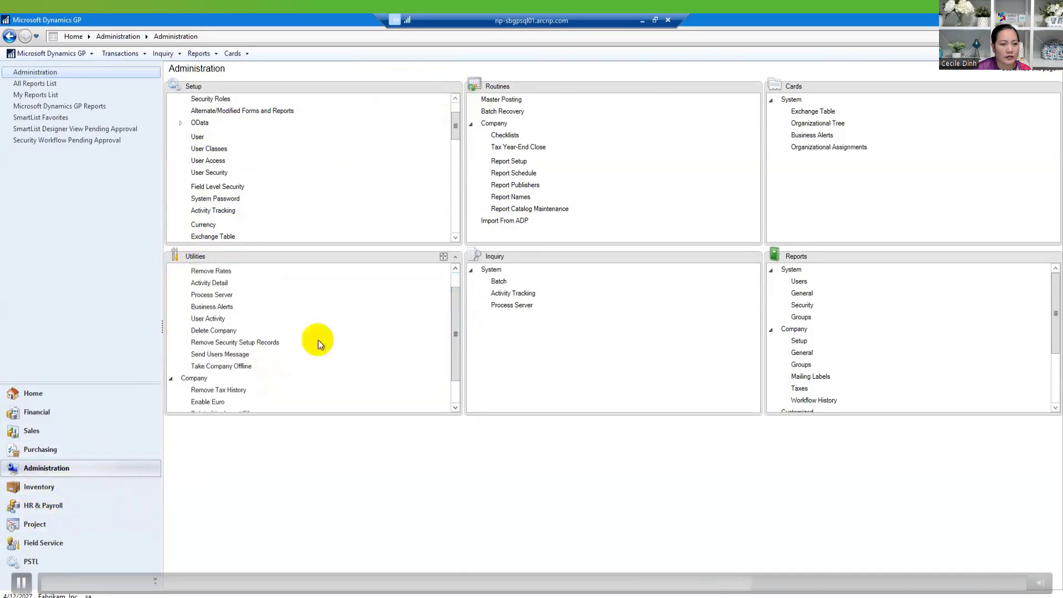
{"action": "left_click", "coordinate": [228, 332]}
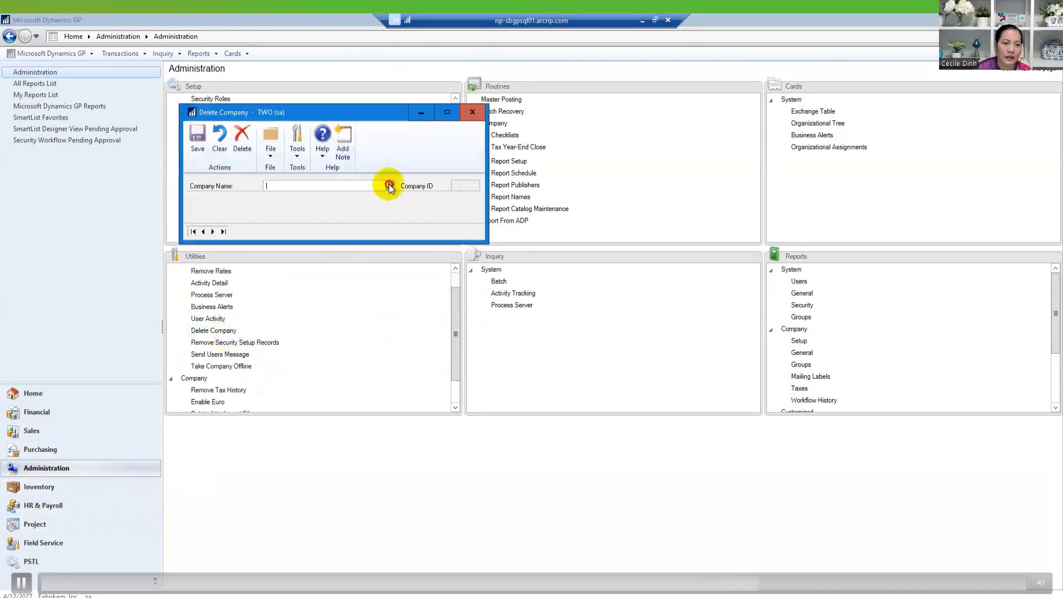
{"action": "left_click", "coordinate": [387, 184]}
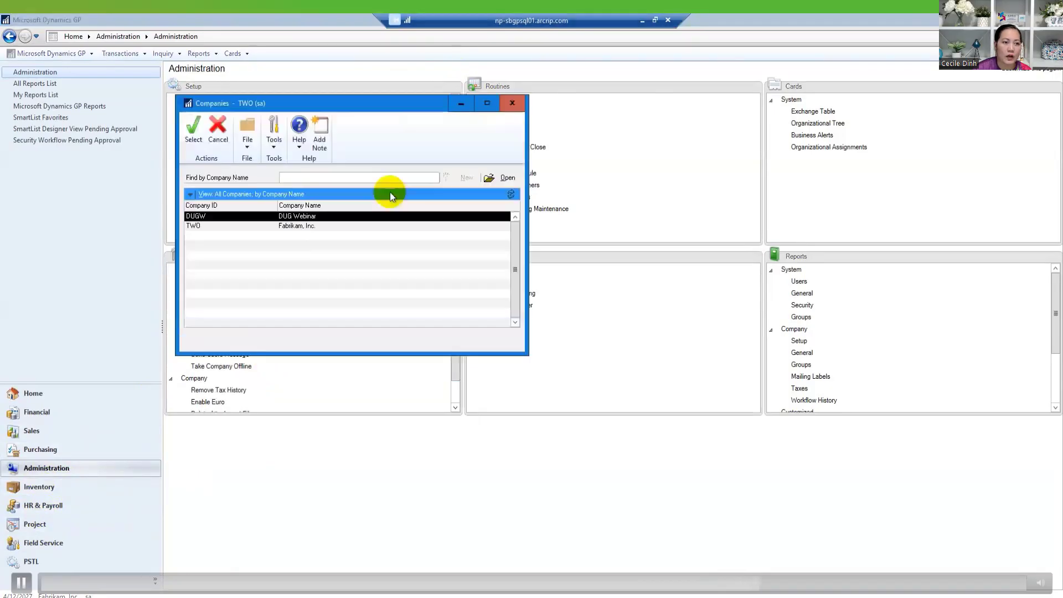
{"action": "left_click", "coordinate": [194, 137]}
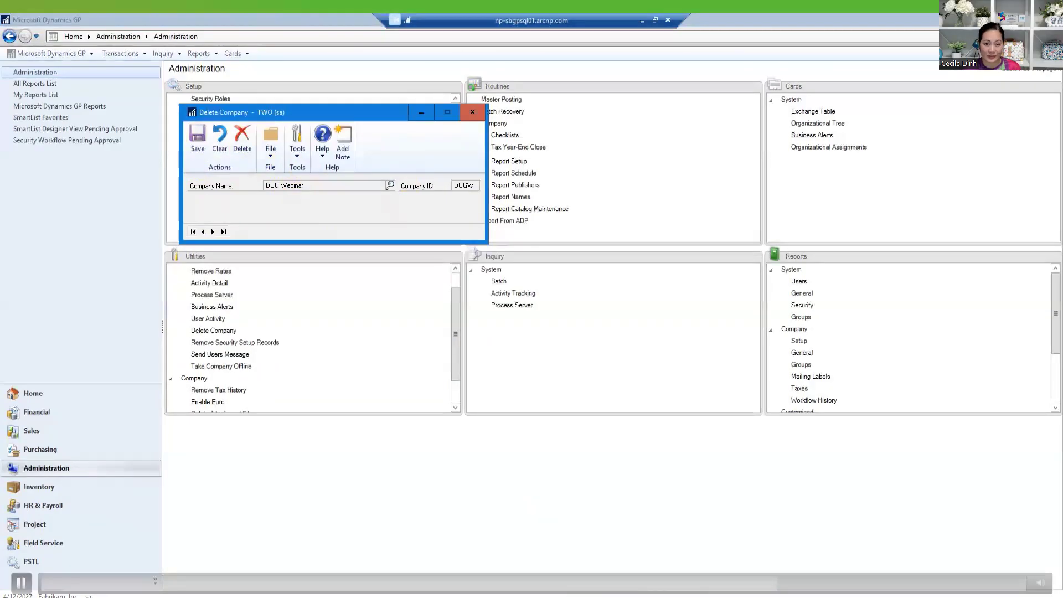
{"action": "left_click", "coordinate": [61, 595]}
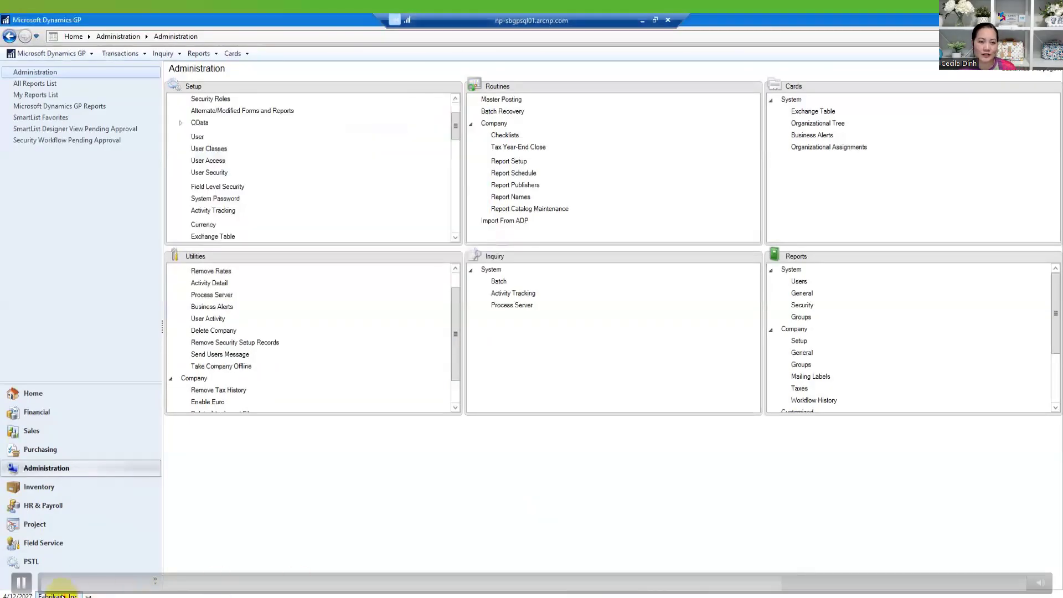
{"action": "left_click", "coordinate": [659, 320]}
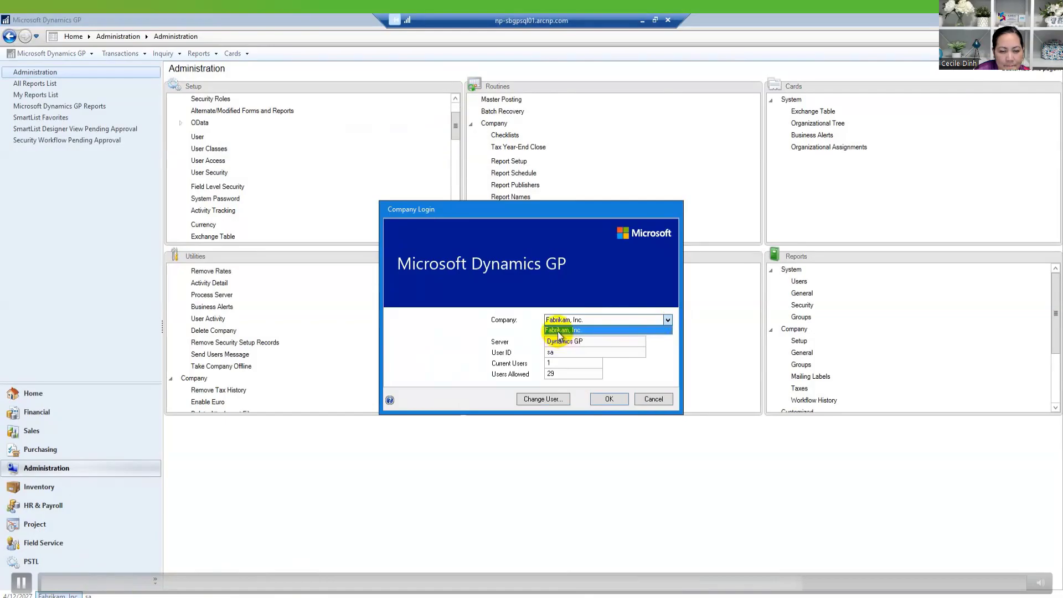
{"action": "left_click", "coordinate": [668, 321]}
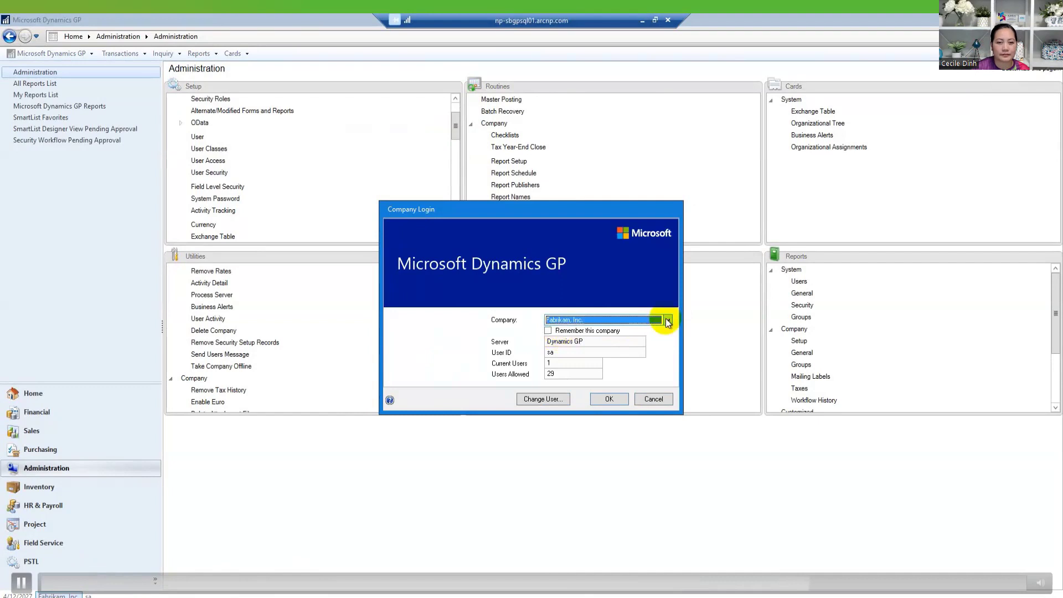
{"action": "left_click", "coordinate": [660, 397]}
{"action": "left_click", "coordinate": [58, 595]}
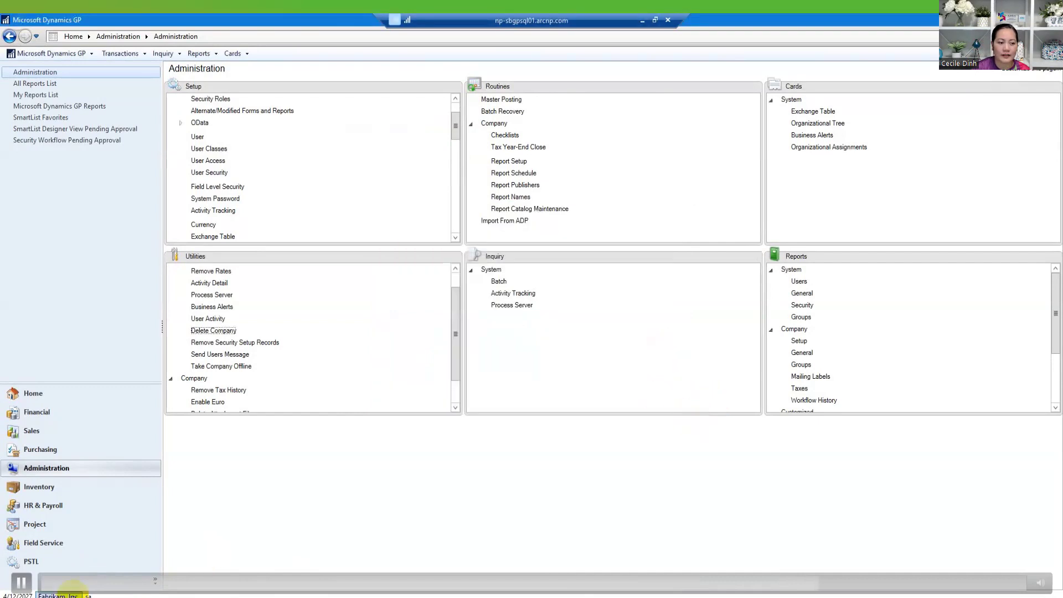
{"action": "left_click", "coordinate": [584, 320]}
{"action": "left_click", "coordinate": [584, 329]}
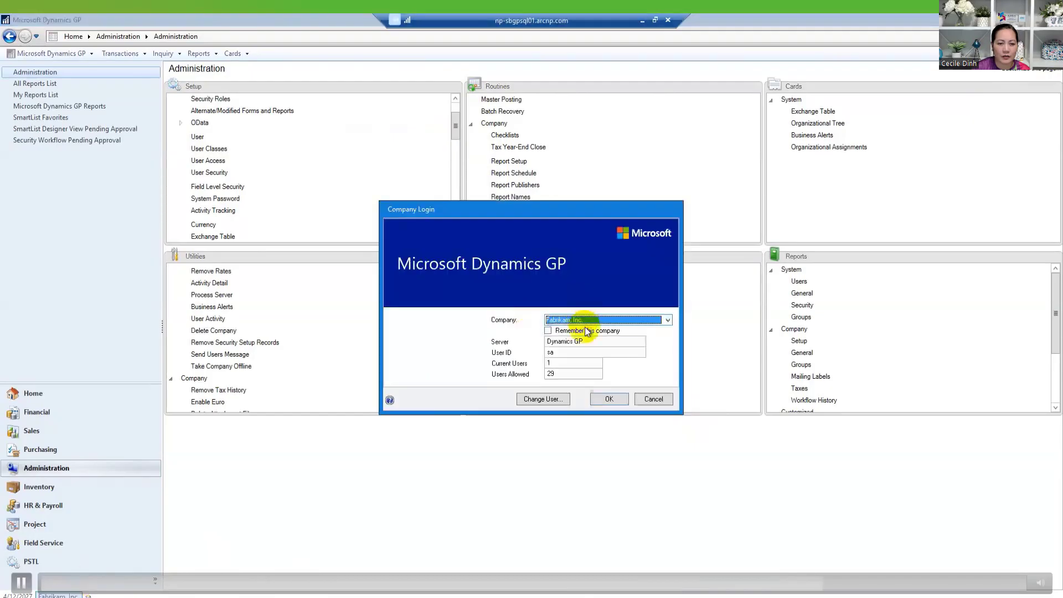
{"action": "left_click", "coordinate": [654, 399]}
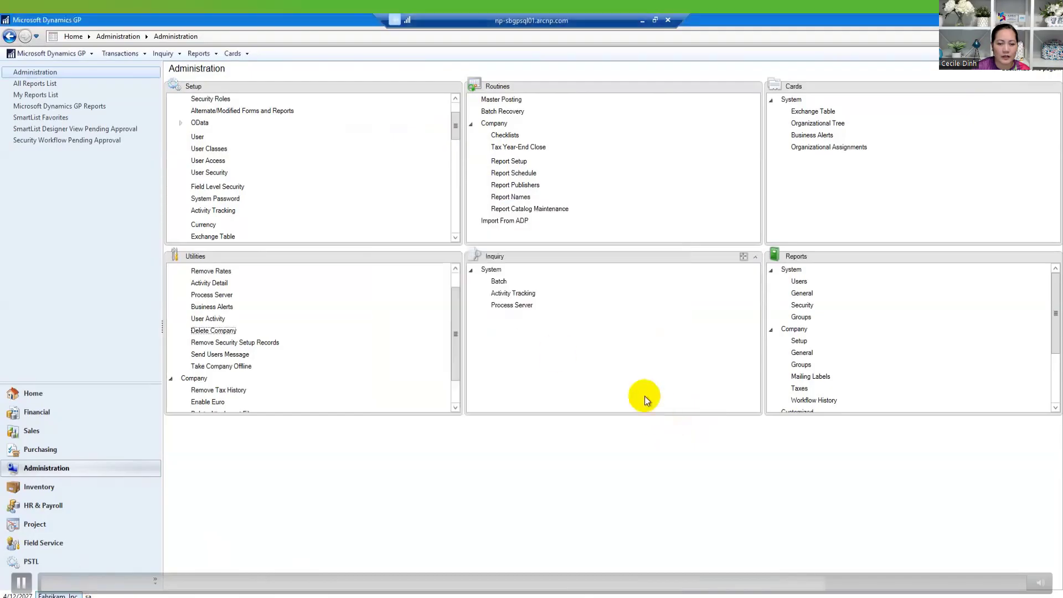
- Grant the sa user access to the DUG Webinar company in User Access Setup
{"action": "left_click", "coordinate": [208, 162]}
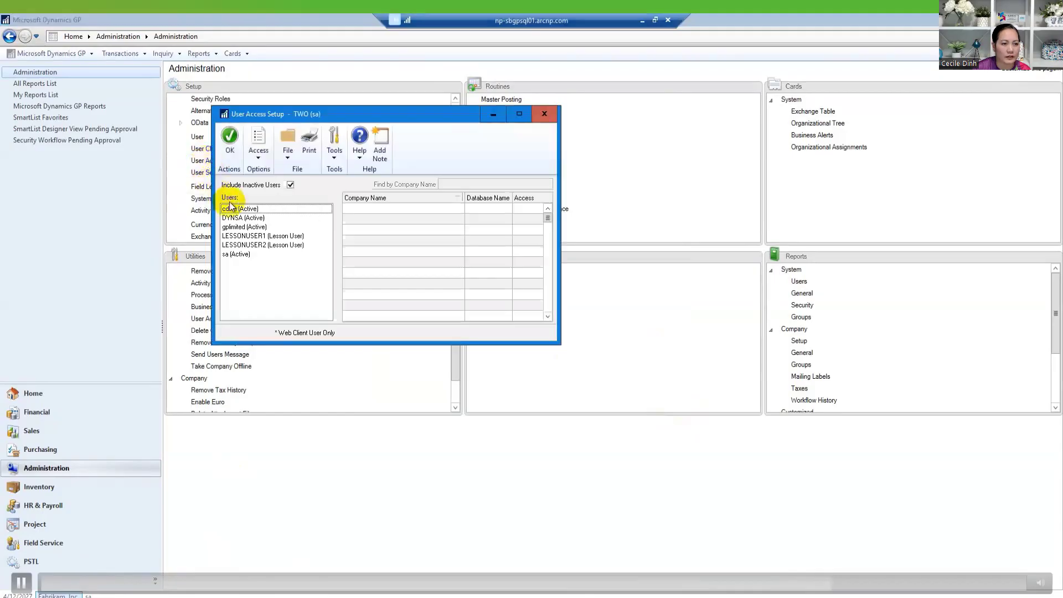
{"action": "left_click", "coordinate": [239, 255]}
{"action": "left_click", "coordinate": [530, 219]}
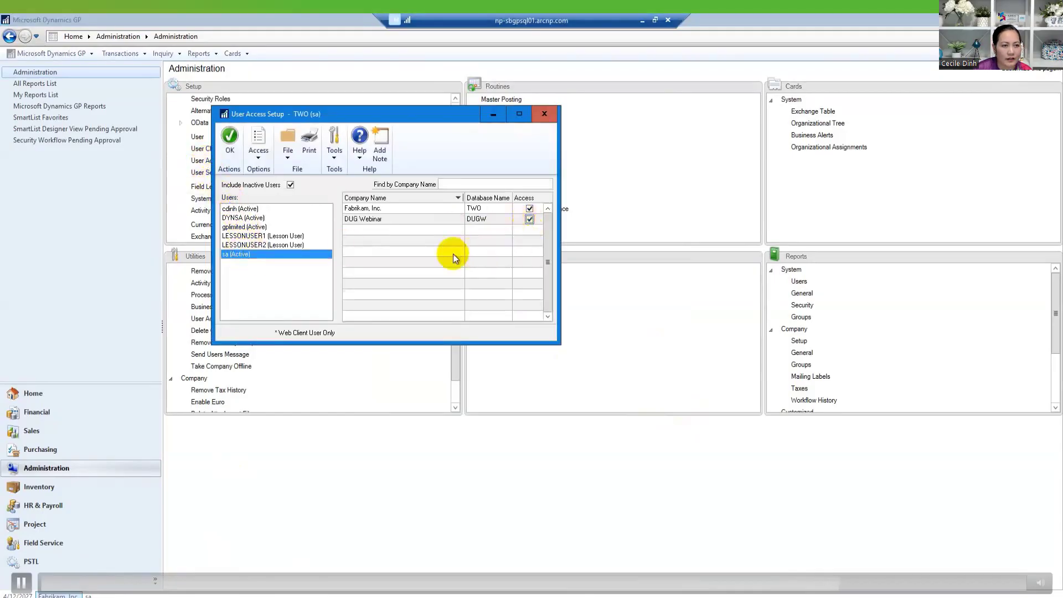
{"action": "left_click", "coordinate": [229, 142]}
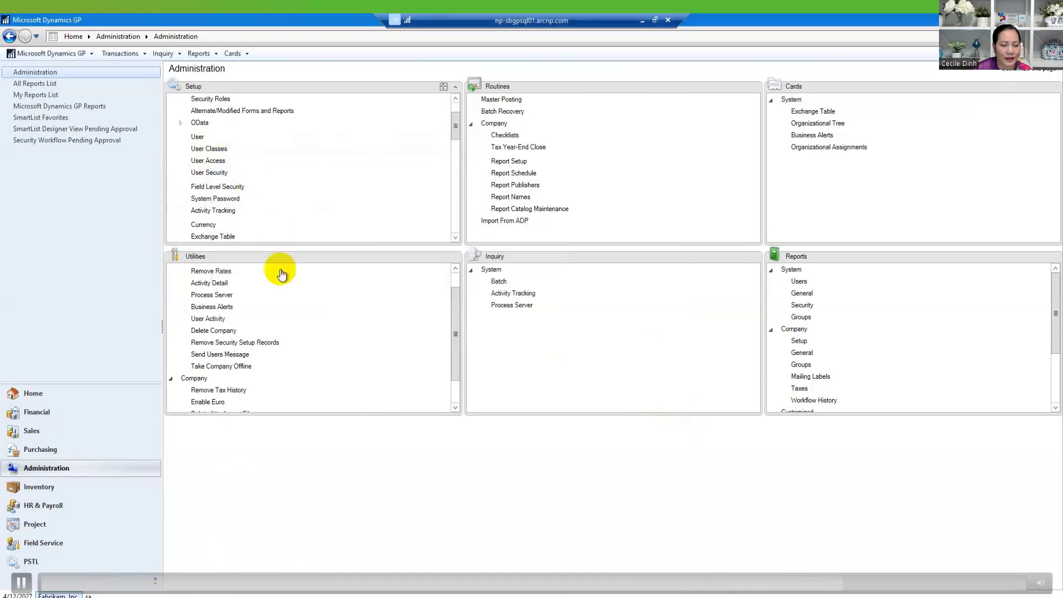
- Assign sa the POWERUSER security role in DUG Webinar and save it
{"action": "left_click", "coordinate": [204, 173]}
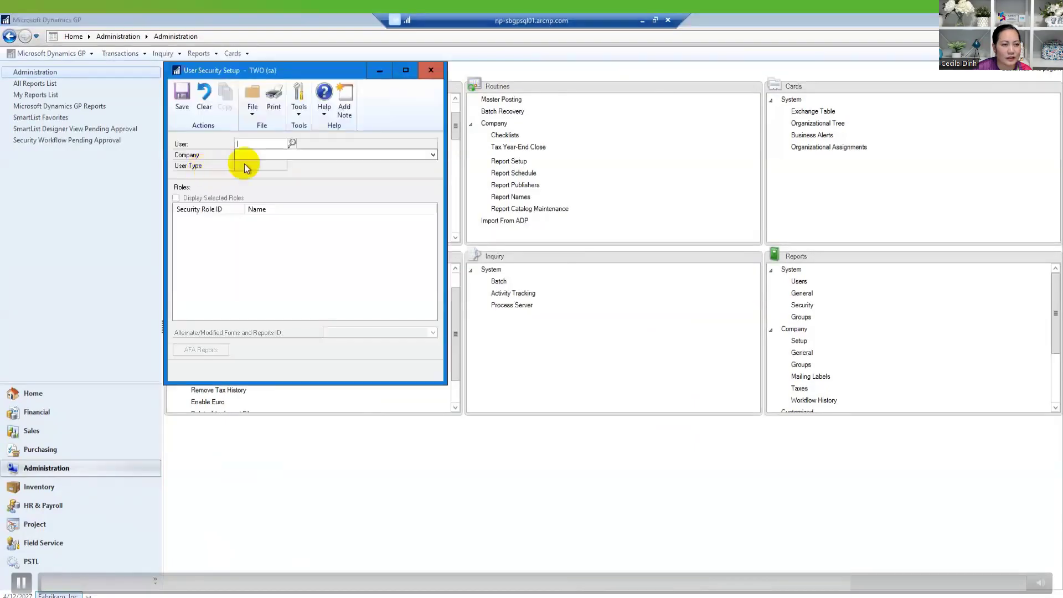
{"action": "type", "text": "s"}
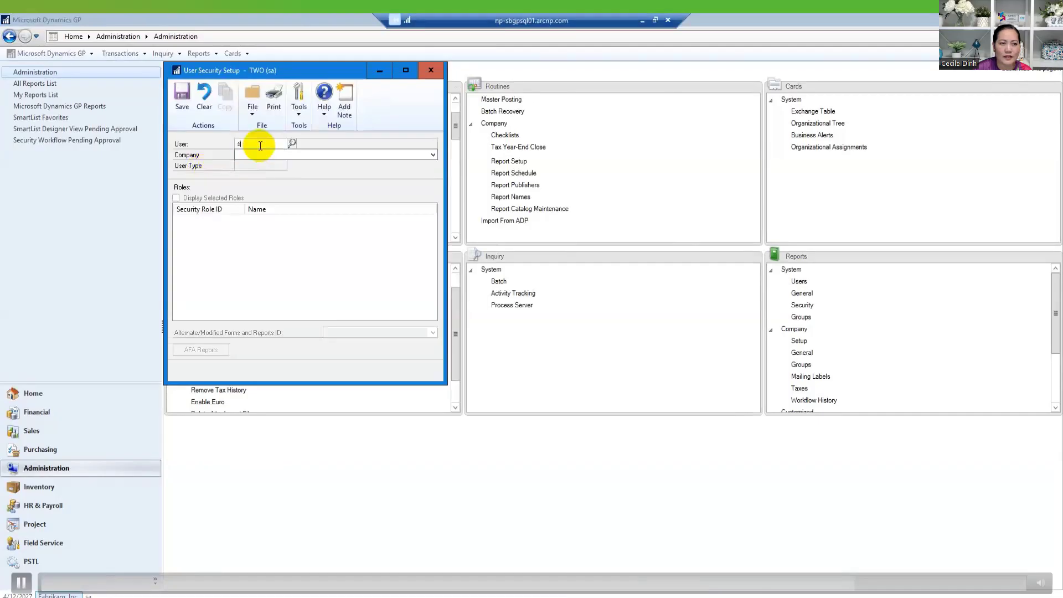
{"action": "type", "text": "a"}
{"action": "left_click", "coordinate": [285, 154]}
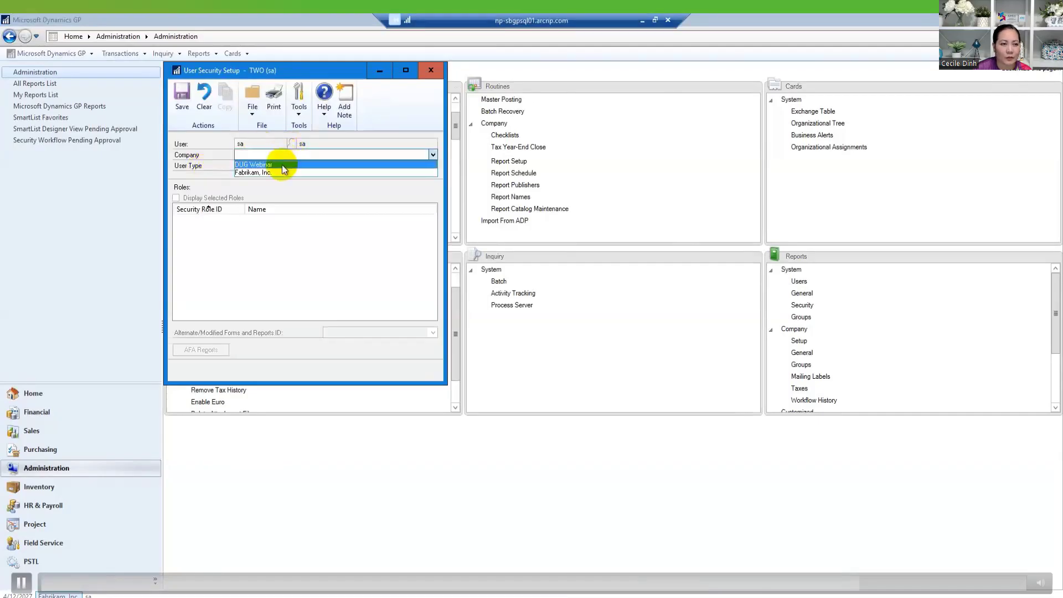
{"action": "left_click", "coordinate": [282, 164]}
{"action": "left_click", "coordinate": [204, 199]}
{"action": "left_click", "coordinate": [204, 198]}
{"action": "left_click_drag", "start_coordinate": [434, 228], "coordinate": [429, 296]}
{"action": "left_click", "coordinate": [179, 275]}
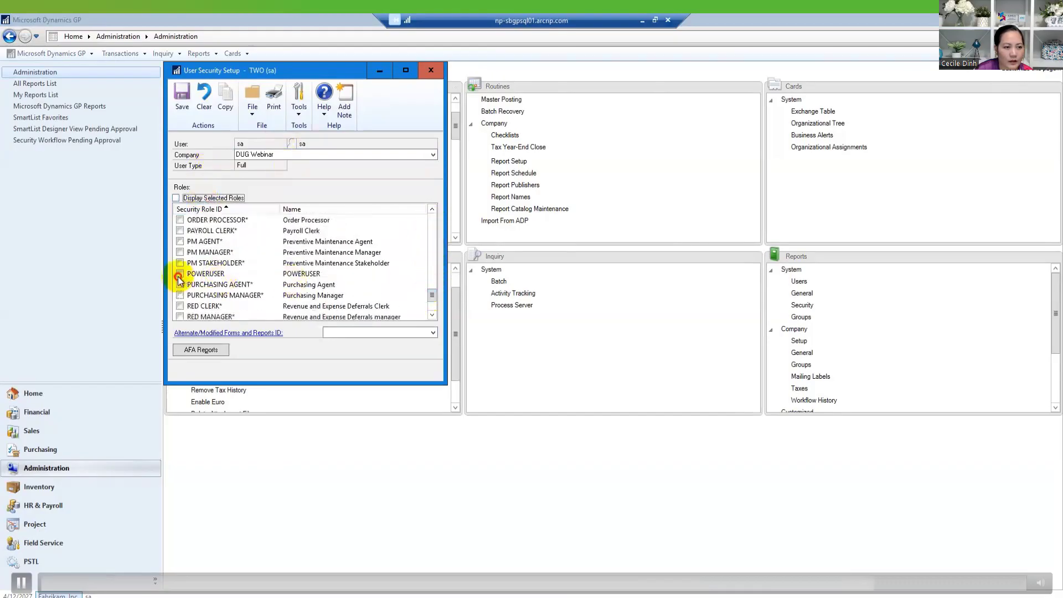
{"action": "left_click", "coordinate": [527, 348]}
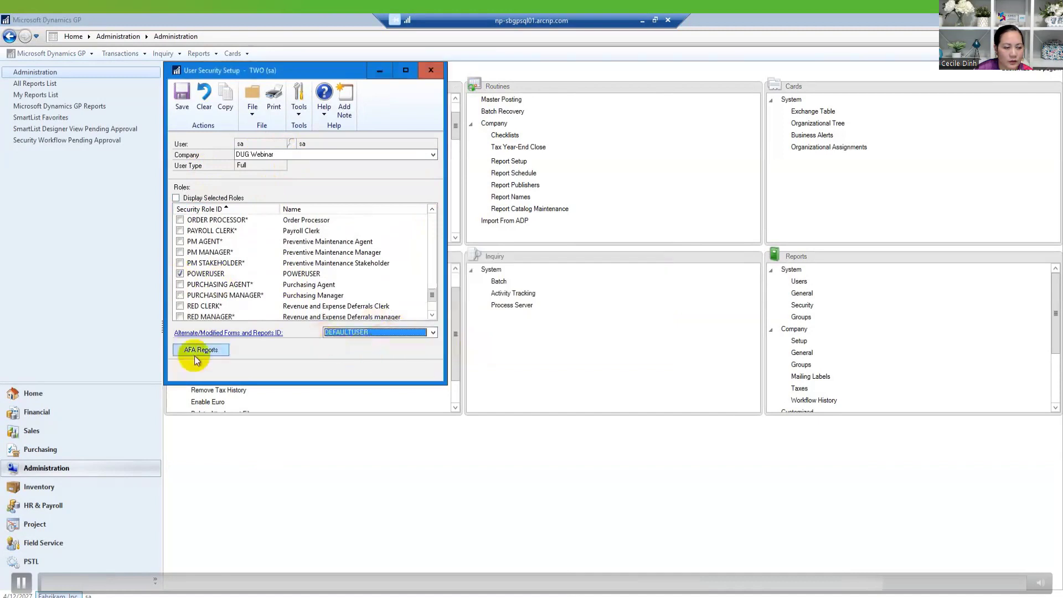
{"action": "left_click", "coordinate": [181, 101]}
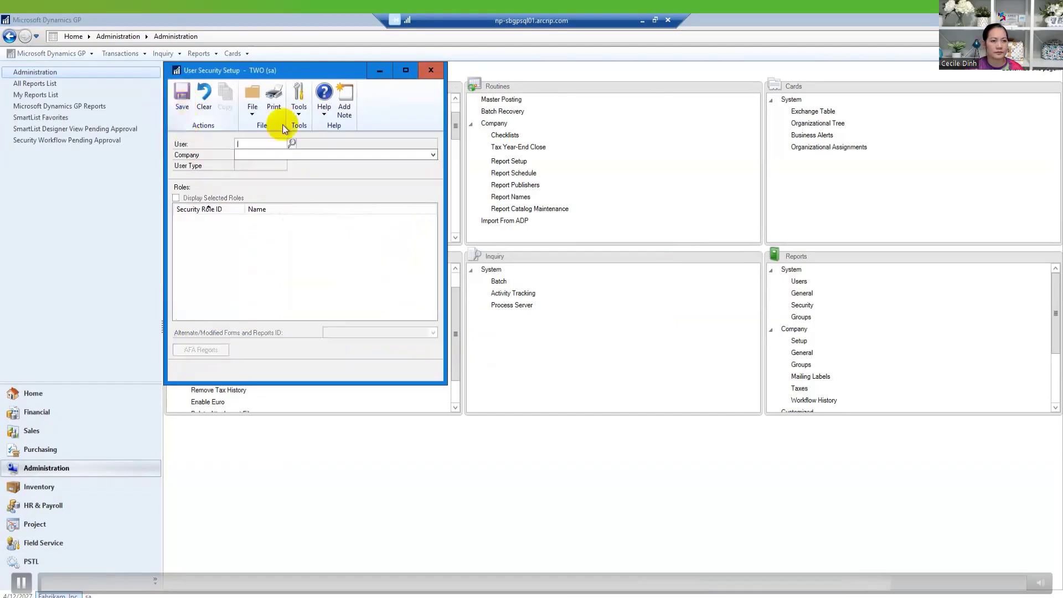
{"action": "left_click", "coordinate": [431, 70]}
- Switch the session to the DUG Webinar company and show its Financial area page
{"action": "left_click", "coordinate": [72, 595]}
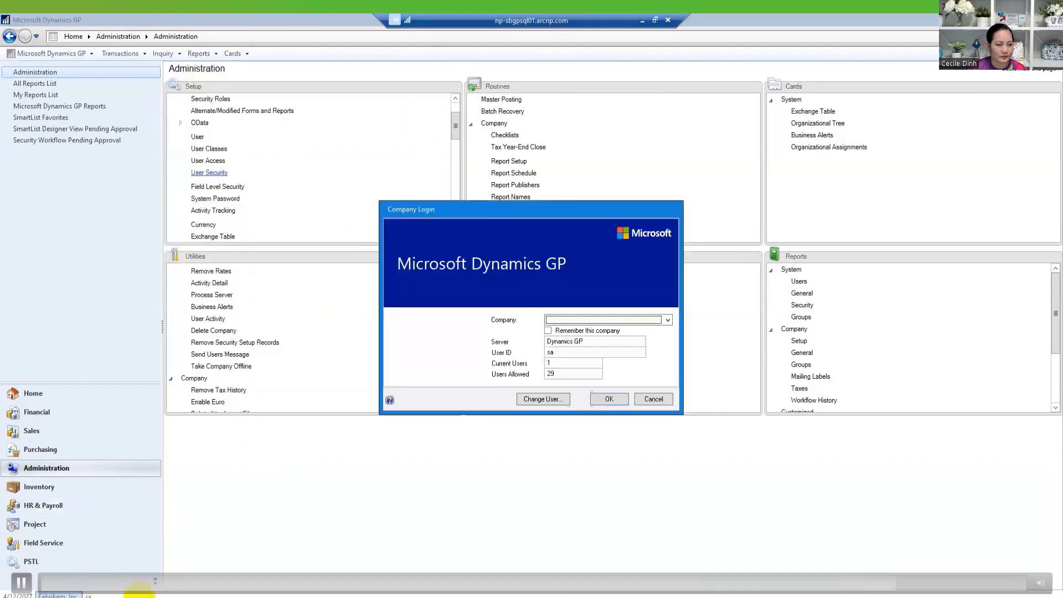
{"action": "left_click", "coordinate": [636, 321]}
{"action": "left_click", "coordinate": [593, 331]}
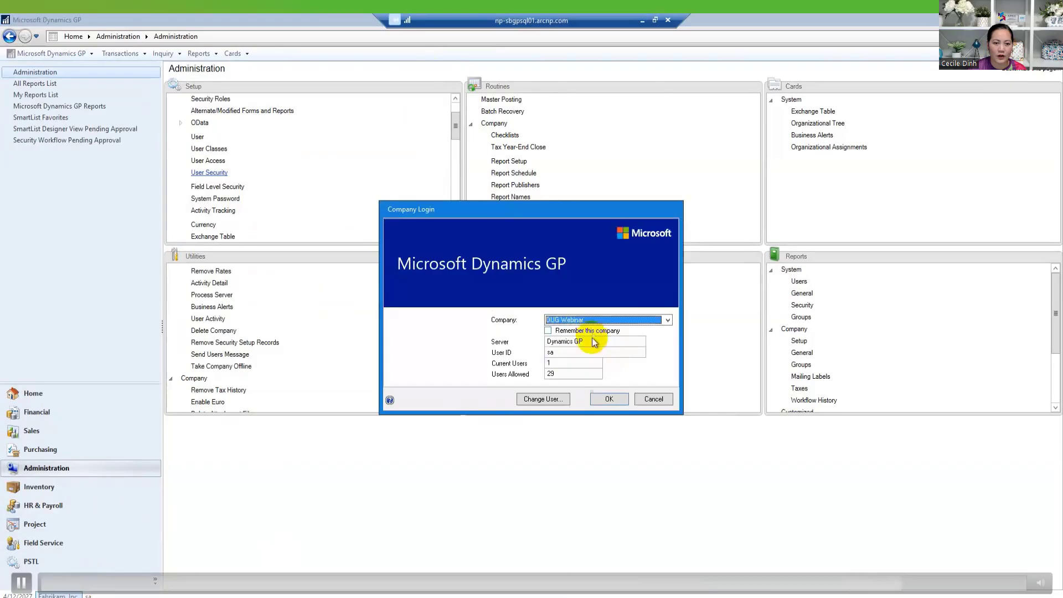
{"action": "left_click", "coordinate": [609, 398]}
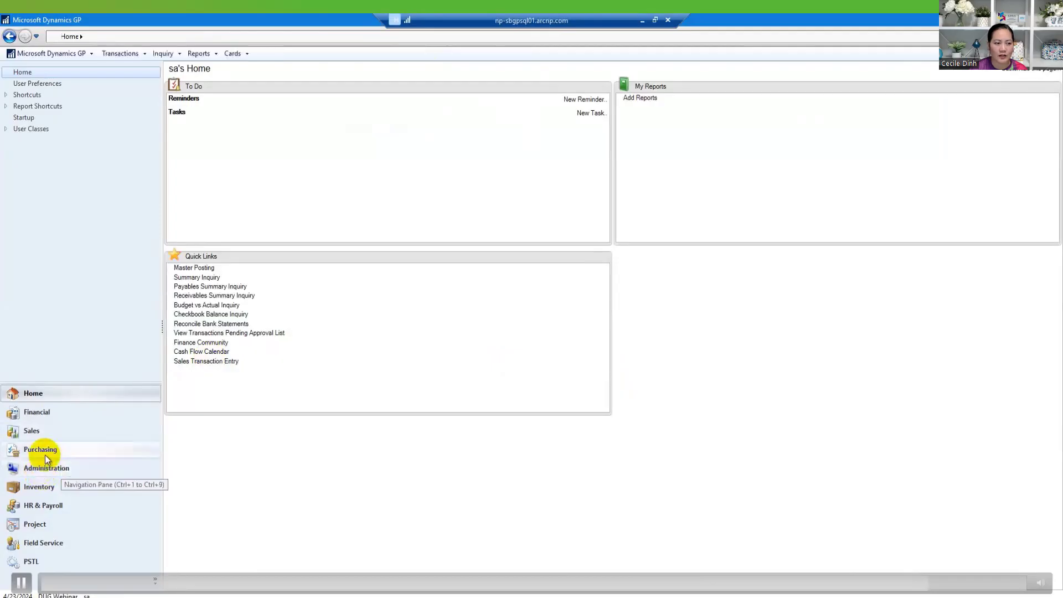
{"action": "left_click", "coordinate": [50, 413]}
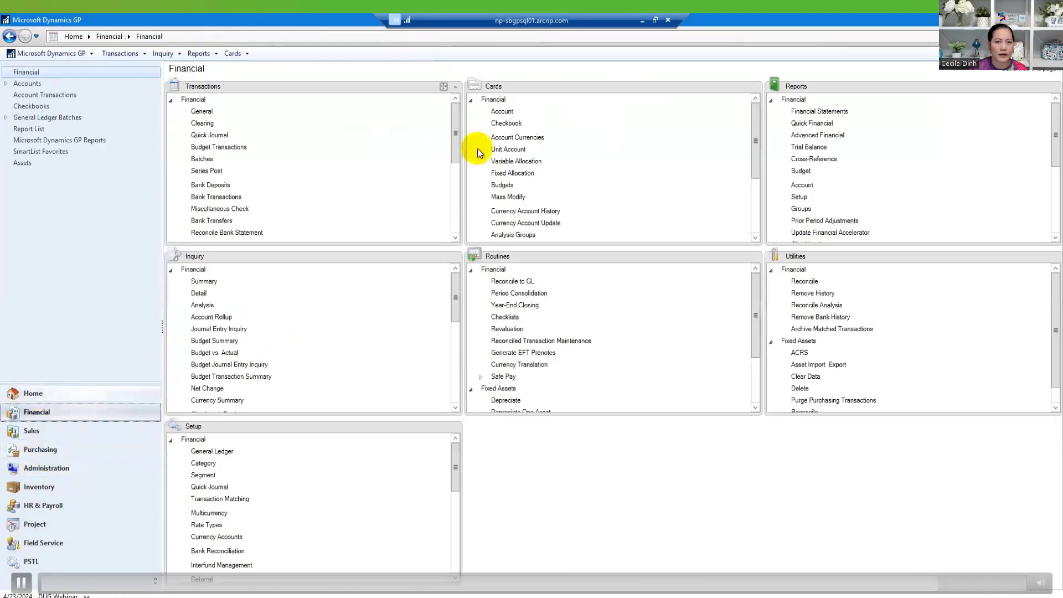
- Check Account Maintenance to confirm DUG Webinar has no accounts yet
{"action": "left_click", "coordinate": [508, 114]}
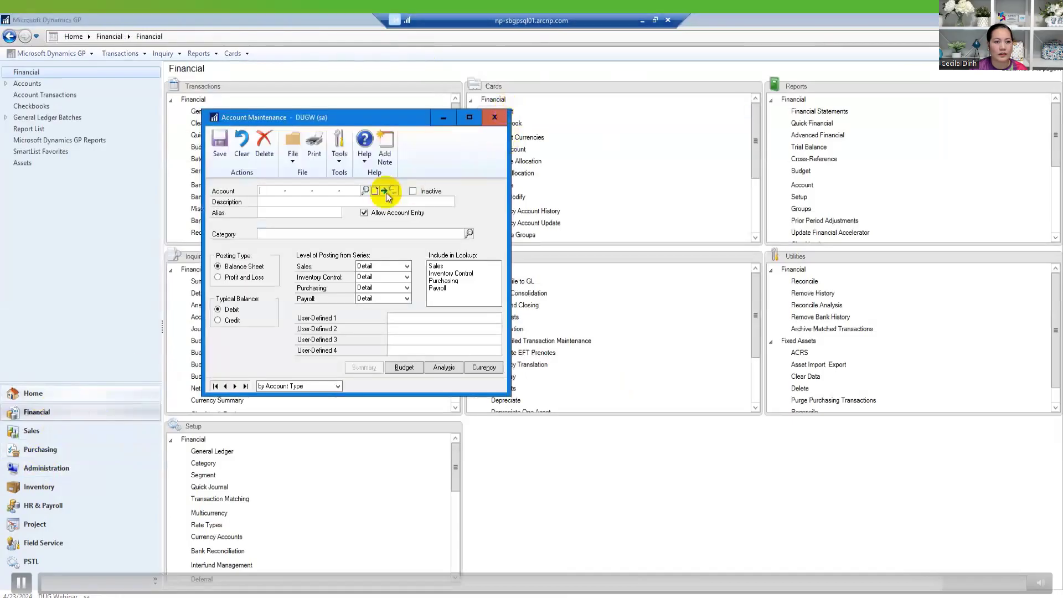
{"action": "left_click", "coordinate": [368, 191]}
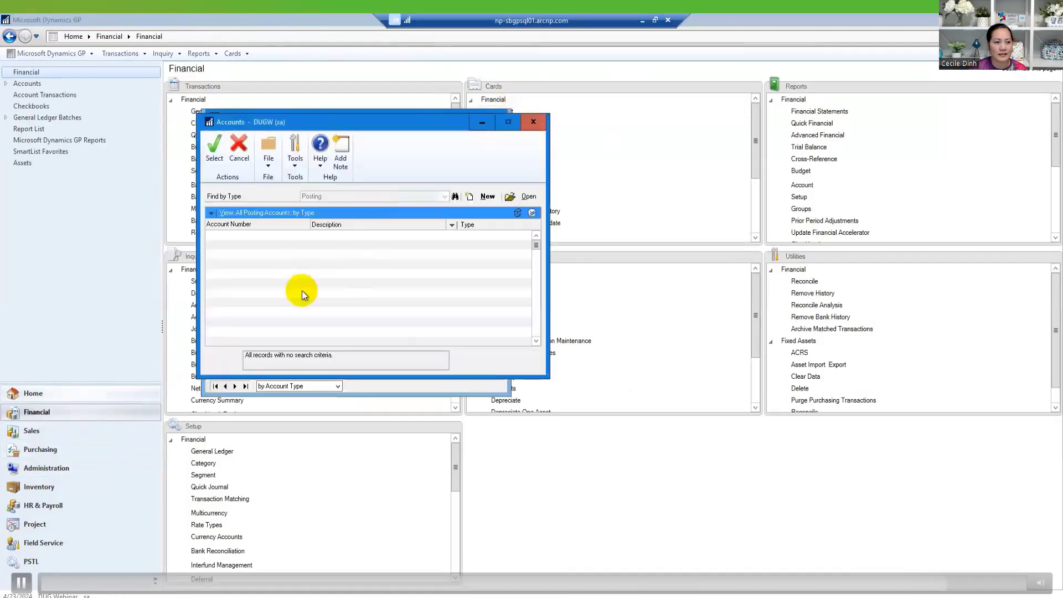
{"action": "left_click", "coordinate": [534, 122]}
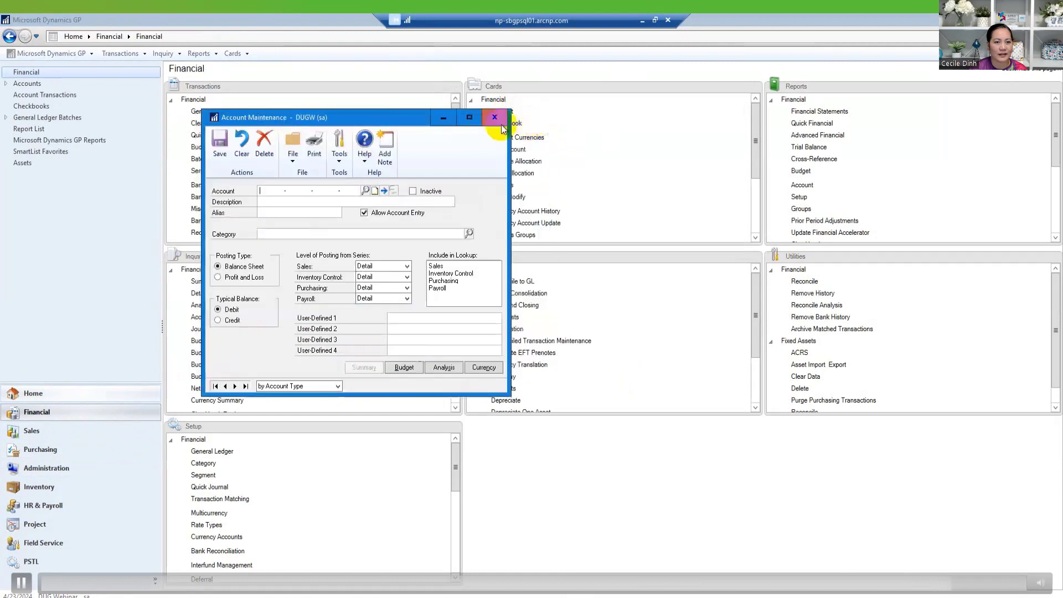
{"action": "left_click", "coordinate": [493, 120]}
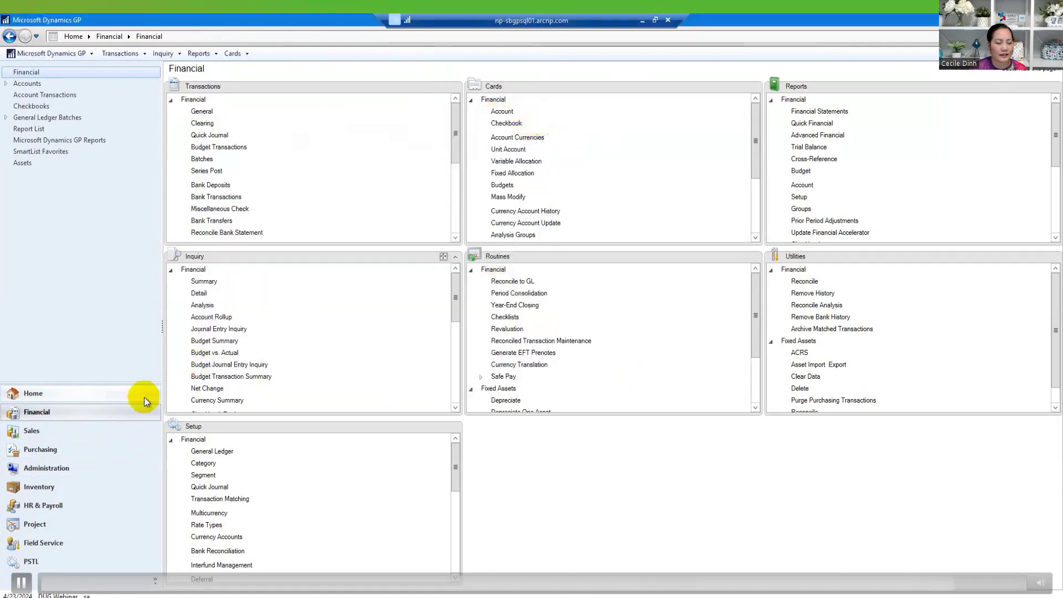
- In Purchasing, confirm the vendor list in Vendor Maintenance is empty
{"action": "left_click", "coordinate": [40, 449]}
{"action": "left_click", "coordinate": [491, 100]}
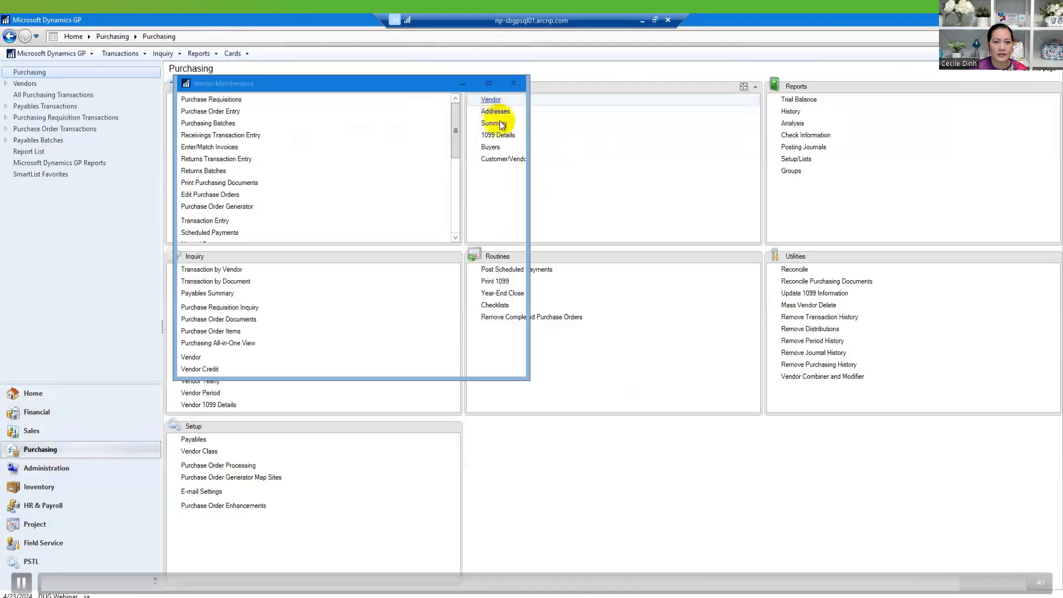
{"action": "left_click", "coordinate": [309, 155]}
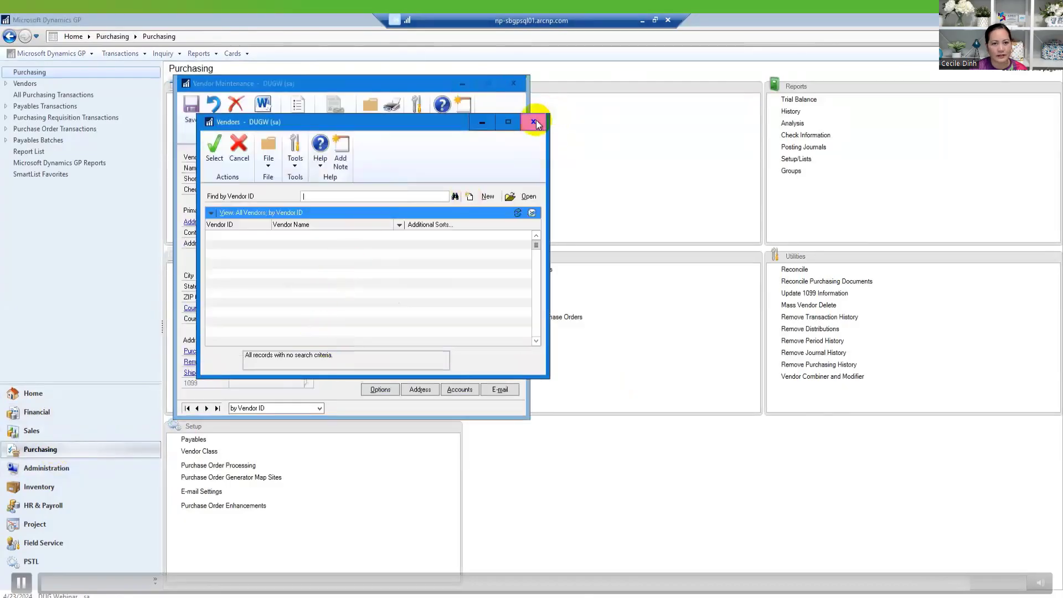
{"action": "left_click", "coordinate": [533, 121]}
{"action": "left_click", "coordinate": [514, 83]}
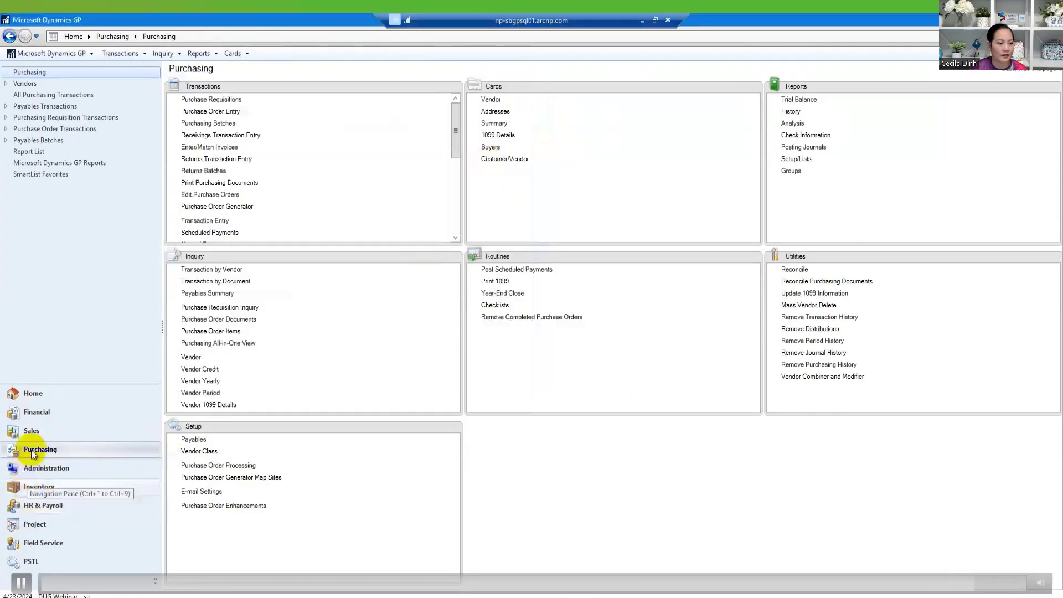
- In Sales, confirm the customer list is empty, then bring up Company Login
{"action": "left_click", "coordinate": [32, 430]}
{"action": "left_click", "coordinate": [492, 99]}
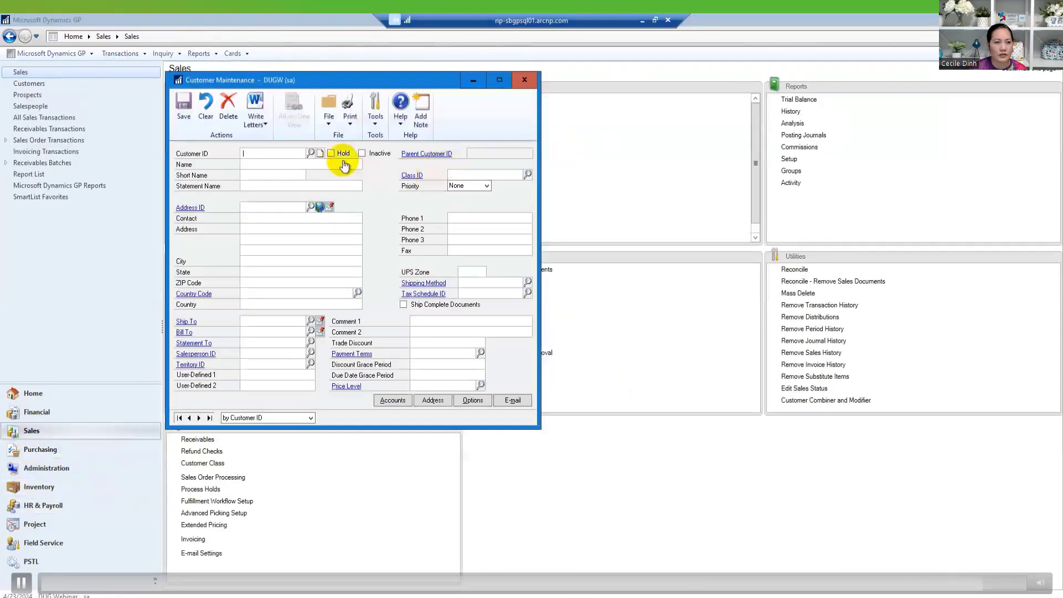
{"action": "left_click", "coordinate": [311, 153]}
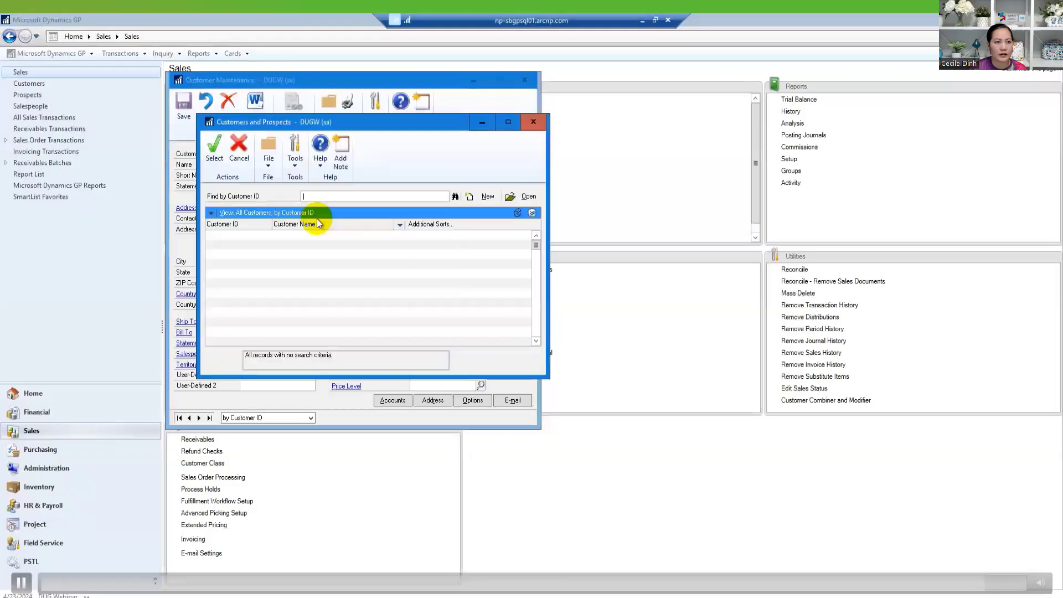
{"action": "left_click", "coordinate": [533, 122]}
{"action": "left_click", "coordinate": [526, 82]}
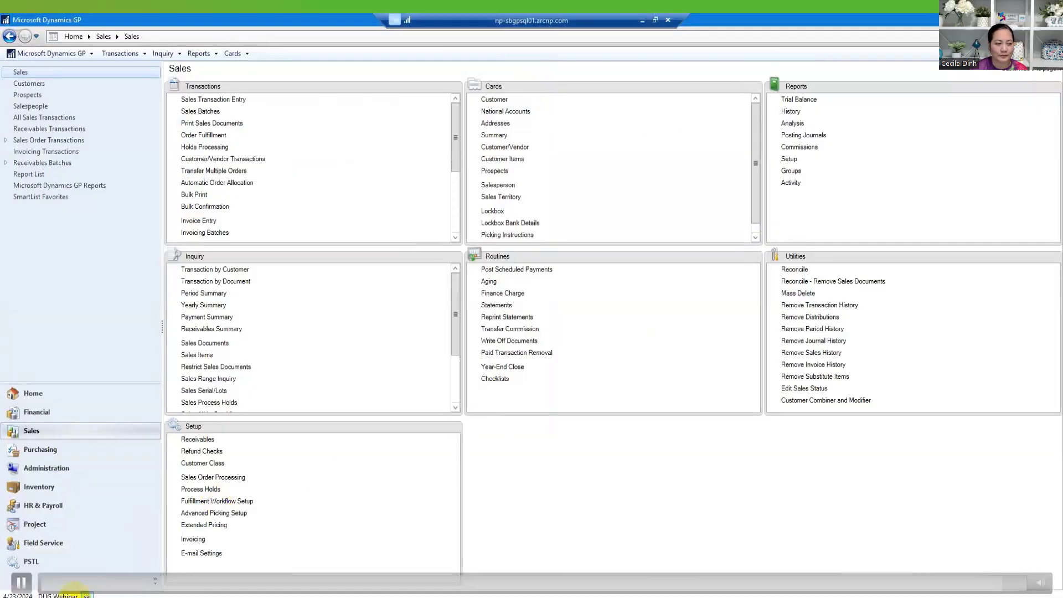
{"action": "left_click", "coordinate": [58, 595]}
- Log in to Fabrikam, Inc. from Company Login, confirming the login prompt
{"action": "left_click", "coordinate": [666, 319]}
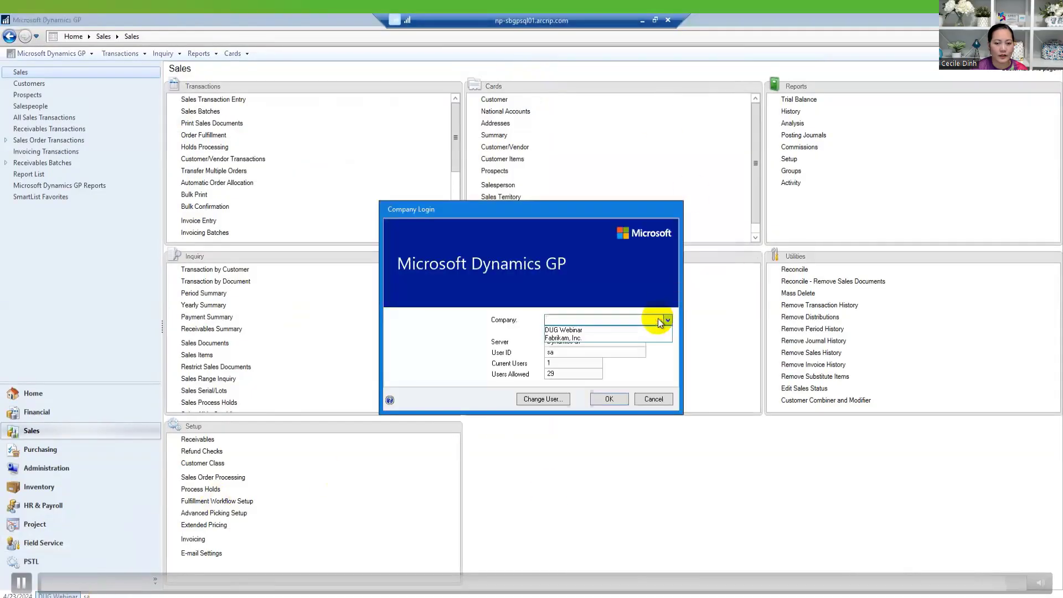
{"action": "left_click", "coordinate": [562, 339]}
{"action": "left_click", "coordinate": [603, 401]}
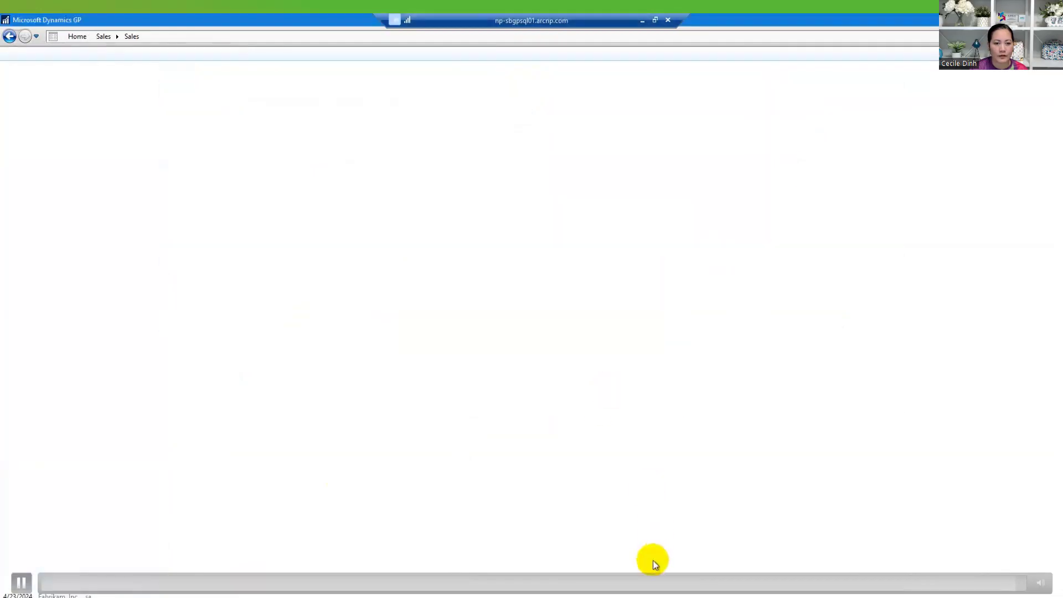
{"action": "left_click", "coordinate": [535, 341]}
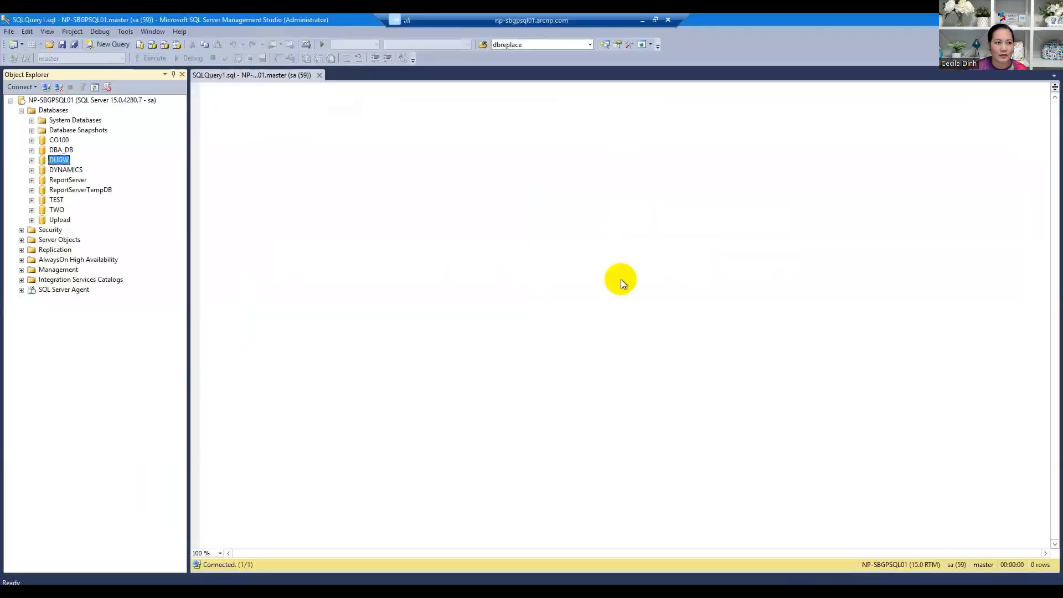
- Start a DUGW database backup, removing the old destination and adding a new one
{"action": "right_click", "coordinate": [62, 163]}
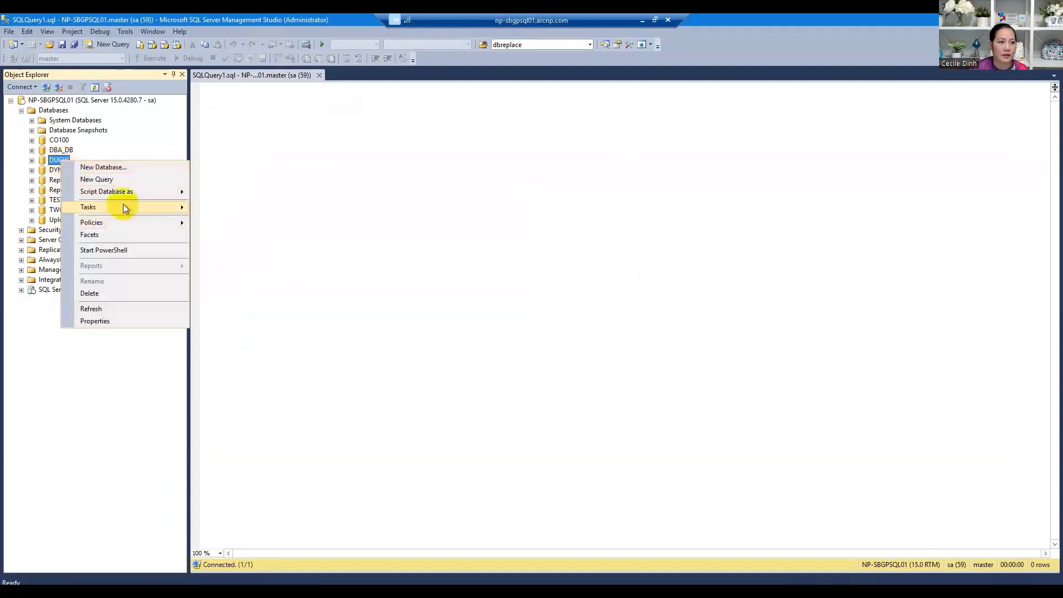
{"action": "mouse_move", "coordinate": [122, 207]}
{"action": "left_click", "coordinate": [241, 267]}
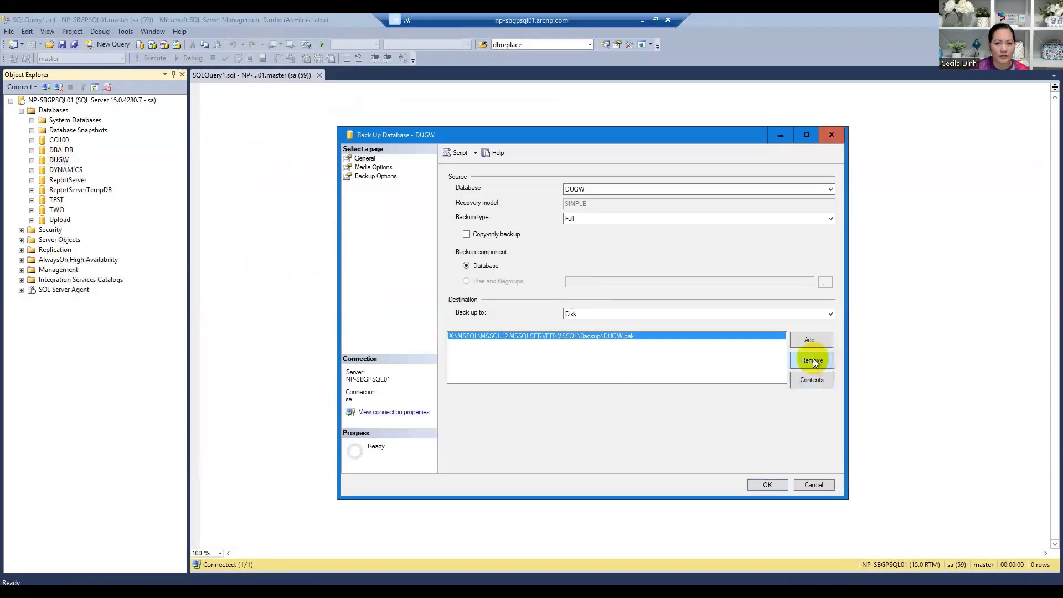
{"action": "left_click", "coordinate": [813, 356]}
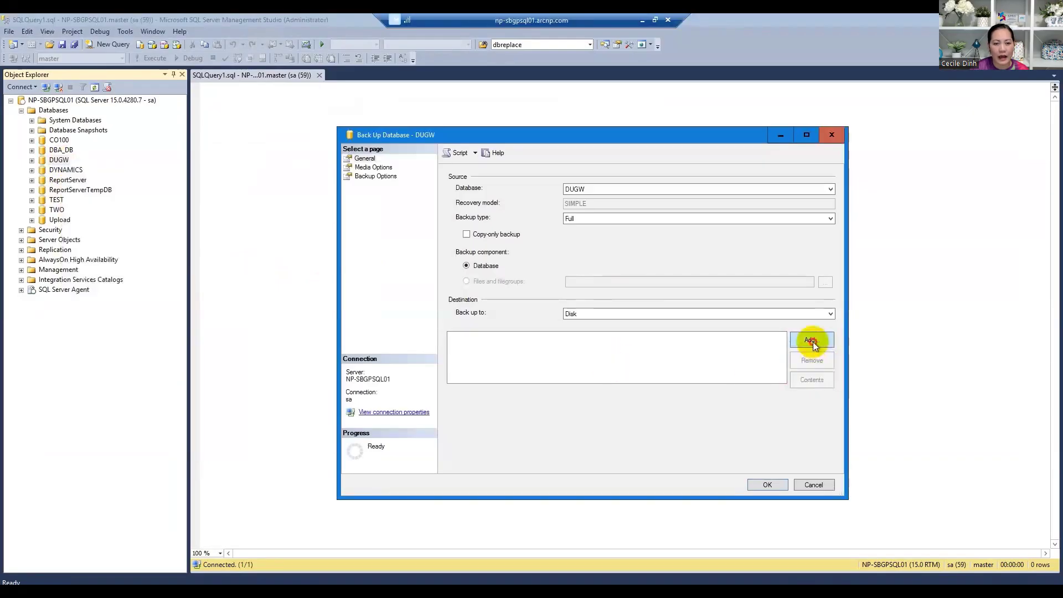
{"action": "left_click", "coordinate": [812, 340]}
{"action": "left_click", "coordinate": [624, 305]}
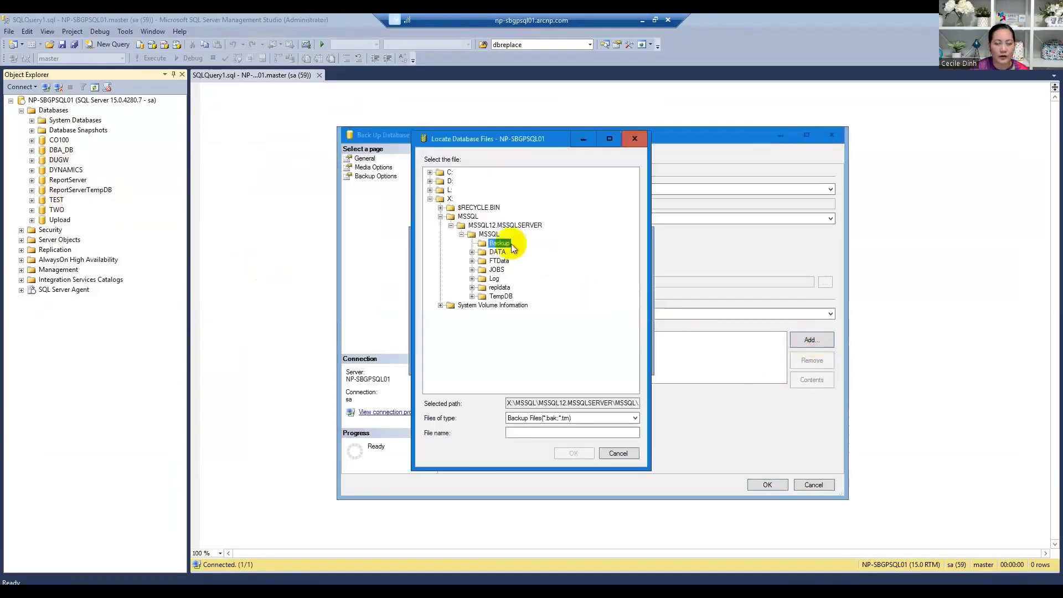
- Set the backup file to DUGW_042924.bak and run the full DUGW backup
{"action": "left_click", "coordinate": [533, 431]}
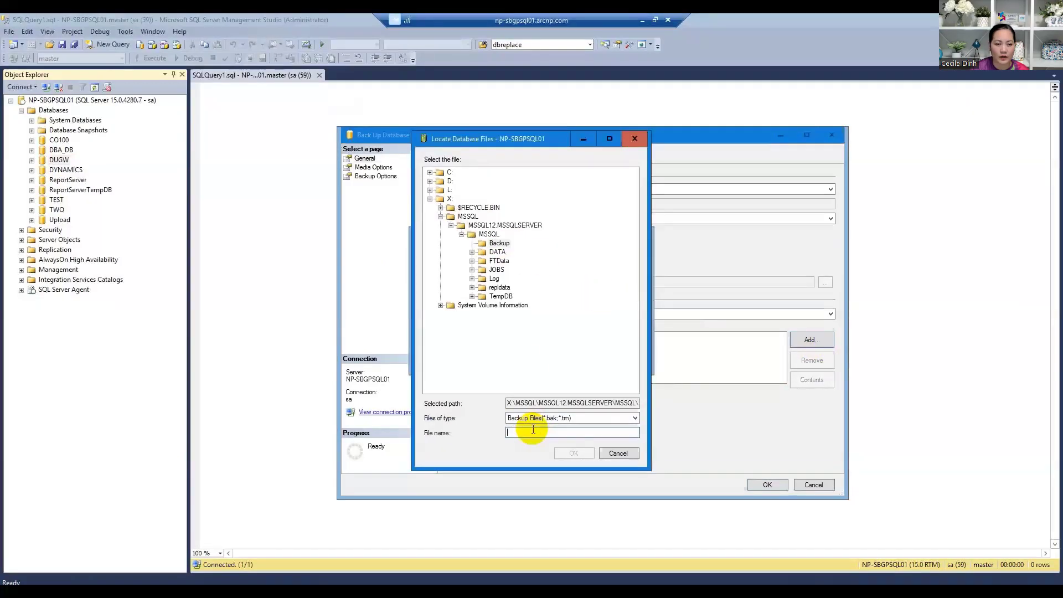
{"action": "type", "text": "DUG"}
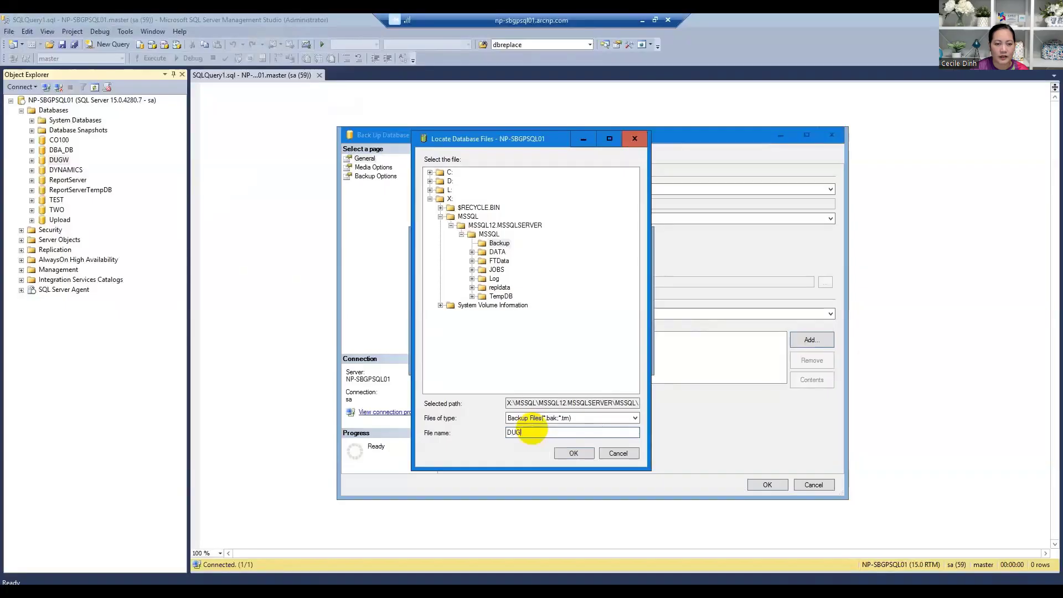
{"action": "type", "text": "W.bak"}
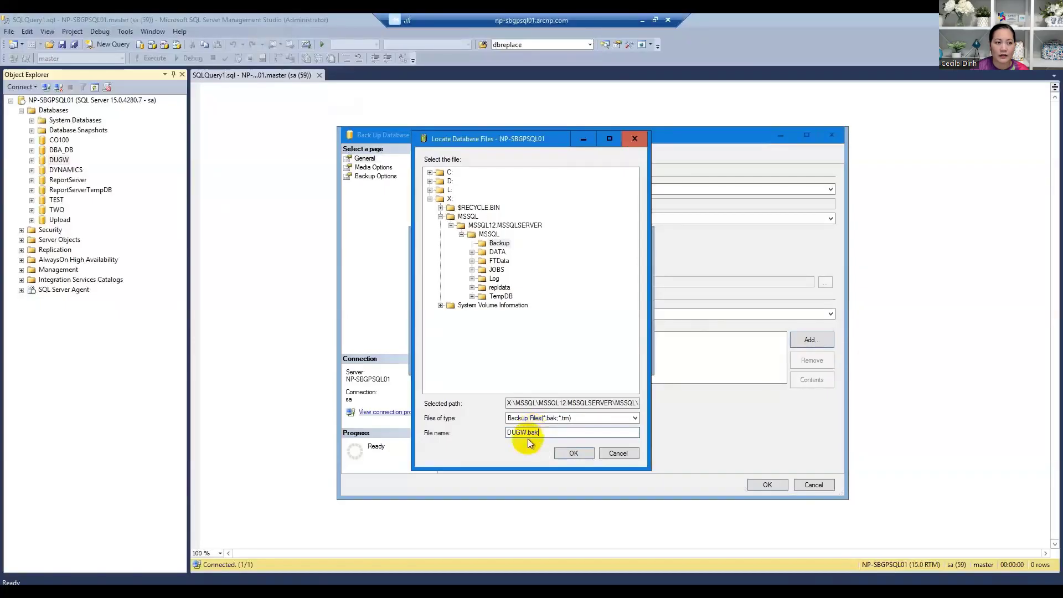
{"action": "left_click", "coordinate": [528, 432]}
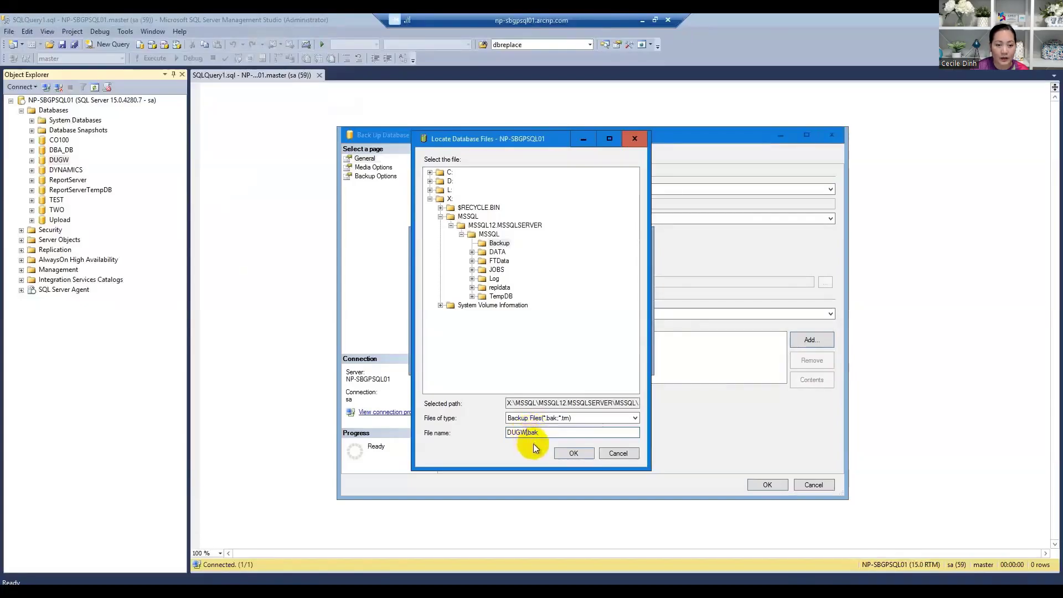
{"action": "type", "text": "_"}
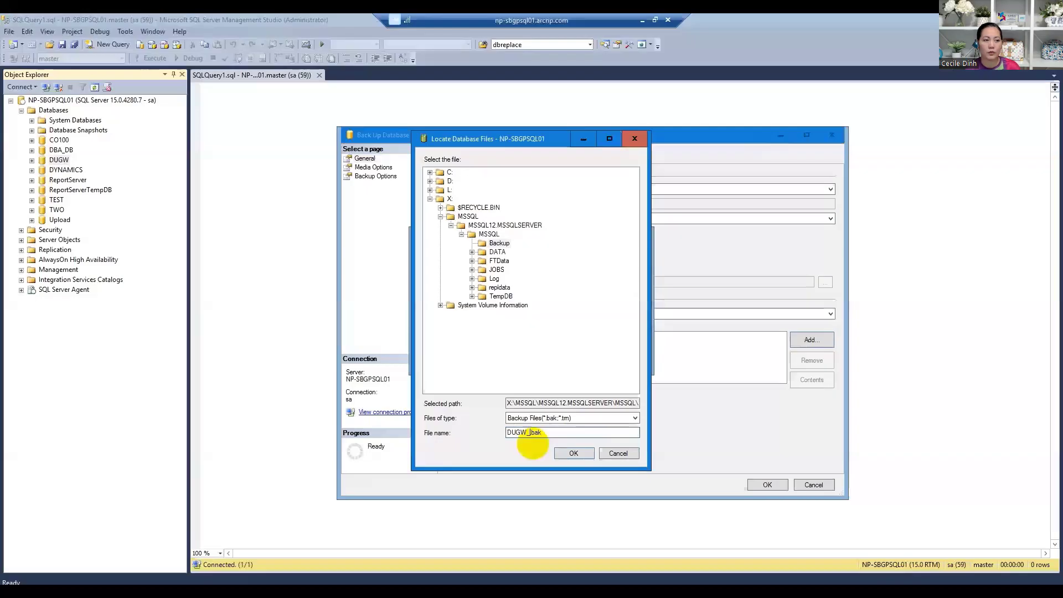
{"action": "type", "text": "0"}
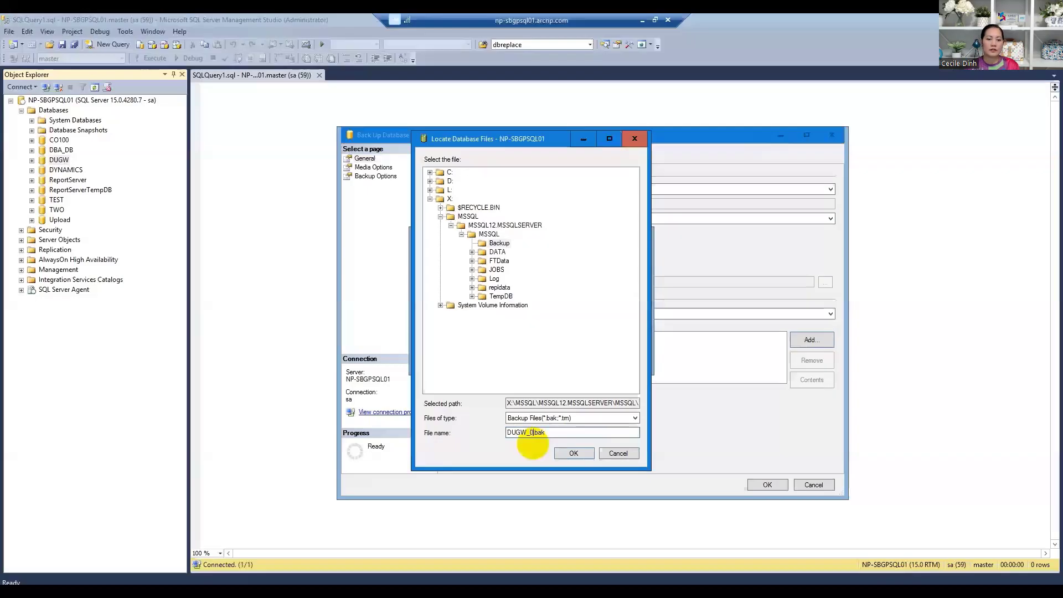
{"action": "type", "text": "4"}
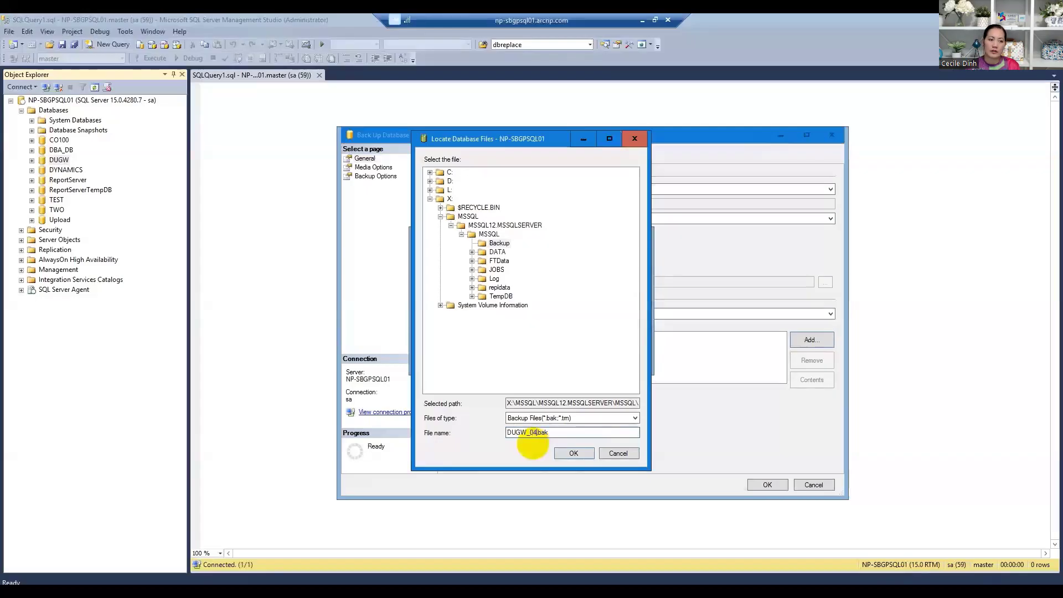
{"action": "type", "text": "302"}
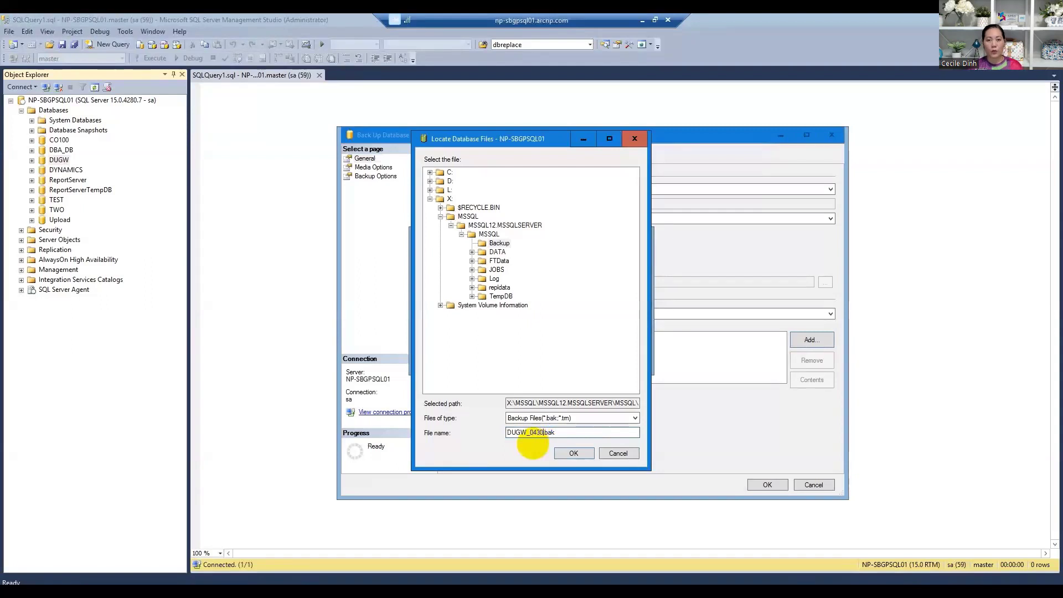
{"action": "key", "text": "BackSpace"}
{"action": "key", "text": "BackSpace"}
{"action": "key", "text": "BackSpace"}
{"action": "type", "text": "2924"}
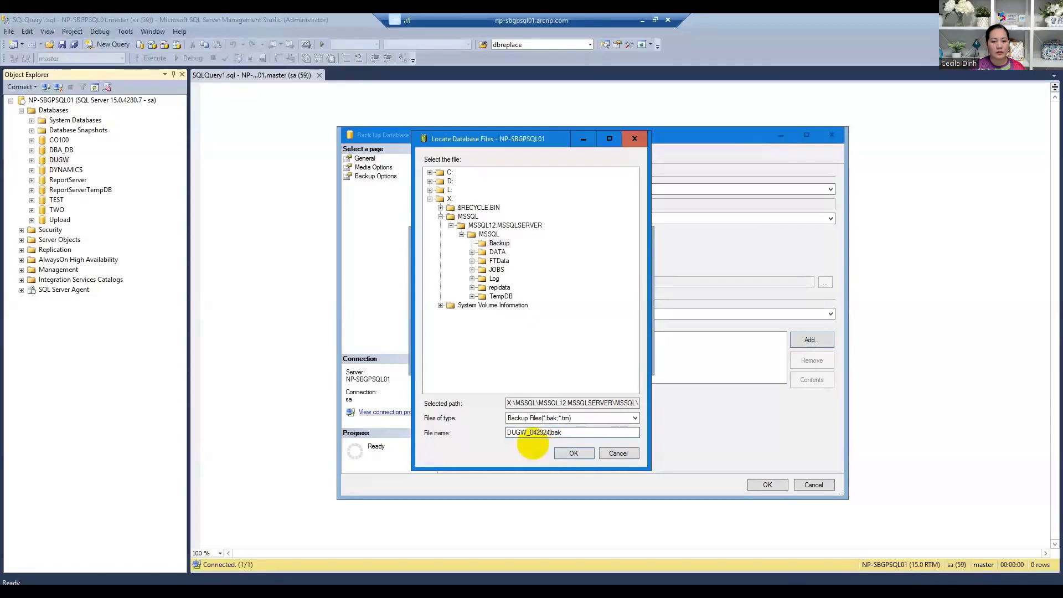
{"action": "left_click", "coordinate": [575, 454]}
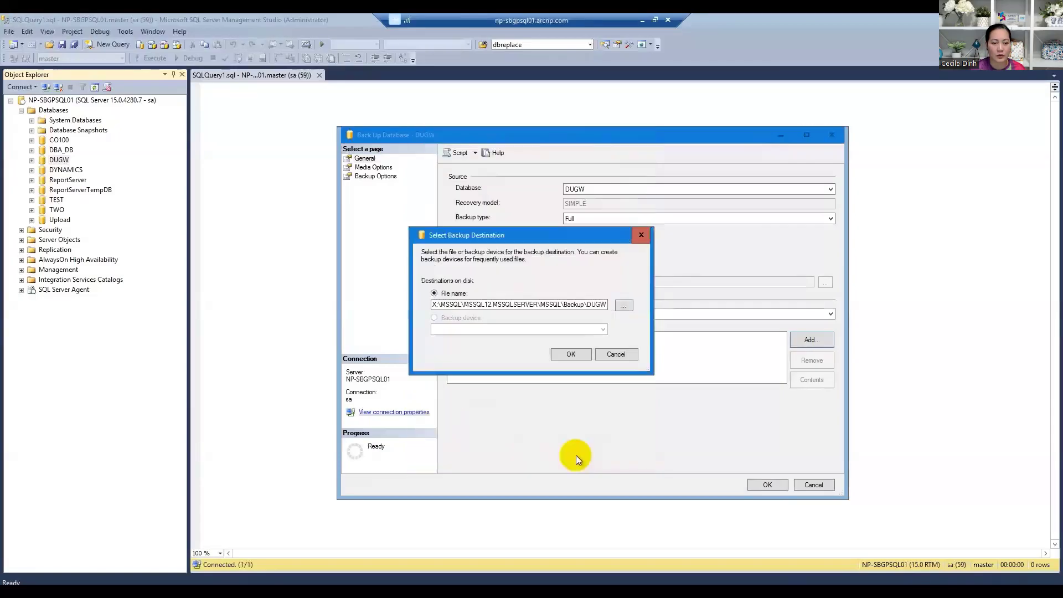
{"action": "left_click", "coordinate": [573, 354]}
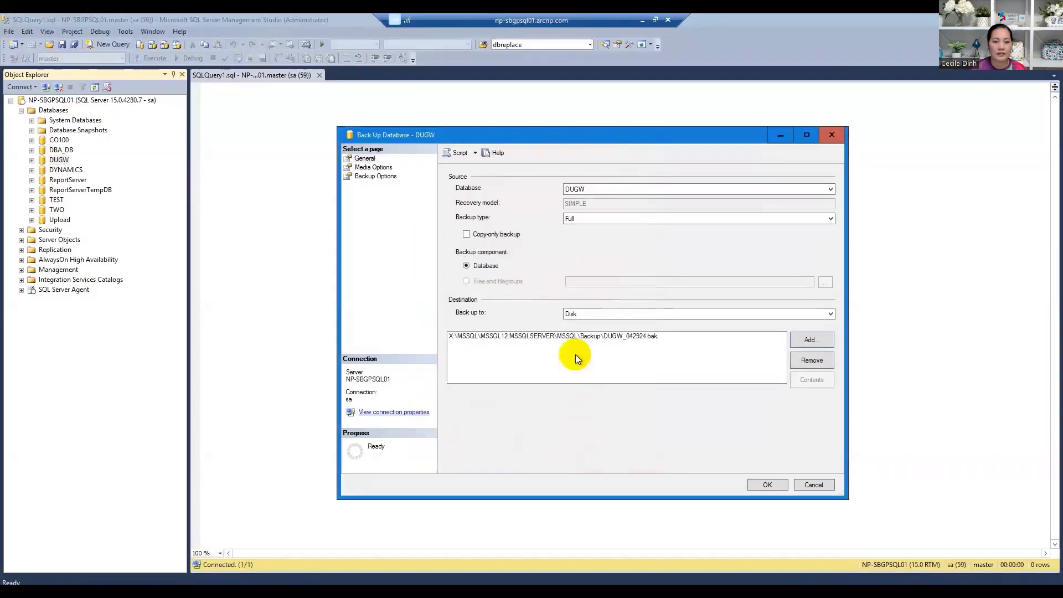
{"action": "left_click", "coordinate": [757, 485]}
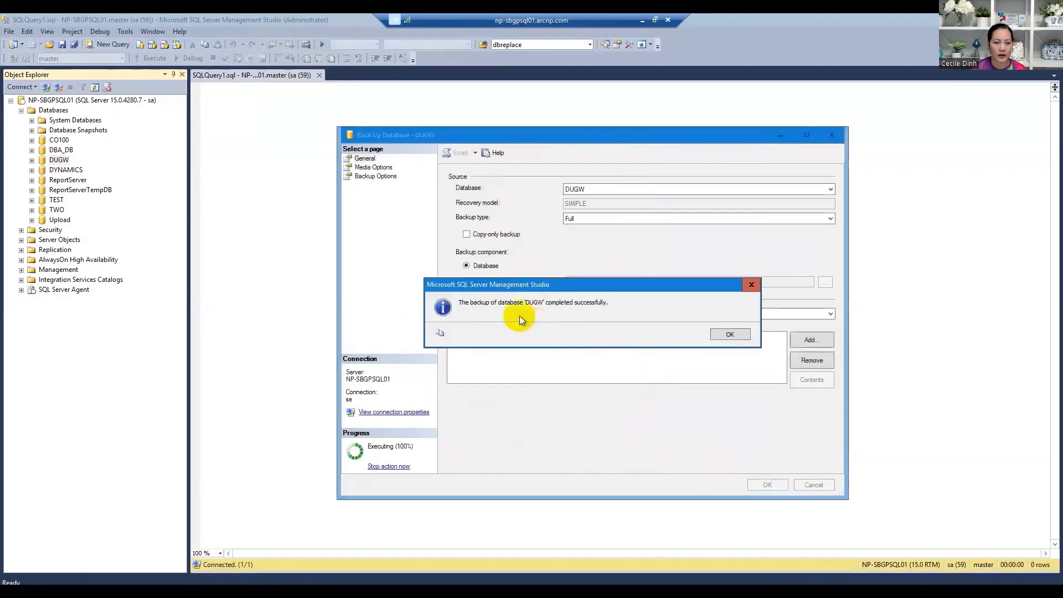
{"action": "left_click", "coordinate": [716, 331]}
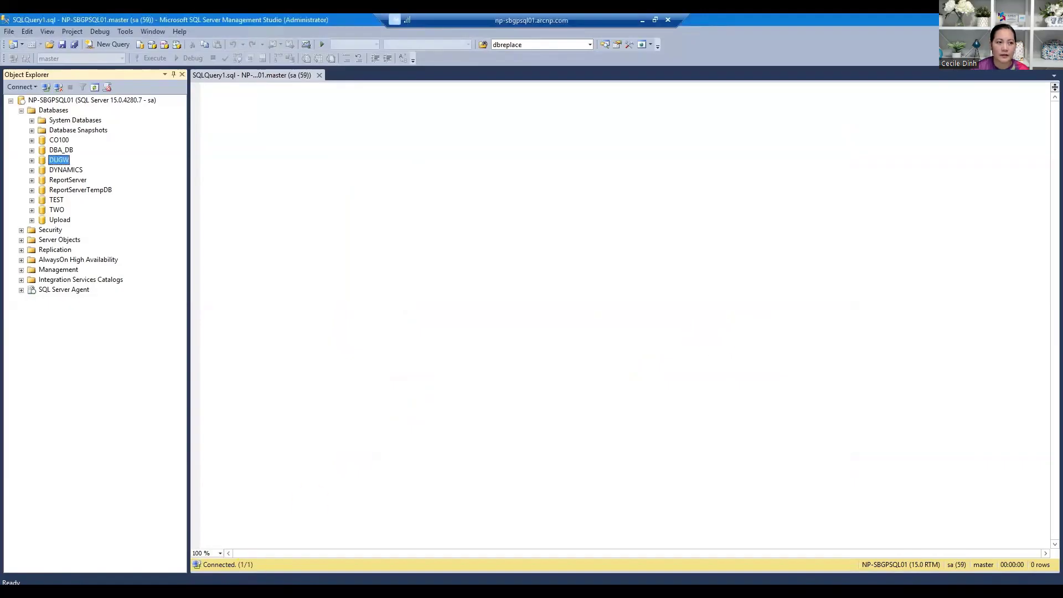
- Open MSSQL12.MSSQLSERVER\MSSQL\Backup in File Explorer to verify DUGW_042924.bak (44,858 KB)
{"action": "left_click", "coordinate": [122, 591]}
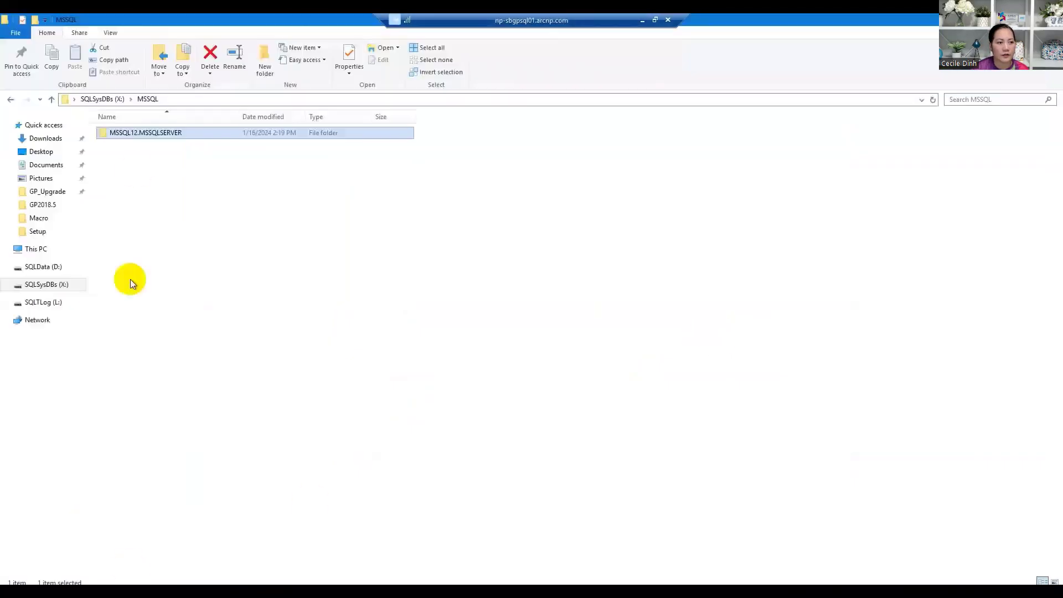
{"action": "double_click", "coordinate": [152, 132]}
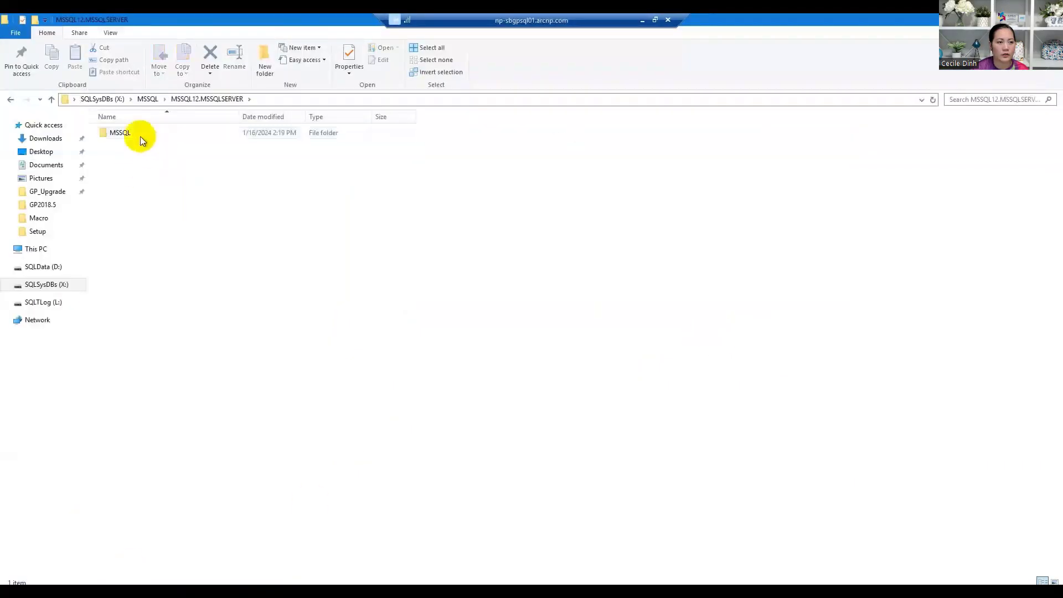
{"action": "double_click", "coordinate": [141, 135]}
{"action": "double_click", "coordinate": [136, 133]}
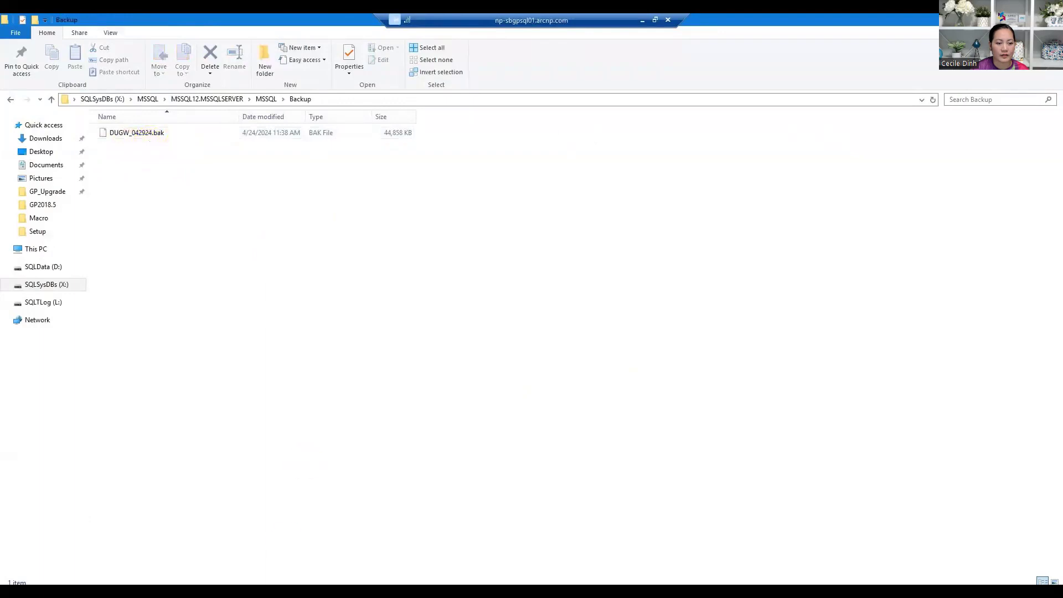
{"action": "left_click", "coordinate": [203, 590]}
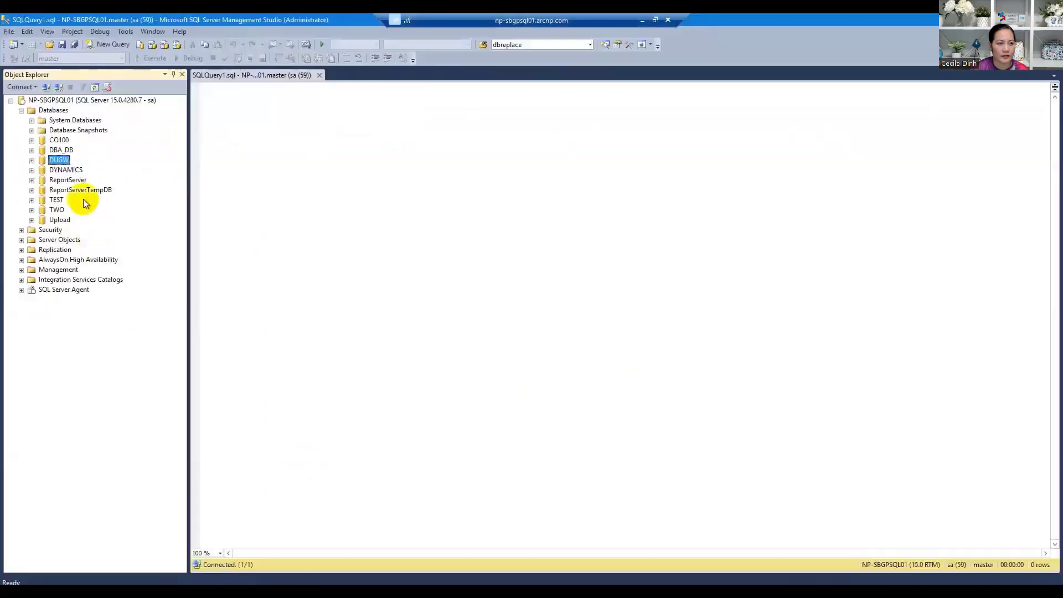
- Open Restore Database for DUGW and review its Files and Options pages
{"action": "right_click", "coordinate": [63, 162]}
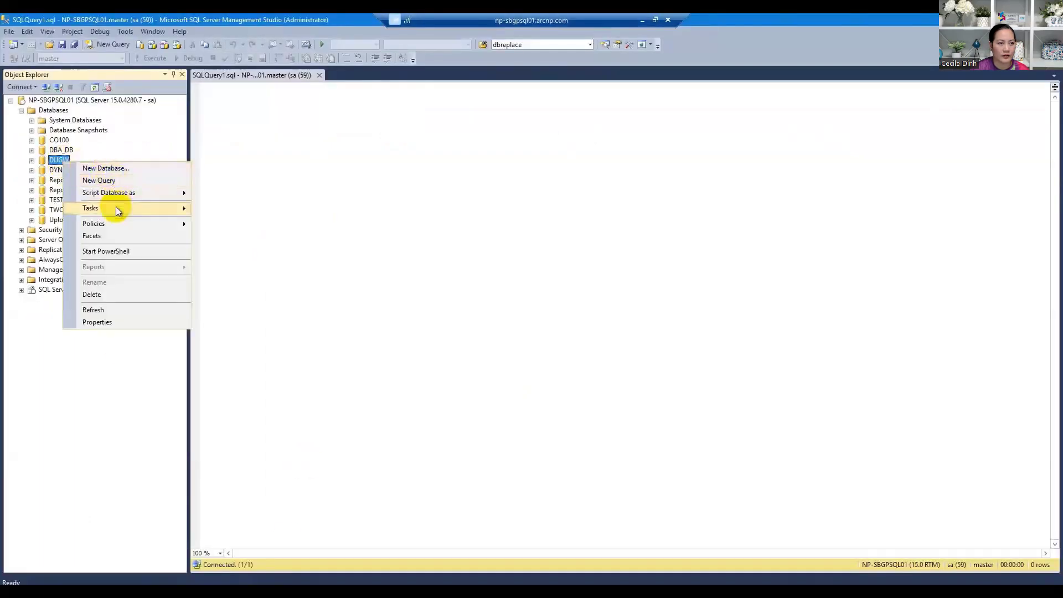
{"action": "mouse_move", "coordinate": [115, 208]}
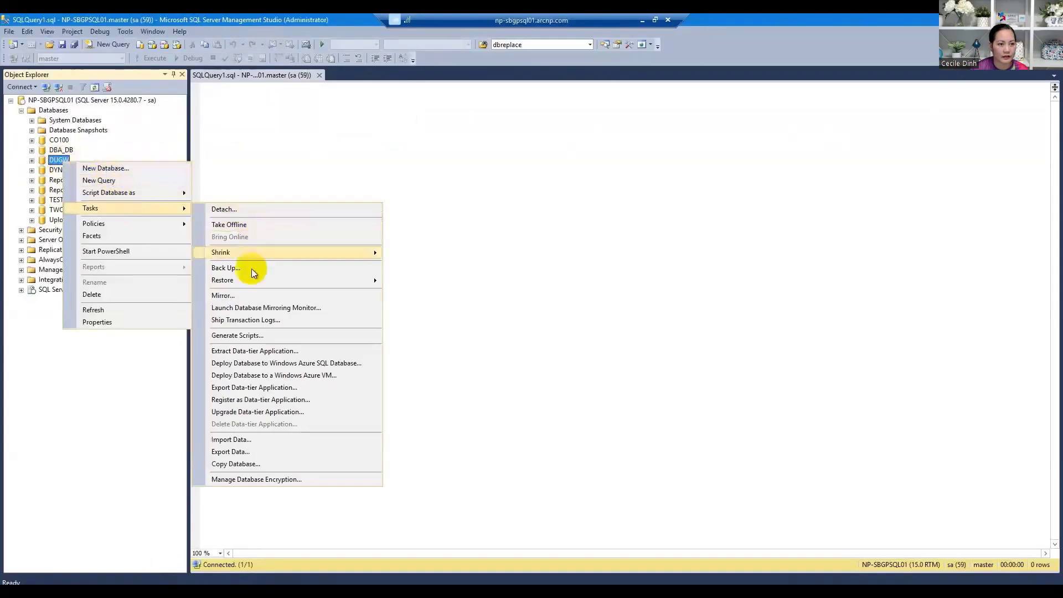
{"action": "mouse_move", "coordinate": [250, 282]}
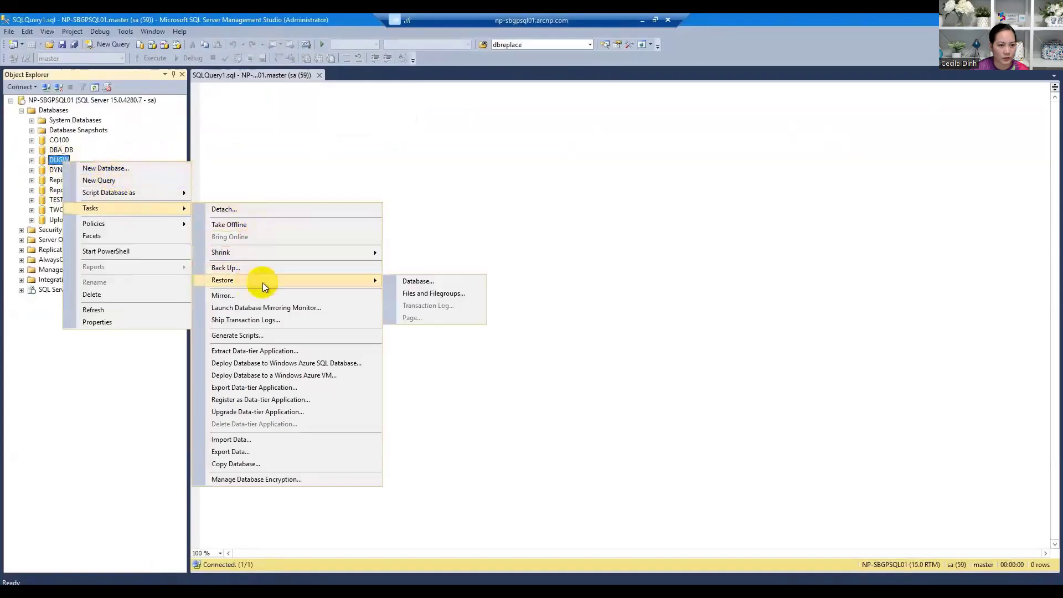
{"action": "left_click", "coordinate": [409, 282]}
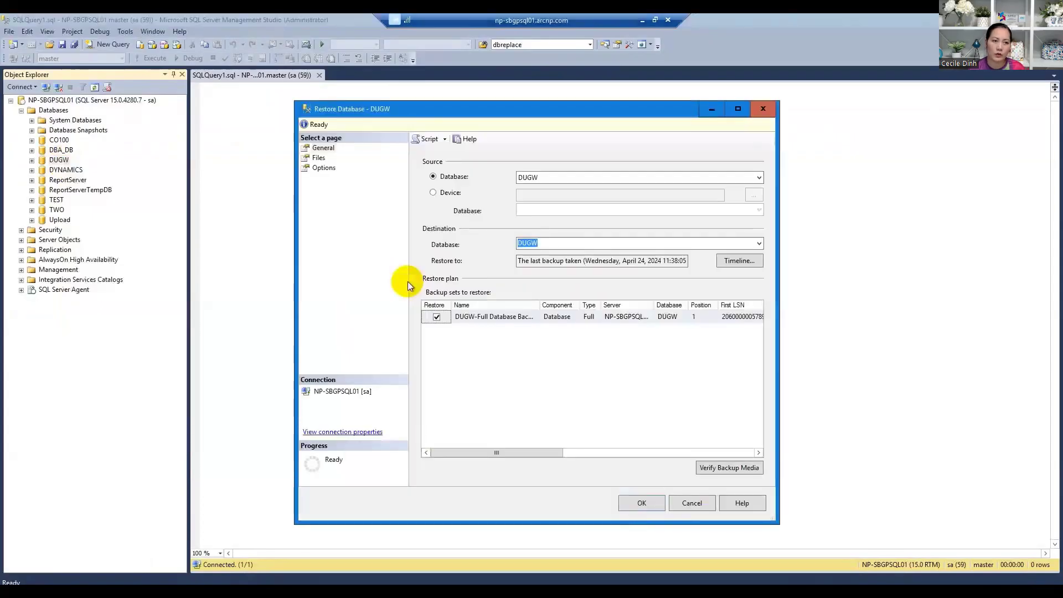
{"action": "left_click", "coordinate": [322, 160]}
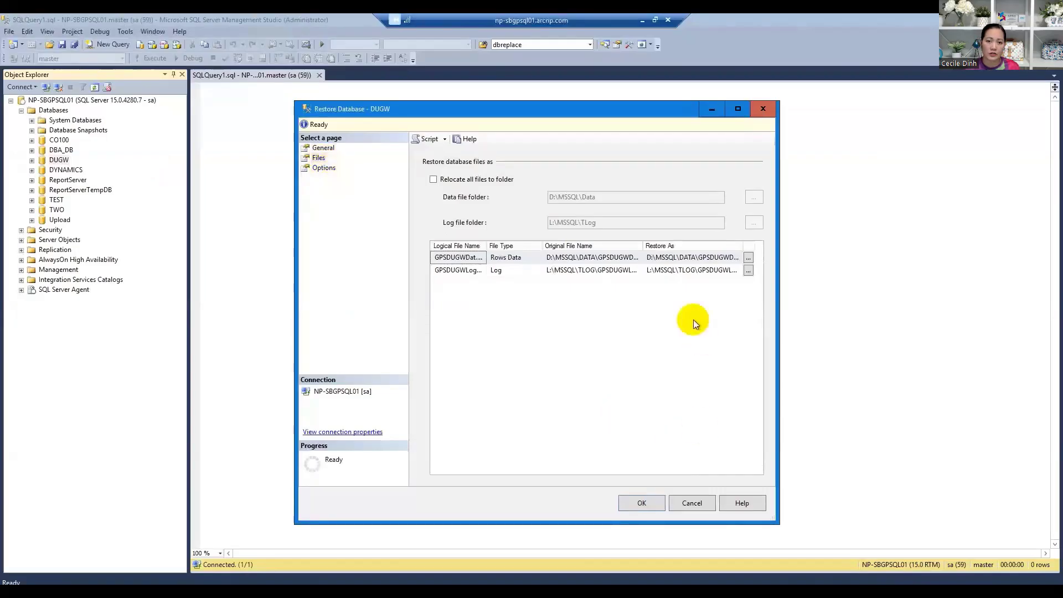
{"action": "left_click", "coordinate": [330, 170]}
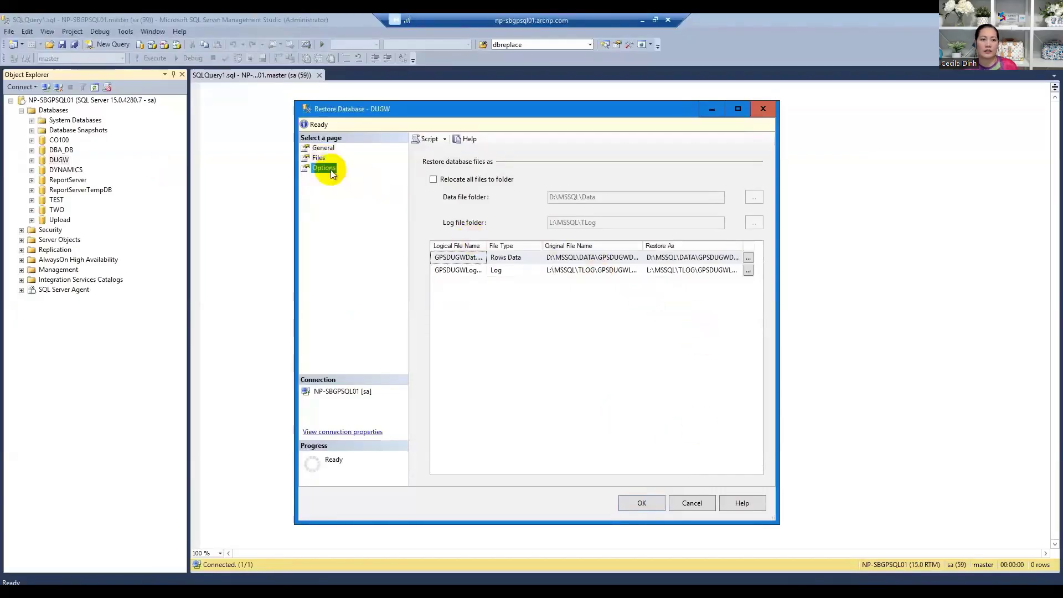
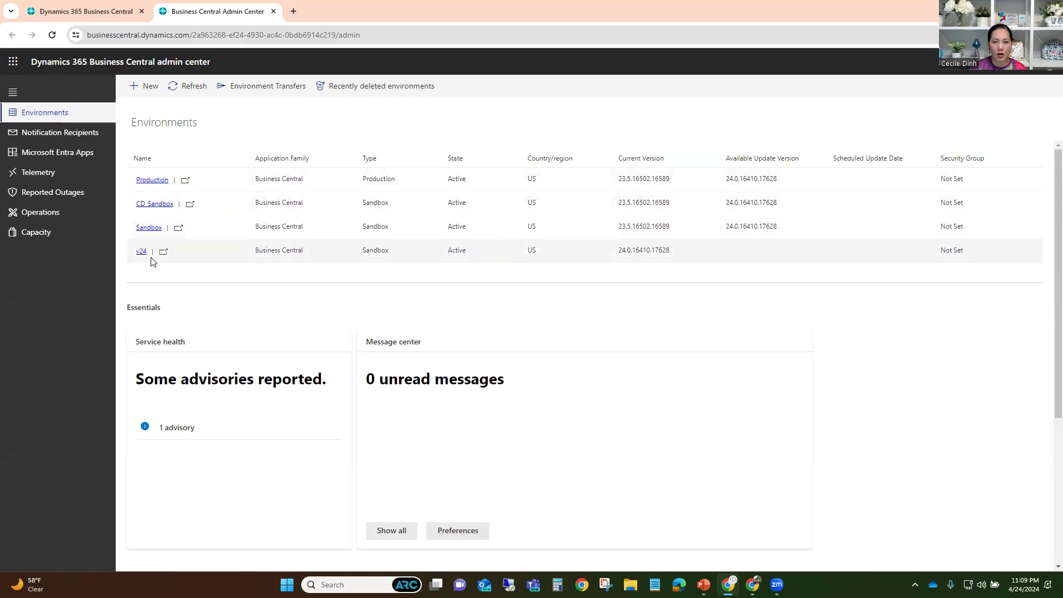
- Start a new environment from the Environments toolbar and focus the empty Environment Name field
{"action": "left_click", "coordinate": [151, 89]}
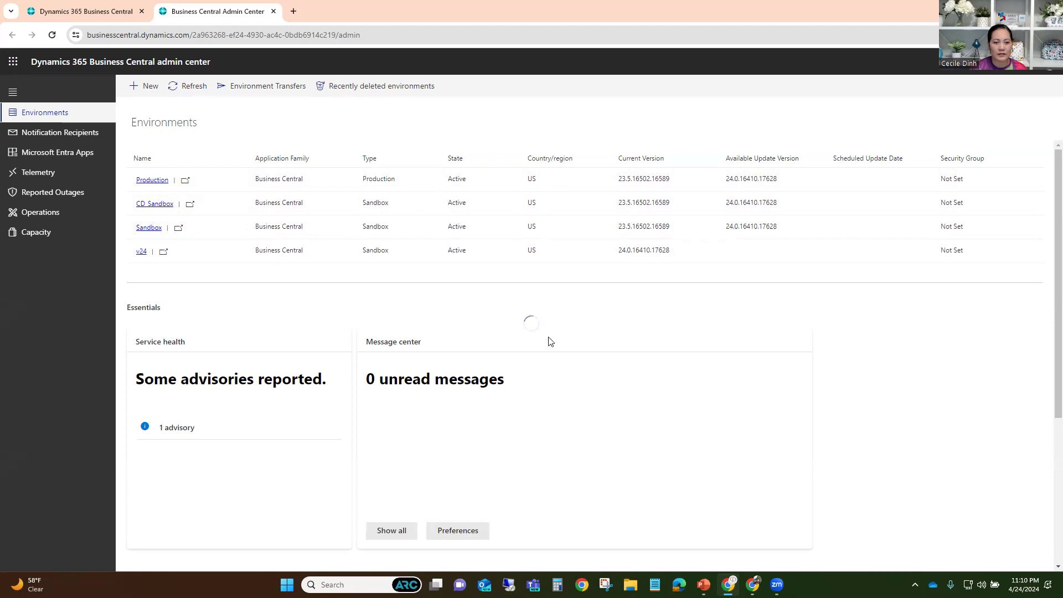
{"action": "left_click", "coordinate": [886, 237]}
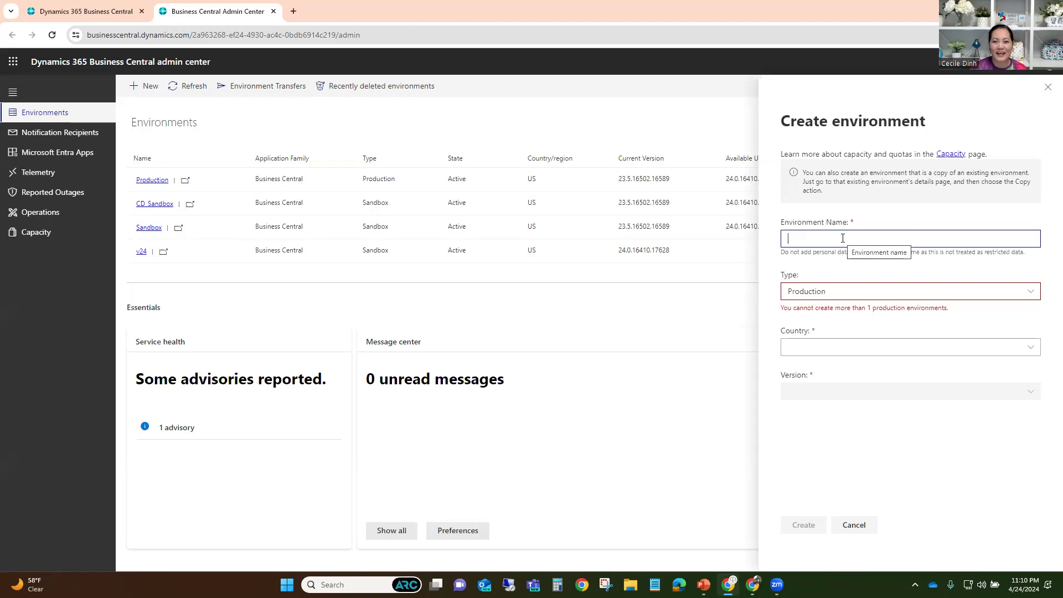
- Set the environment type to Sandbox, hit the three-sandbox quota, and cancel the form
{"action": "left_click", "coordinate": [842, 296]}
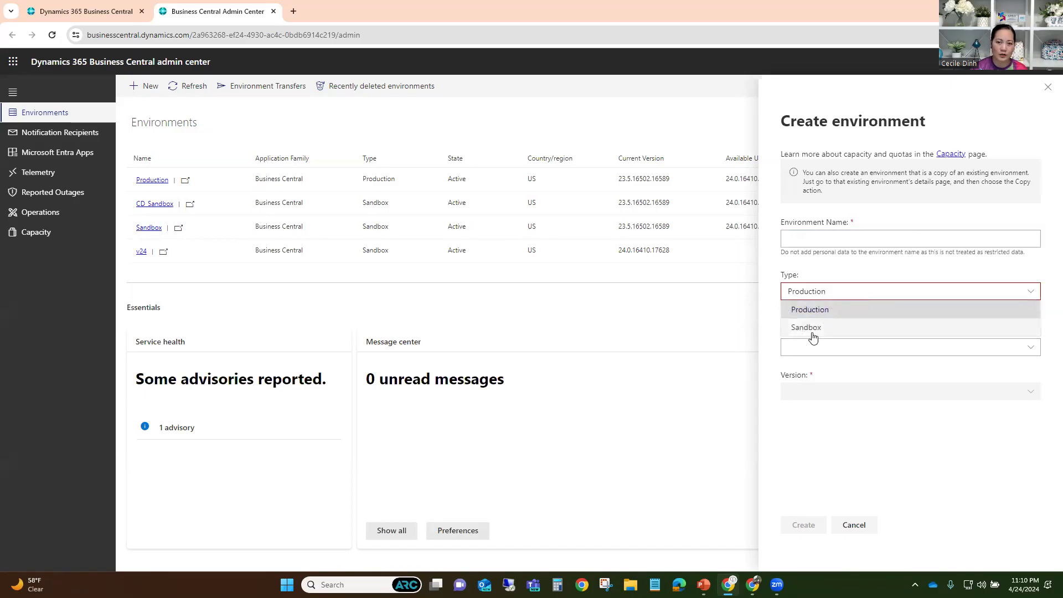
{"action": "left_click", "coordinate": [771, 330]}
{"action": "left_click", "coordinate": [838, 299]}
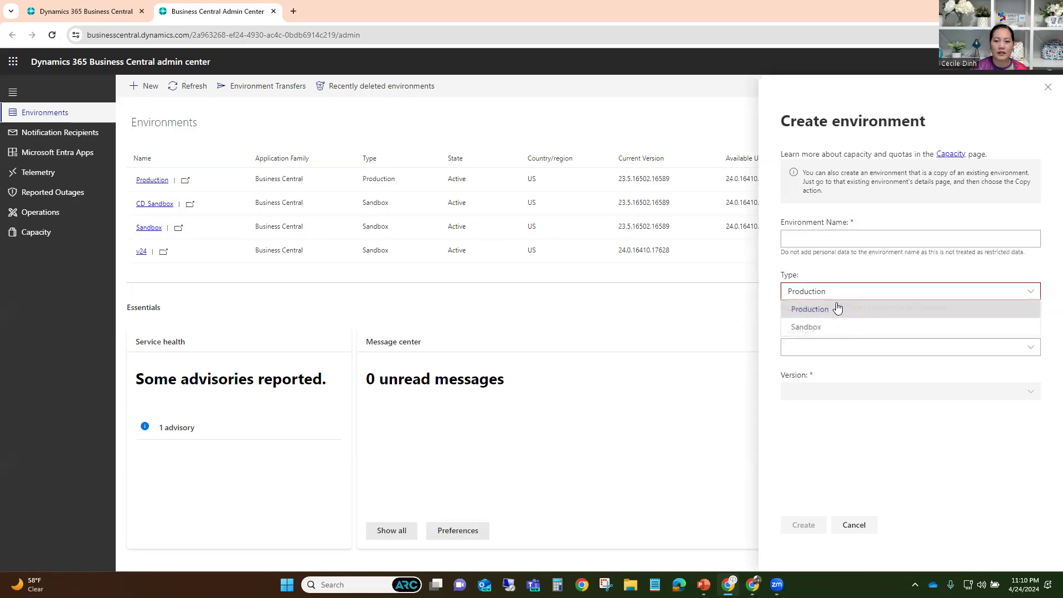
{"action": "left_click", "coordinate": [819, 328]}
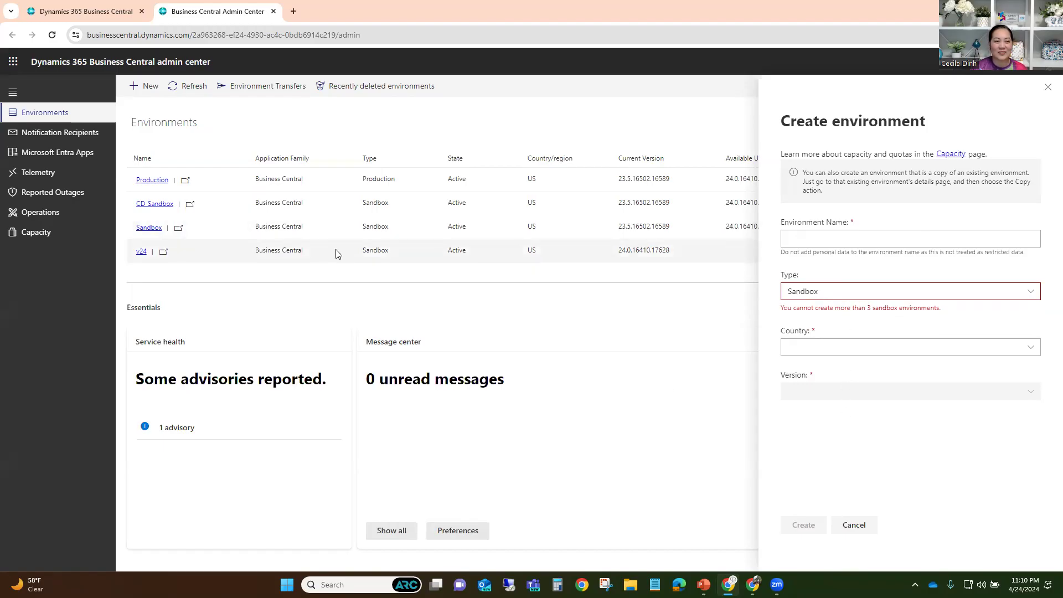
{"action": "left_click", "coordinate": [860, 533]}
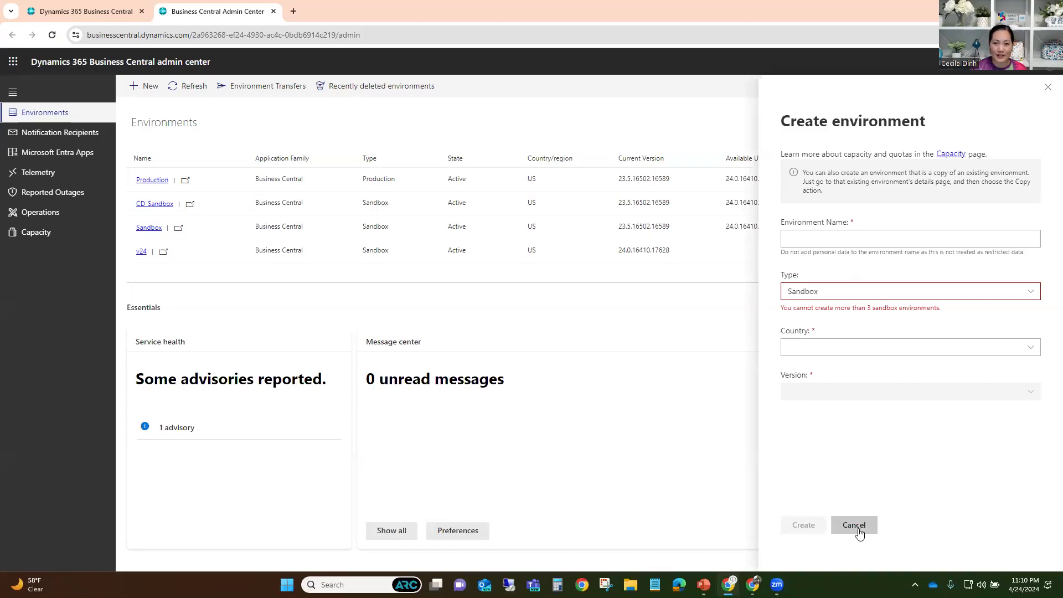
{"action": "left_click", "coordinate": [854, 525]}
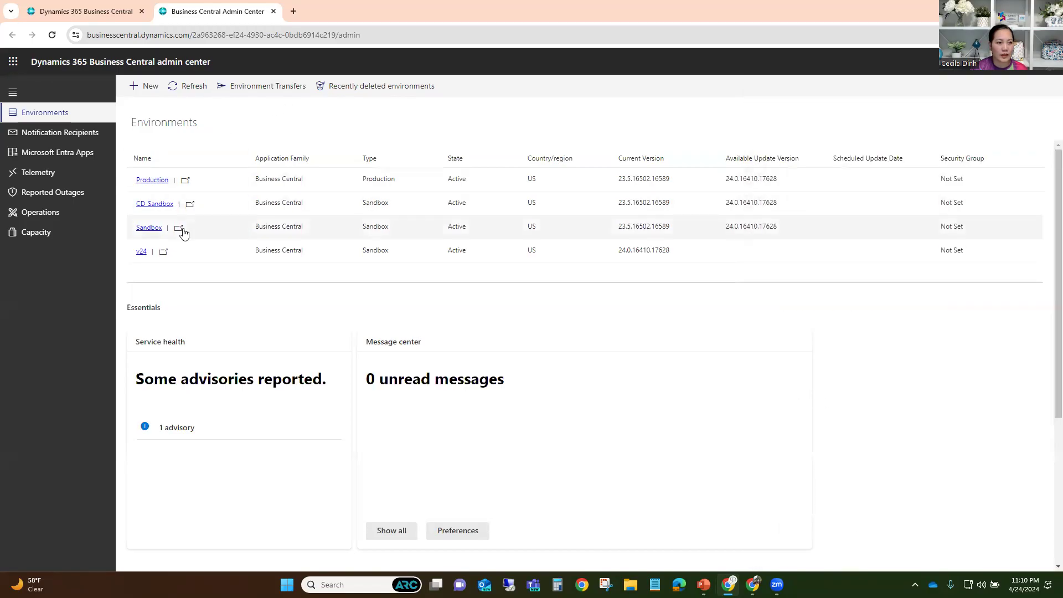
- Check CD_Sandbox's active sessions, then reopen its details and show the Database export options
{"action": "left_click", "coordinate": [158, 209]}
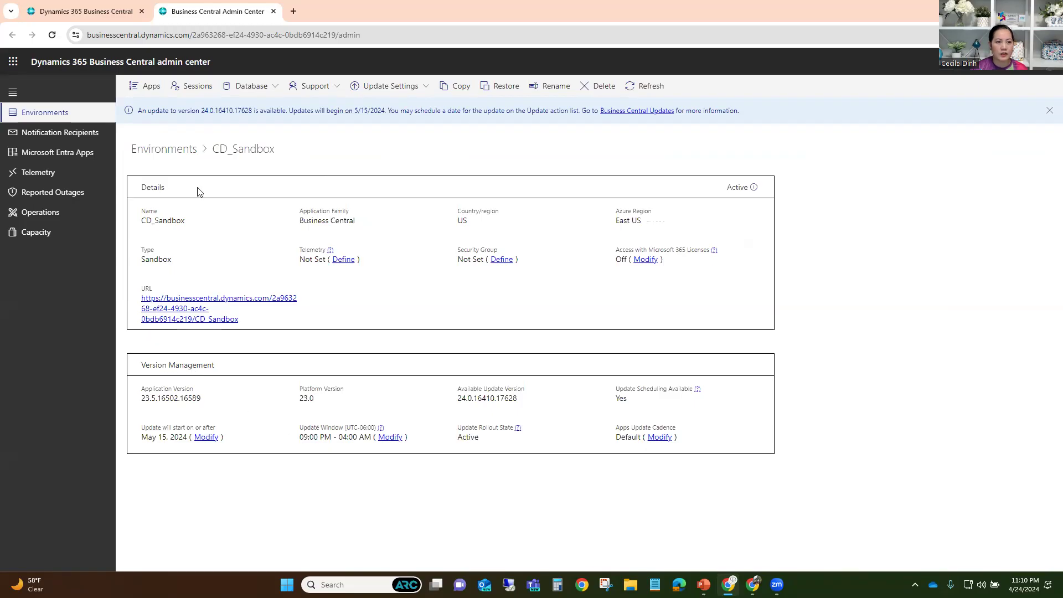
{"action": "left_click", "coordinate": [191, 88]}
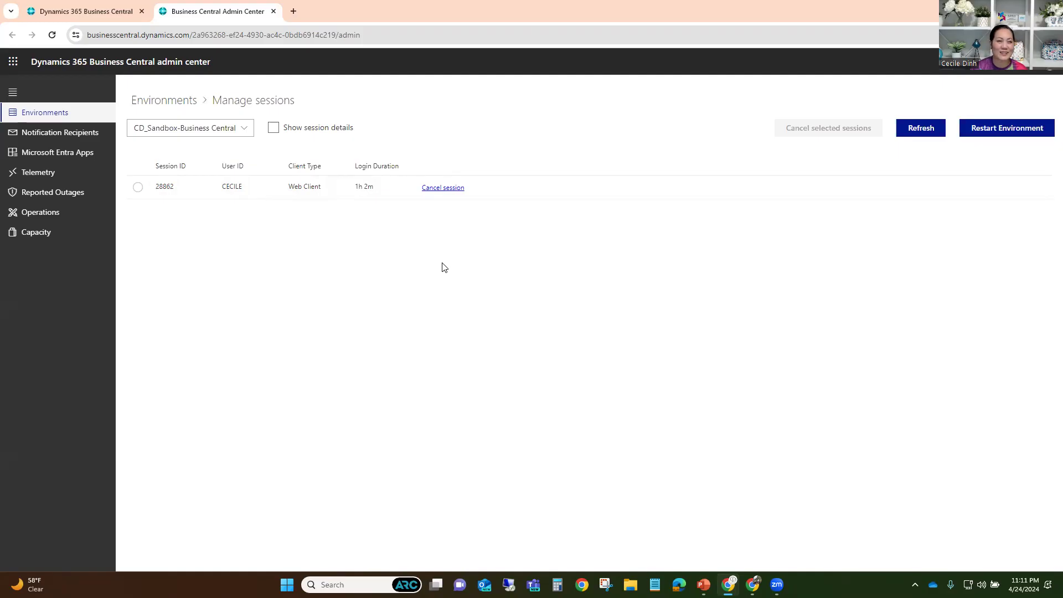
{"action": "left_click", "coordinate": [172, 105]}
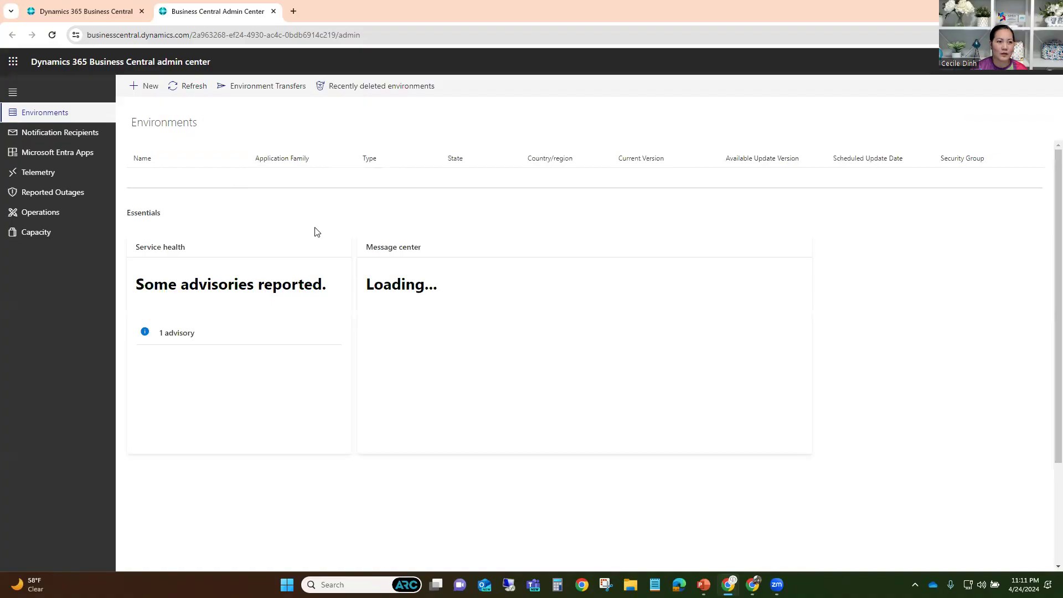
{"action": "left_click", "coordinate": [156, 208]}
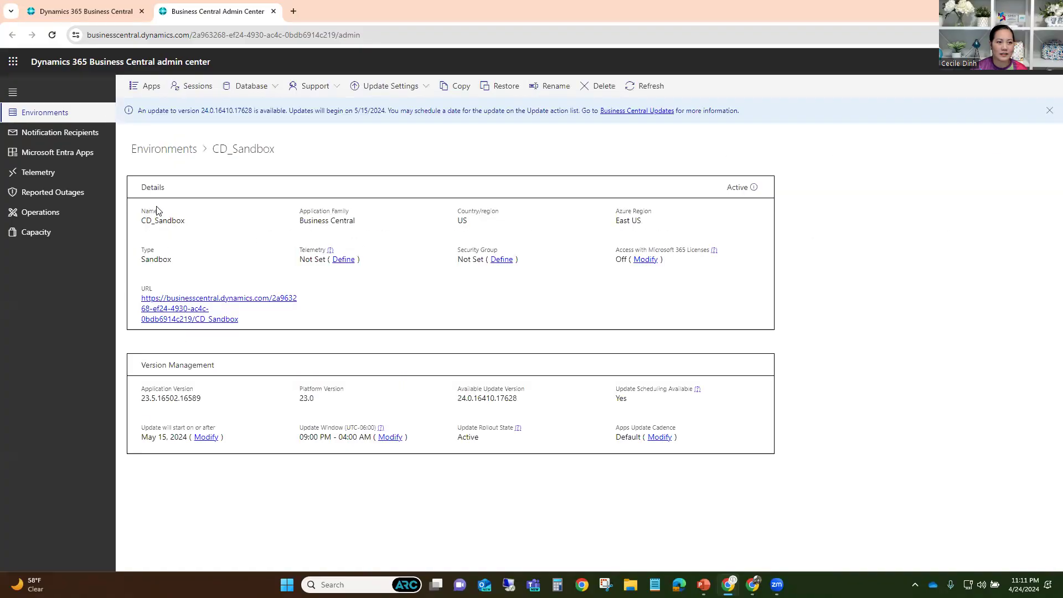
{"action": "left_click", "coordinate": [271, 94]}
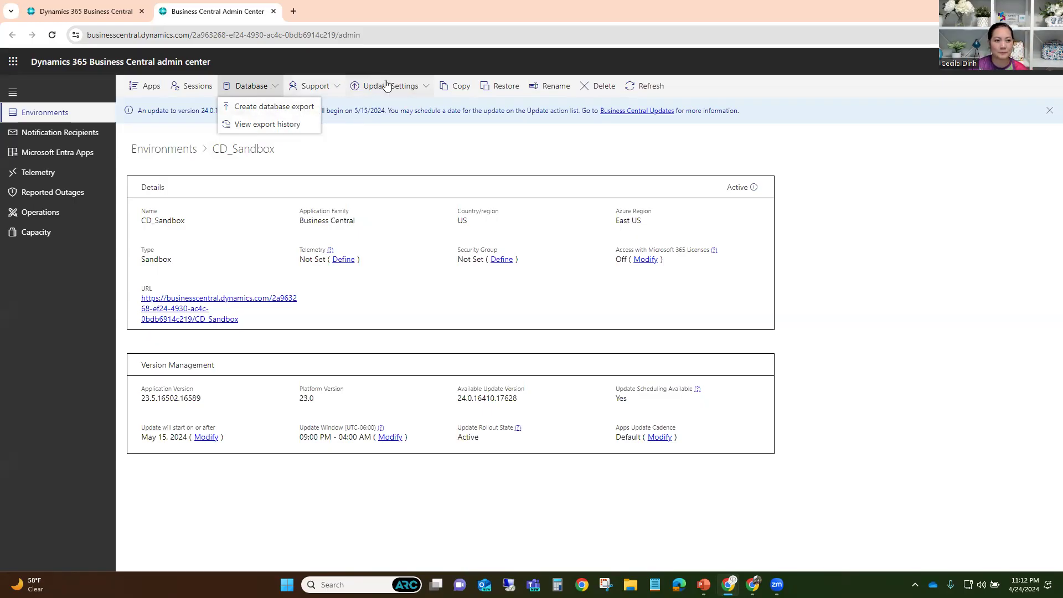
{"action": "left_click", "coordinate": [842, 176]}
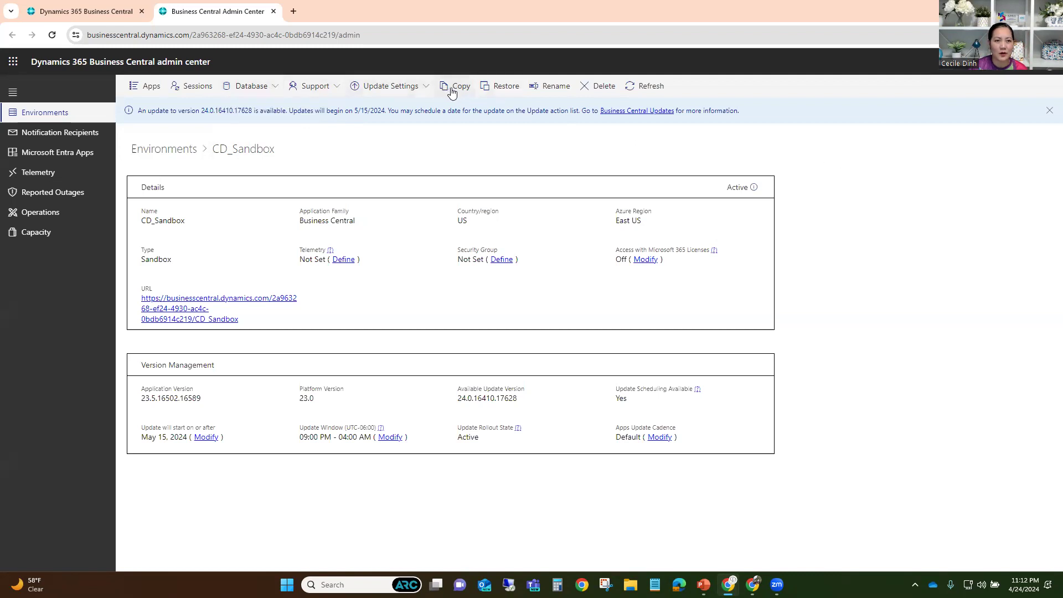
{"action": "left_click", "coordinate": [452, 90]}
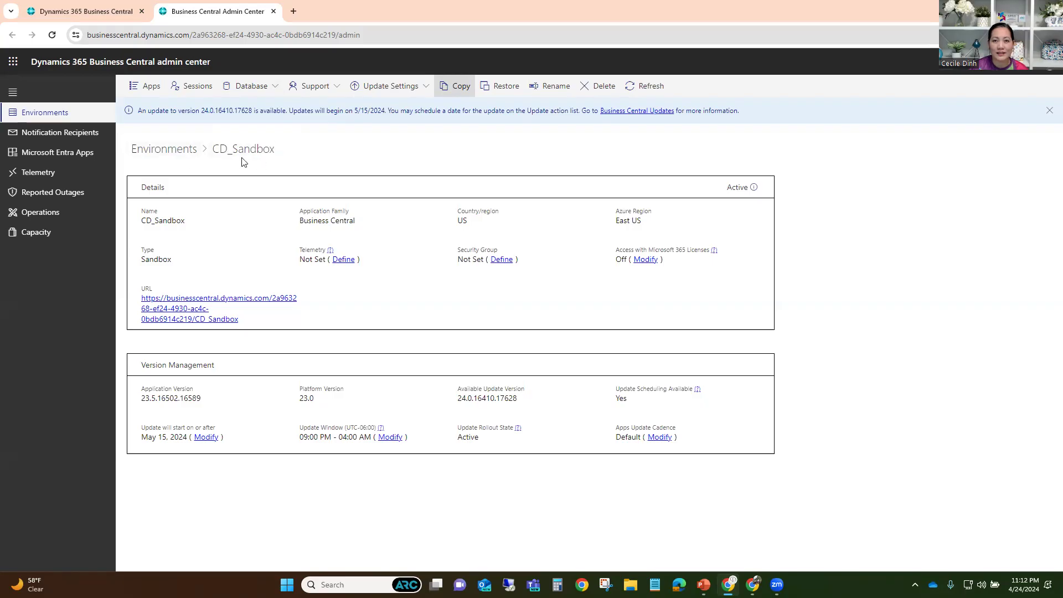
{"action": "left_click", "coordinate": [457, 88]}
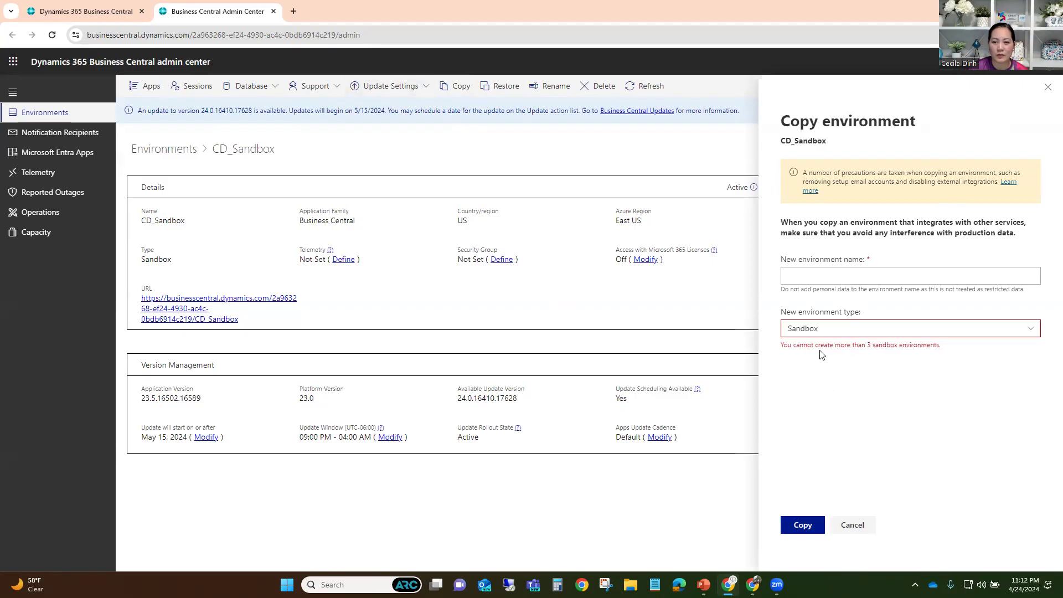
{"action": "left_click", "coordinate": [1048, 90]}
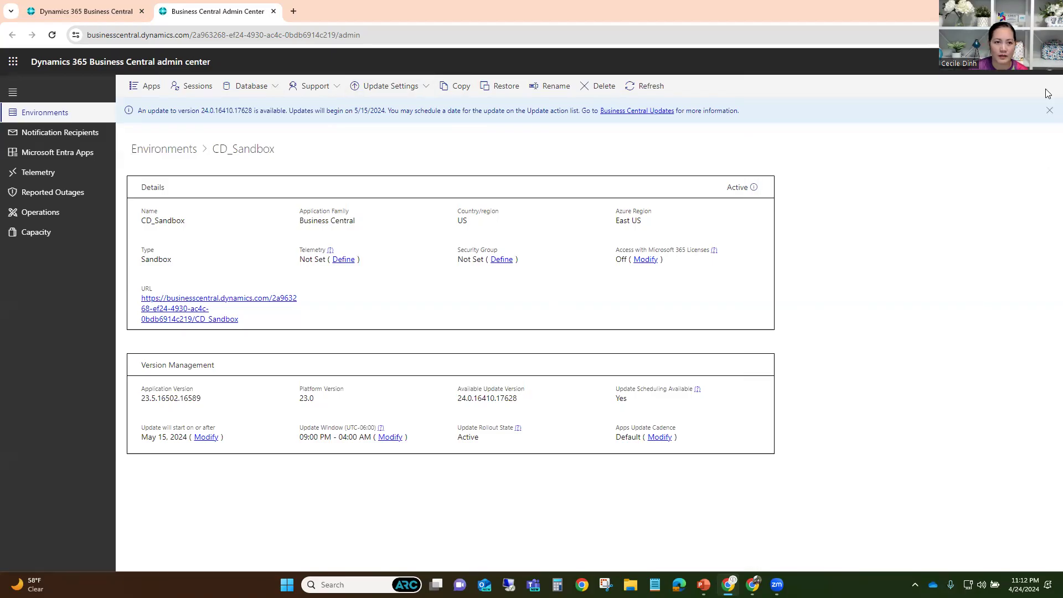
- Open the Restore environment panel for CD_Sandbox
{"action": "left_click", "coordinate": [496, 92]}
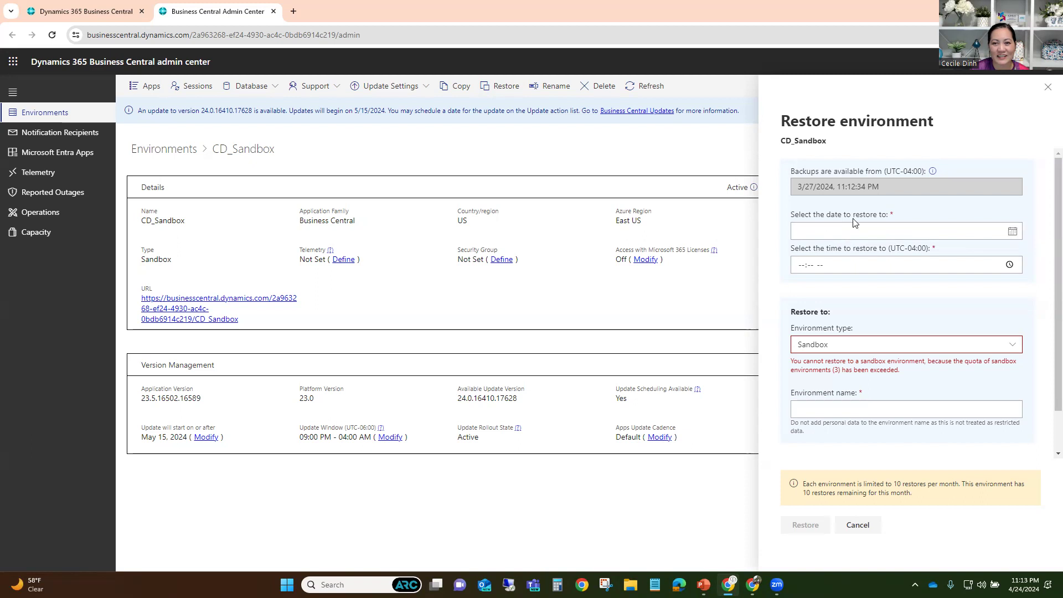
- Review the restore date, time and Sandbox target type, then close the panel without restoring
{"action": "left_click", "coordinate": [1011, 231]}
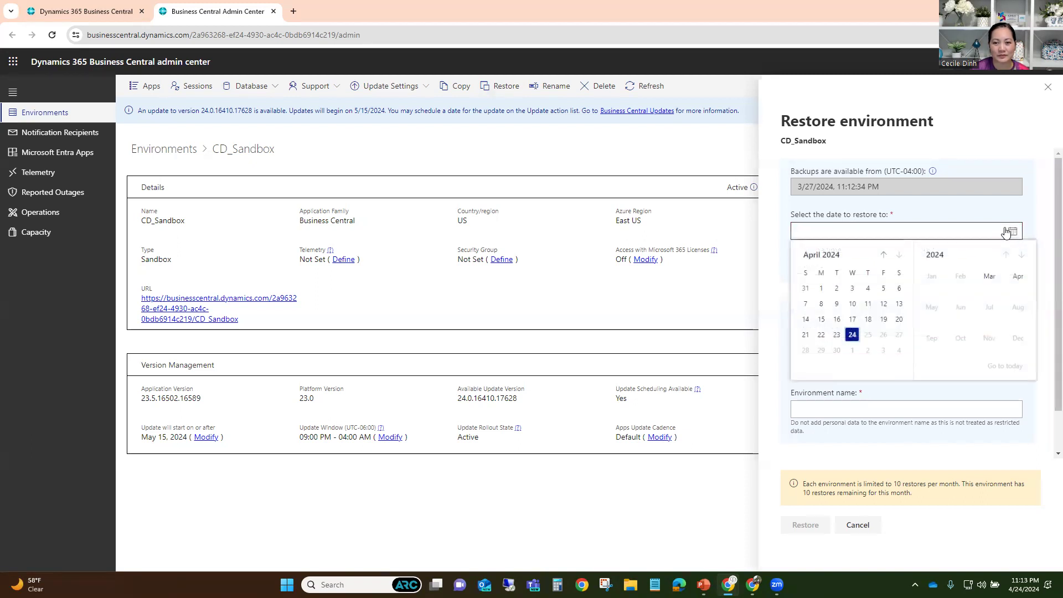
{"action": "left_click", "coordinate": [772, 222]}
{"action": "left_click", "coordinate": [920, 270]}
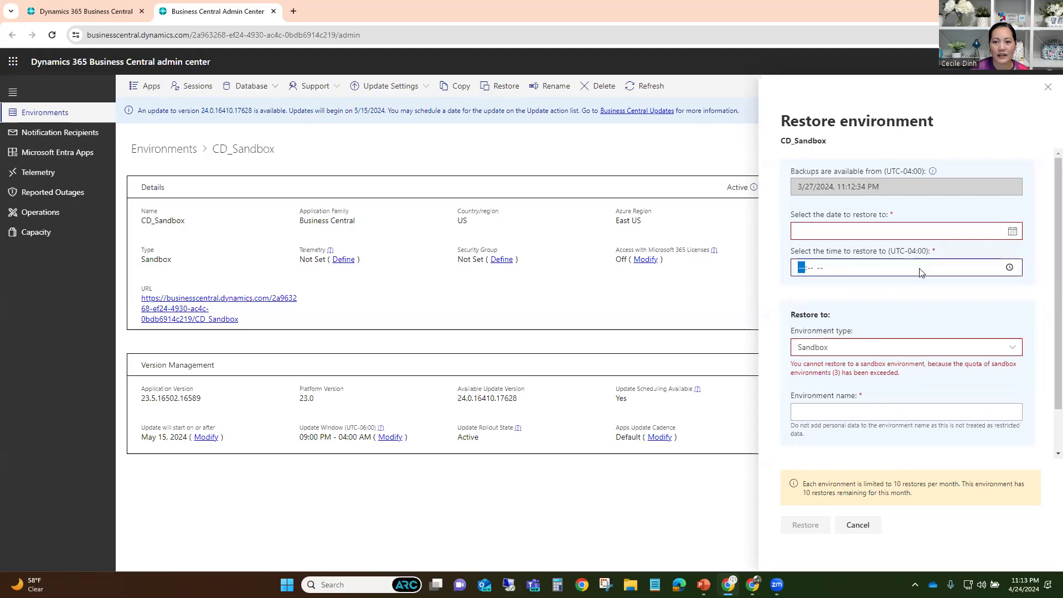
{"action": "left_click", "coordinate": [1010, 268]}
{"action": "left_click", "coordinate": [998, 303]}
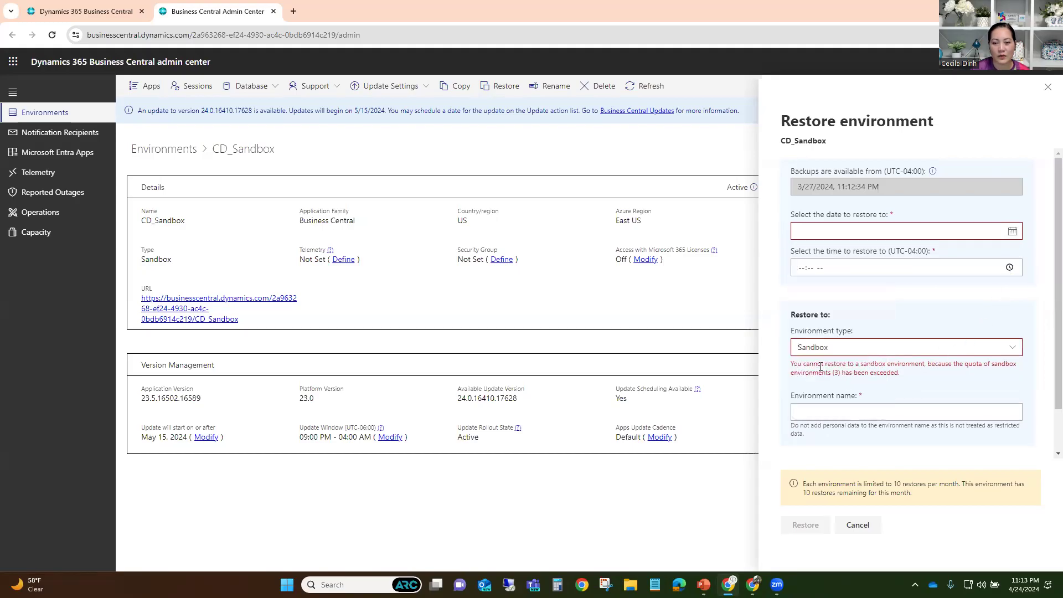
{"action": "left_click", "coordinate": [878, 353]}
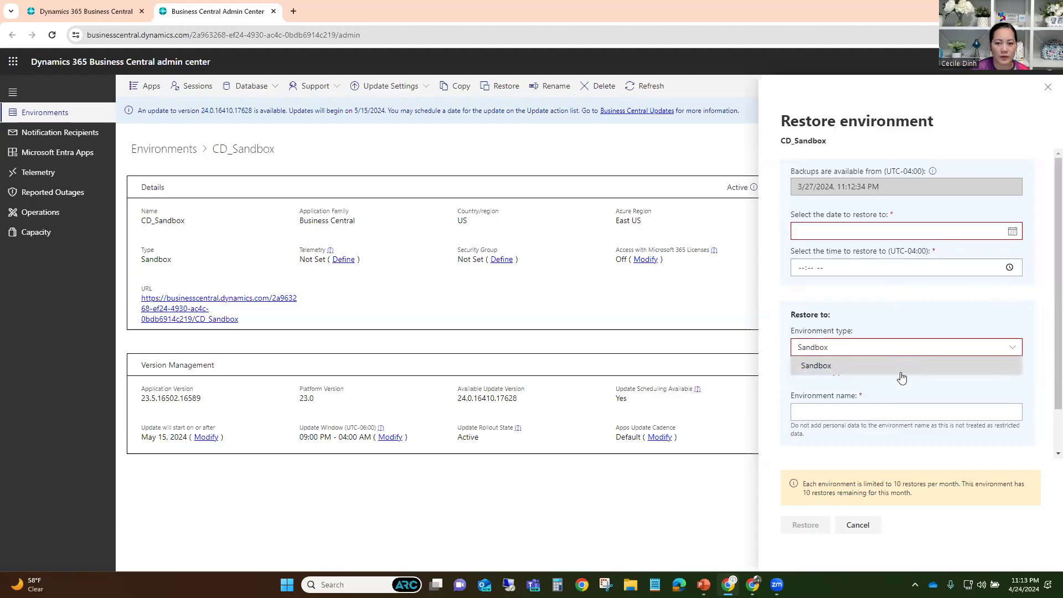
{"action": "left_click", "coordinate": [787, 390]}
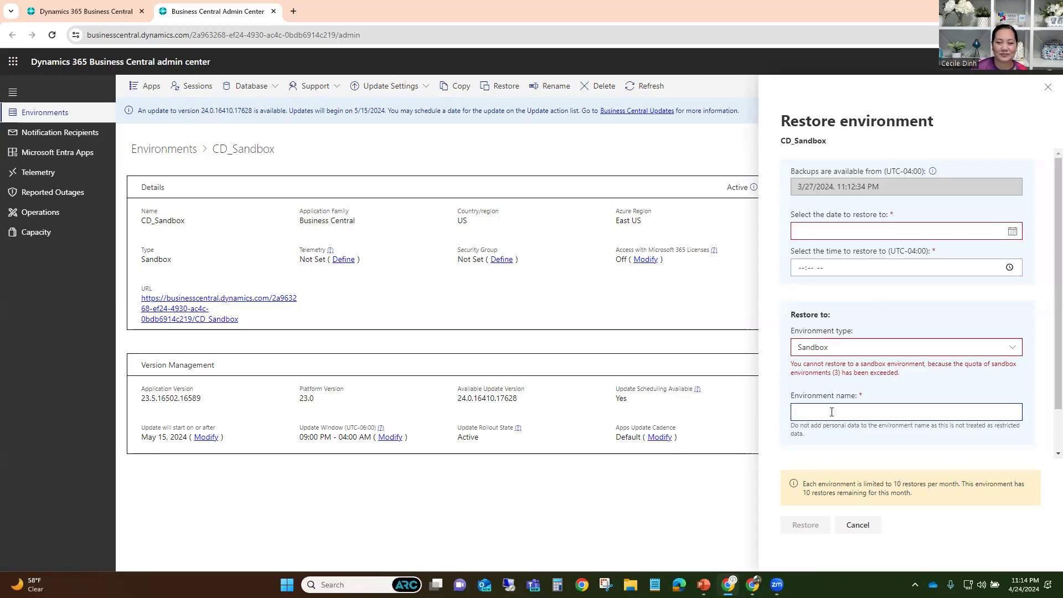
{"action": "left_click", "coordinate": [1048, 87]}
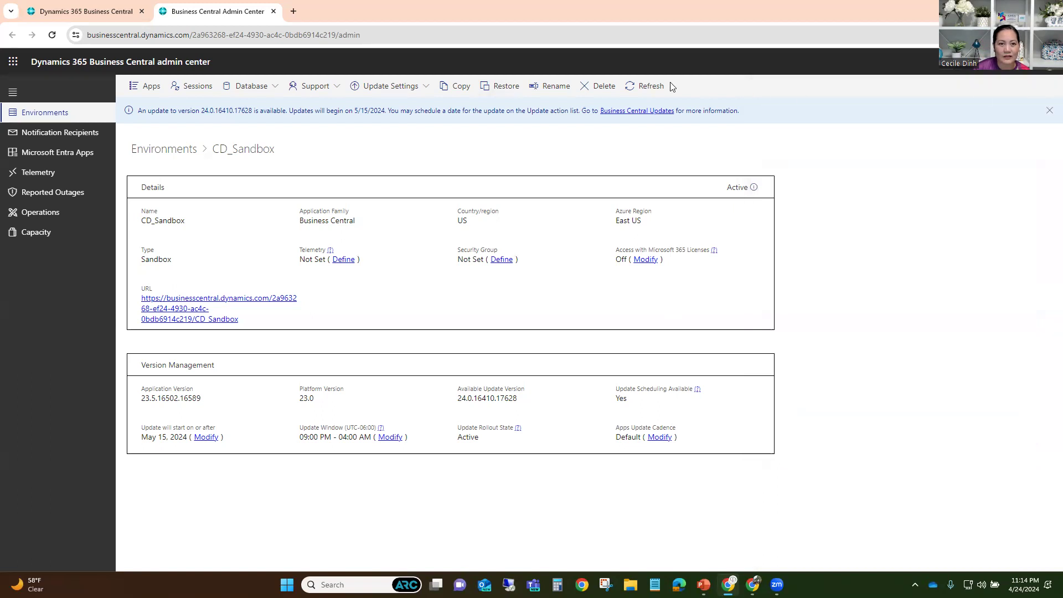
{"action": "left_click", "coordinate": [549, 91]}
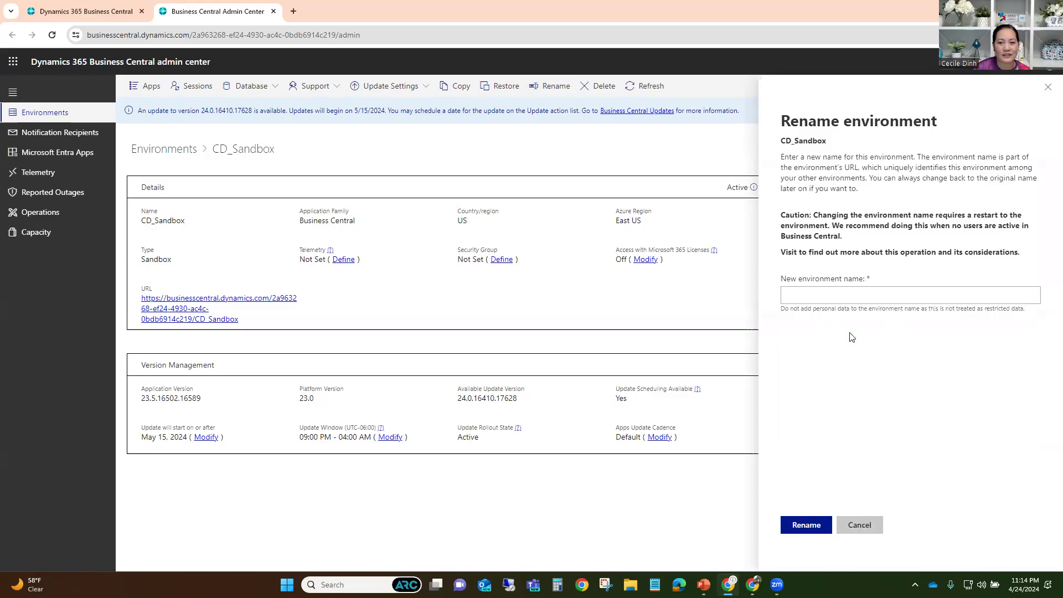
{"action": "left_click", "coordinate": [858, 526]}
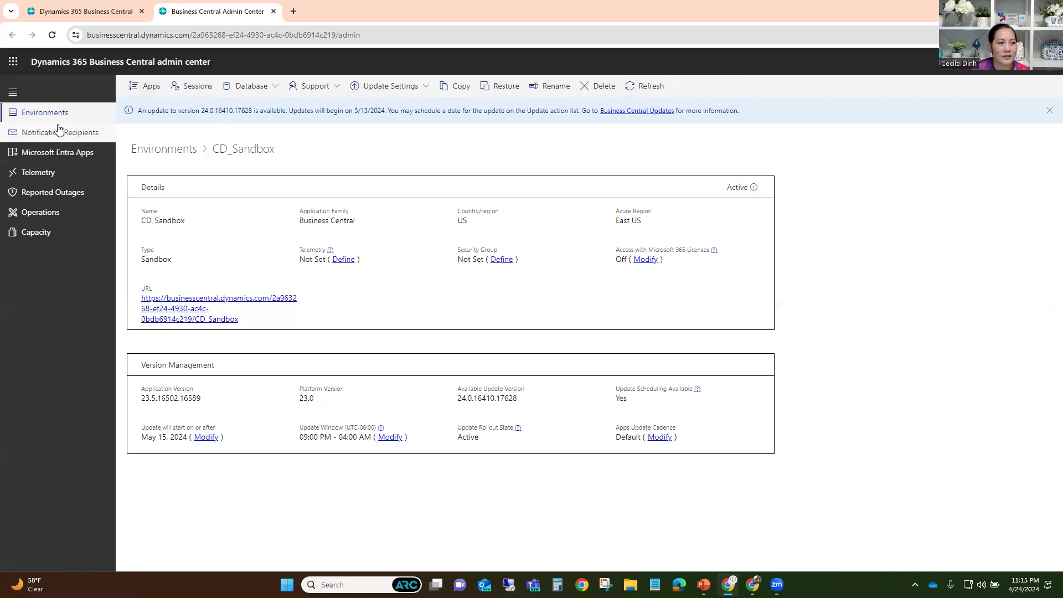
{"action": "left_click", "coordinate": [38, 234]}
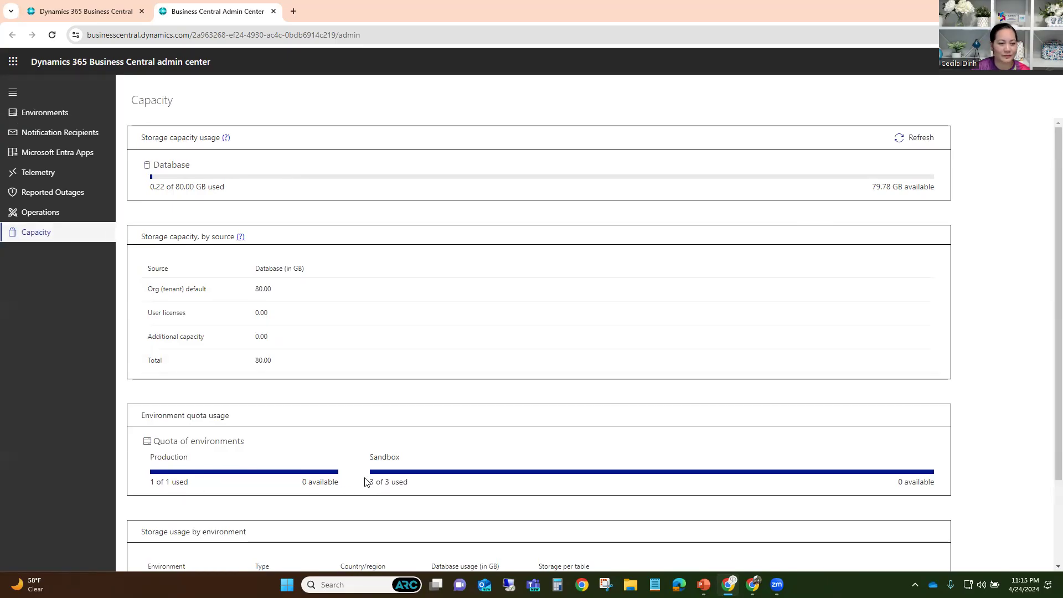
- Scroll the Capacity page down to the environment quota and per-environment storage tables
{"action": "scroll", "coordinate": [363, 480], "scroll_direction": "down", "scroll_amount": 2}
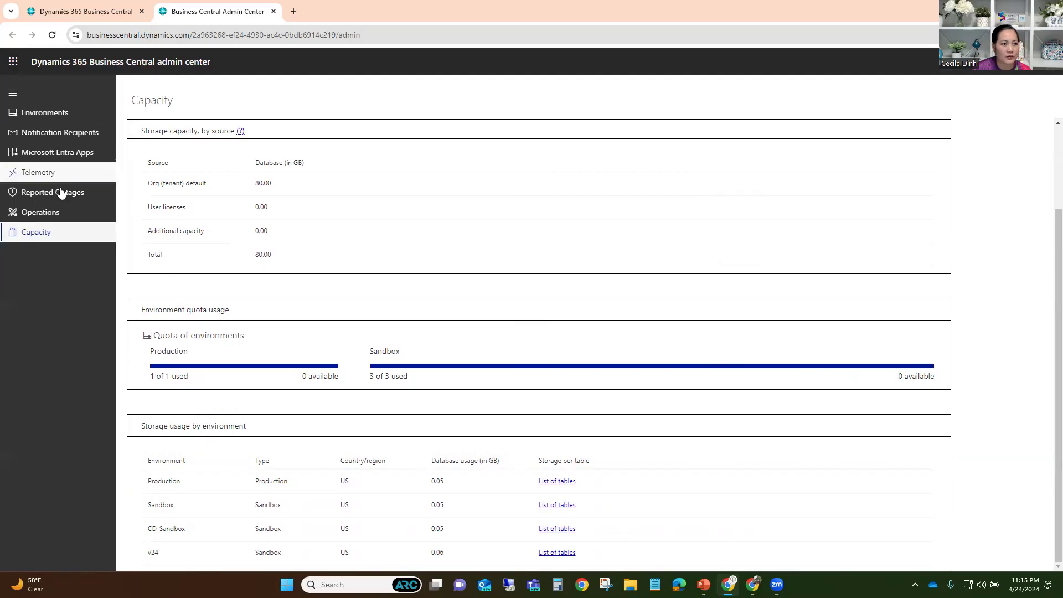
- Browse the Telemetry and Notification Recipients pages, then close the admin center tab
{"action": "left_click", "coordinate": [48, 176]}
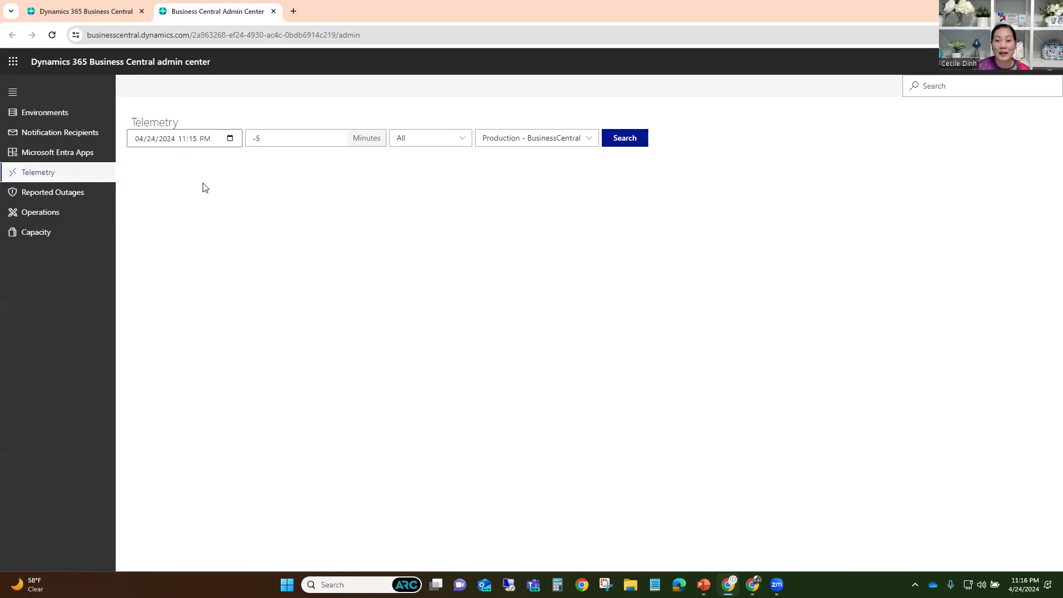
{"action": "left_click", "coordinate": [58, 132]}
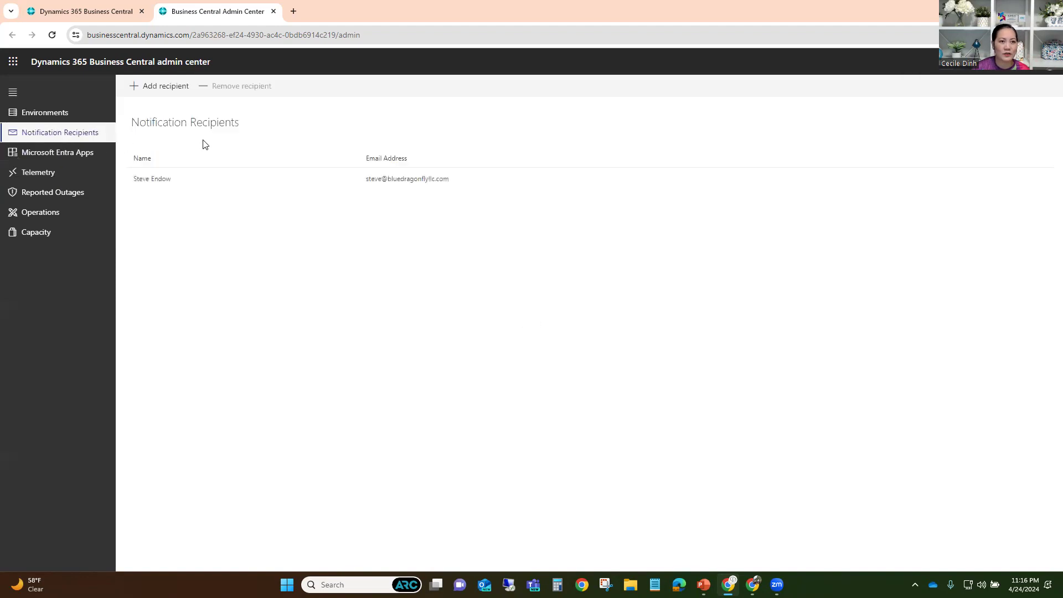
{"action": "left_click", "coordinate": [62, 174]}
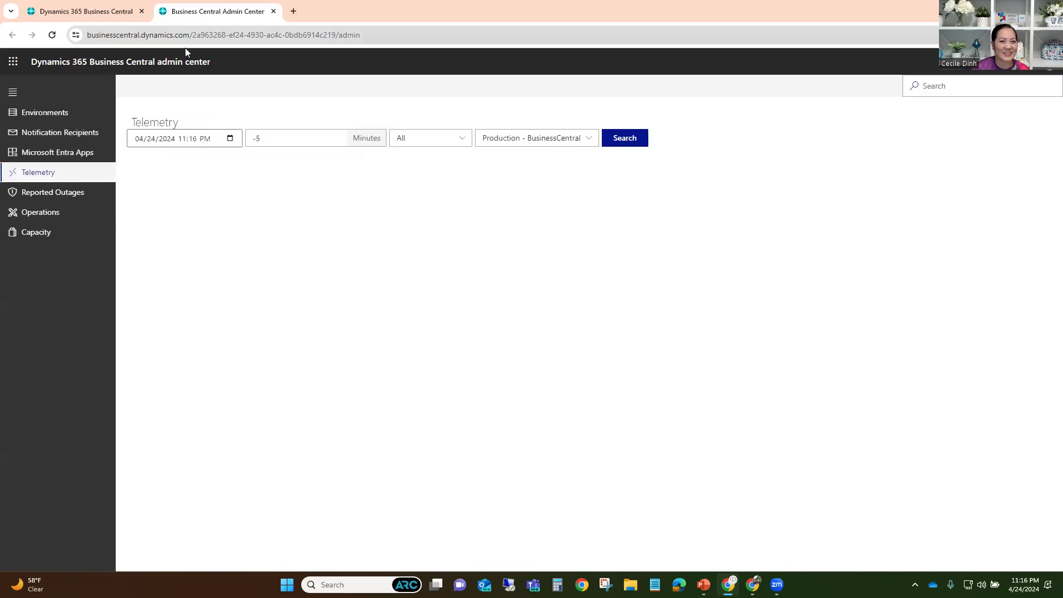
{"action": "left_click", "coordinate": [274, 11]}
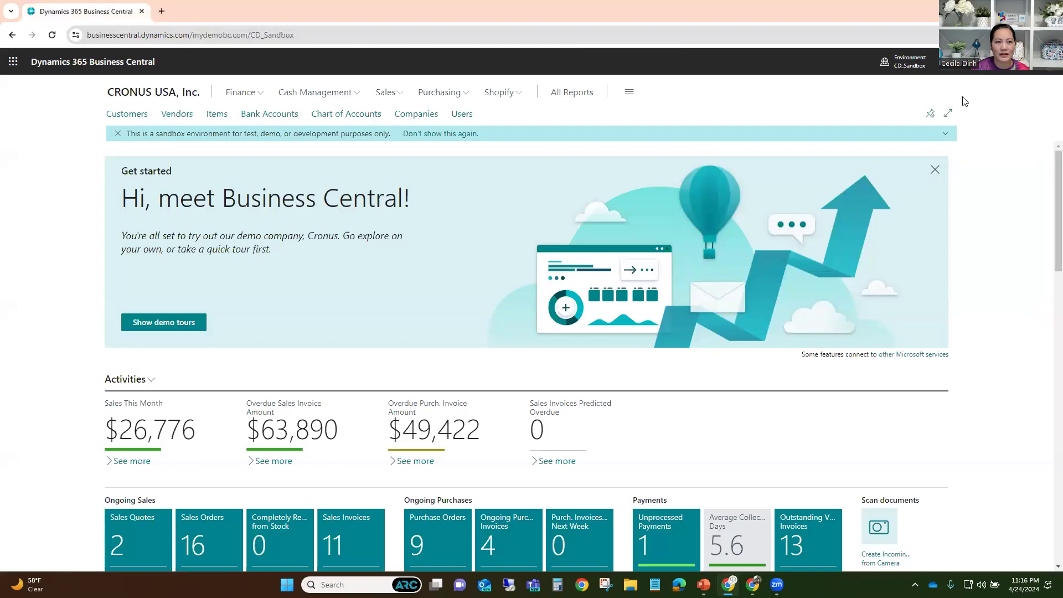
- Search 'companies' with Tell Me and open the Companies list
{"action": "left_click", "coordinate": [945, 65]}
{"action": "type", "text": "companies"}
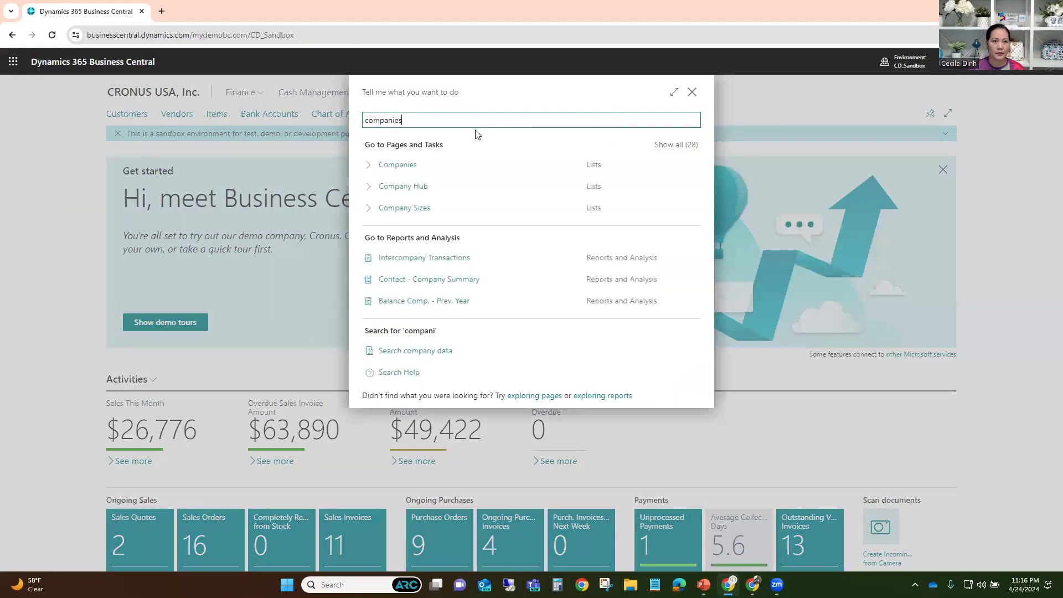
{"action": "left_click", "coordinate": [410, 173]}
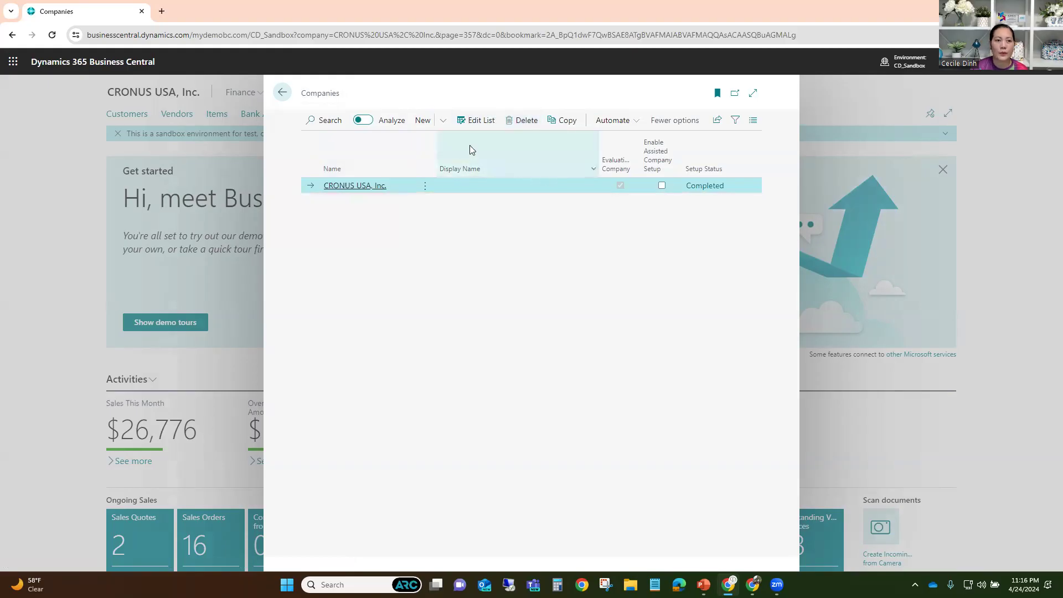
- Launch the Create New Company wizard, name the company 'DUG Webinar', and open the data options
{"action": "left_click", "coordinate": [443, 121]}
{"action": "left_click", "coordinate": [443, 163]}
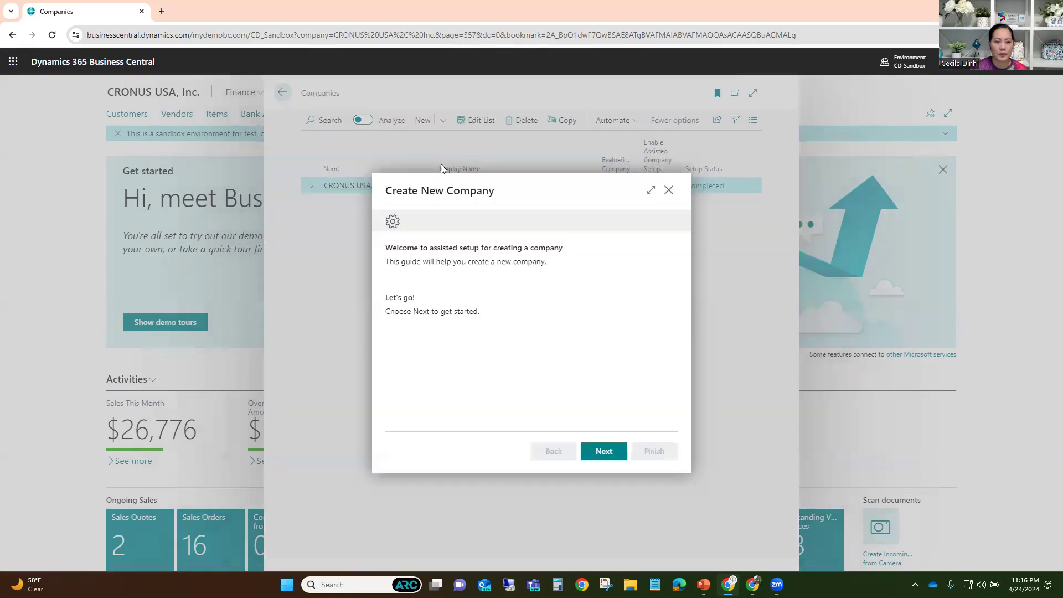
{"action": "left_click", "coordinate": [599, 452]}
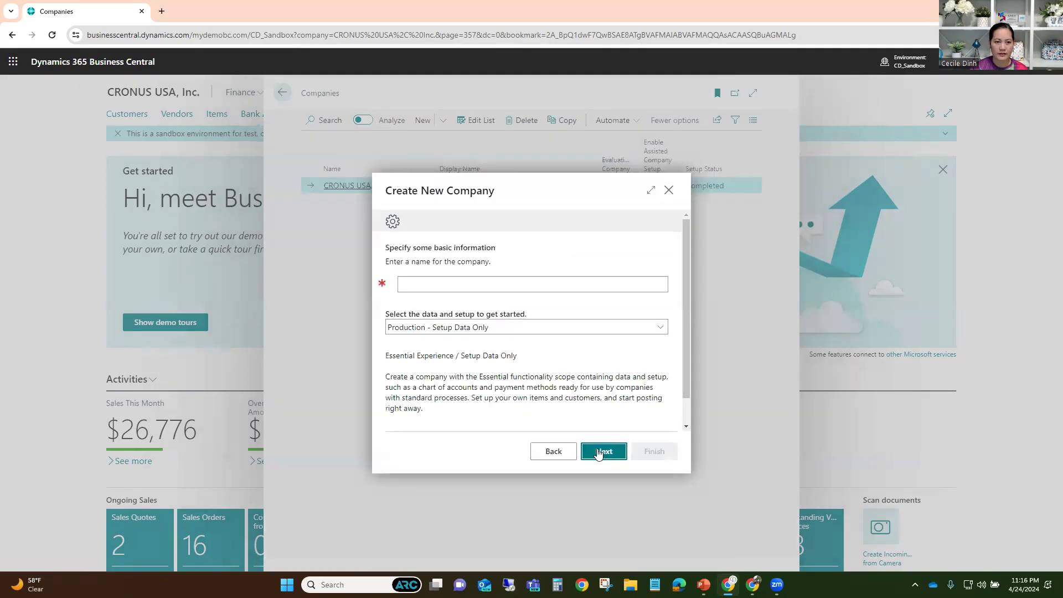
{"action": "left_click", "coordinate": [504, 278]}
{"action": "type", "text": "DUG We"}
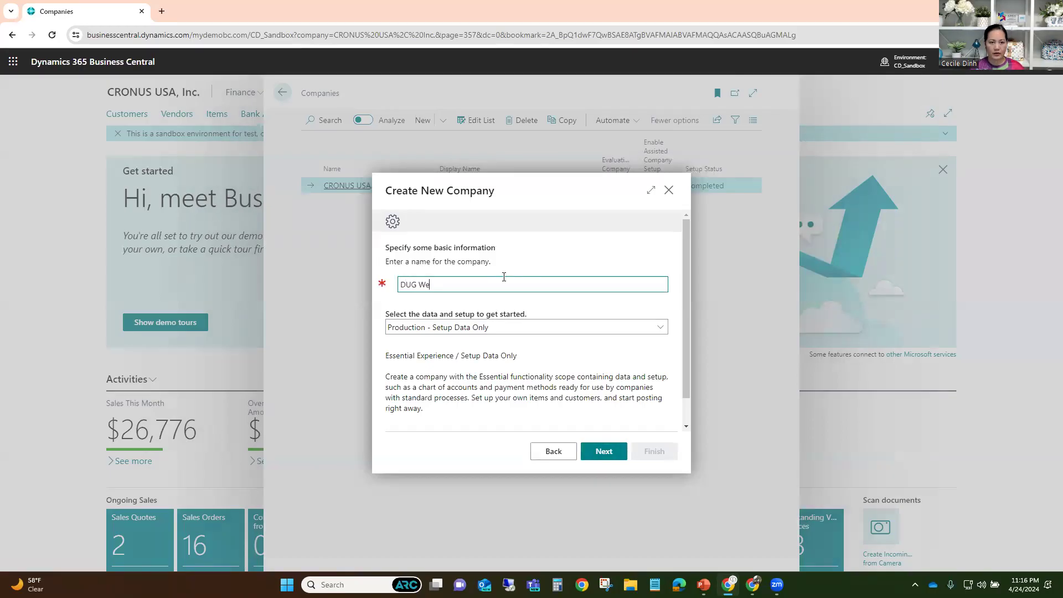
{"action": "type", "text": "binar"}
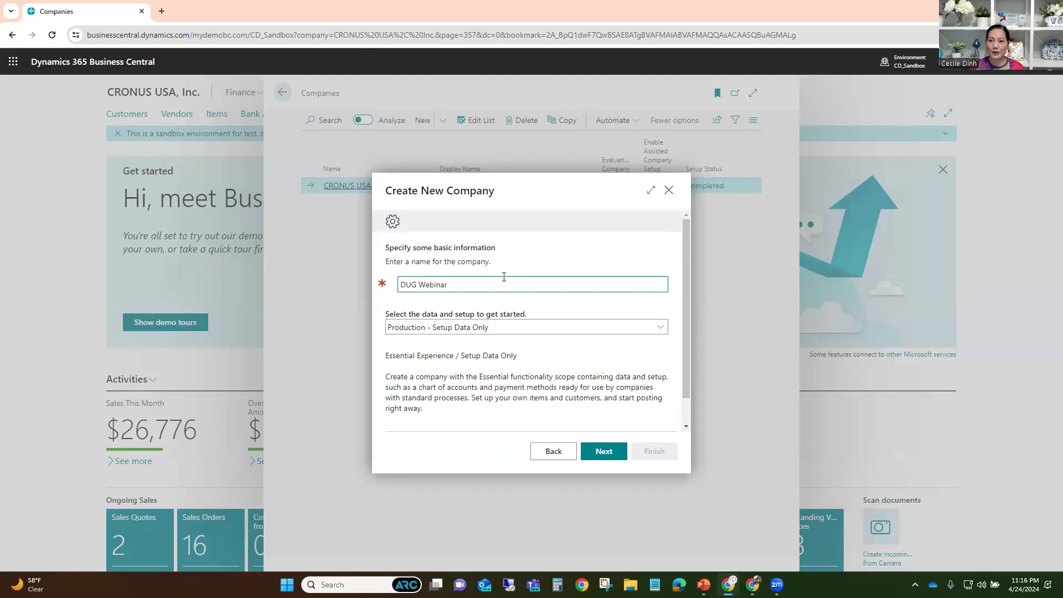
{"action": "left_click", "coordinate": [496, 327]}
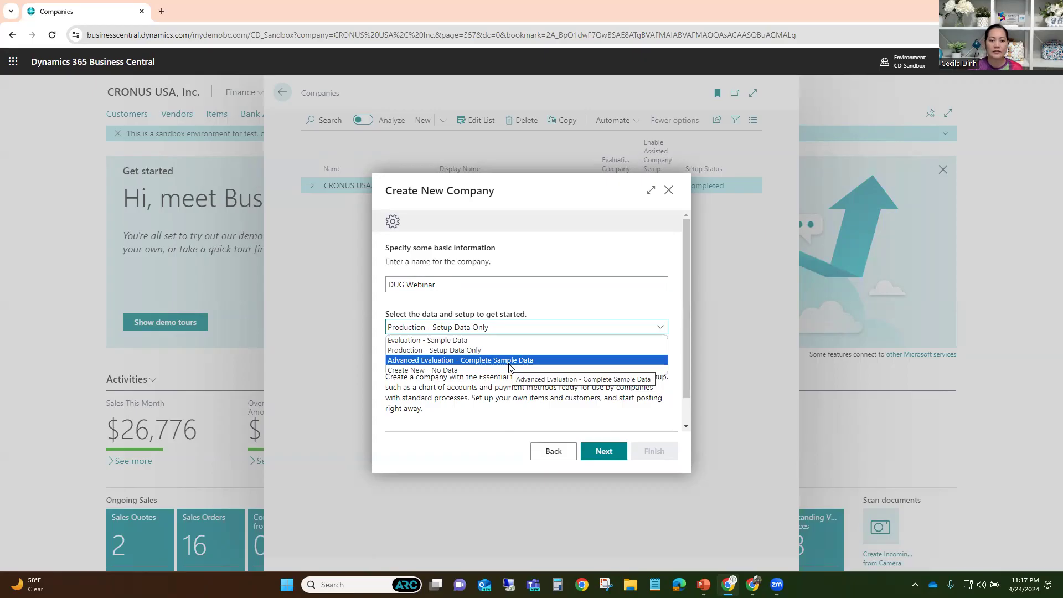
- Choose 'Create New - No Data' for DUG Webinar and finish the wizard
{"action": "left_click", "coordinate": [415, 370]}
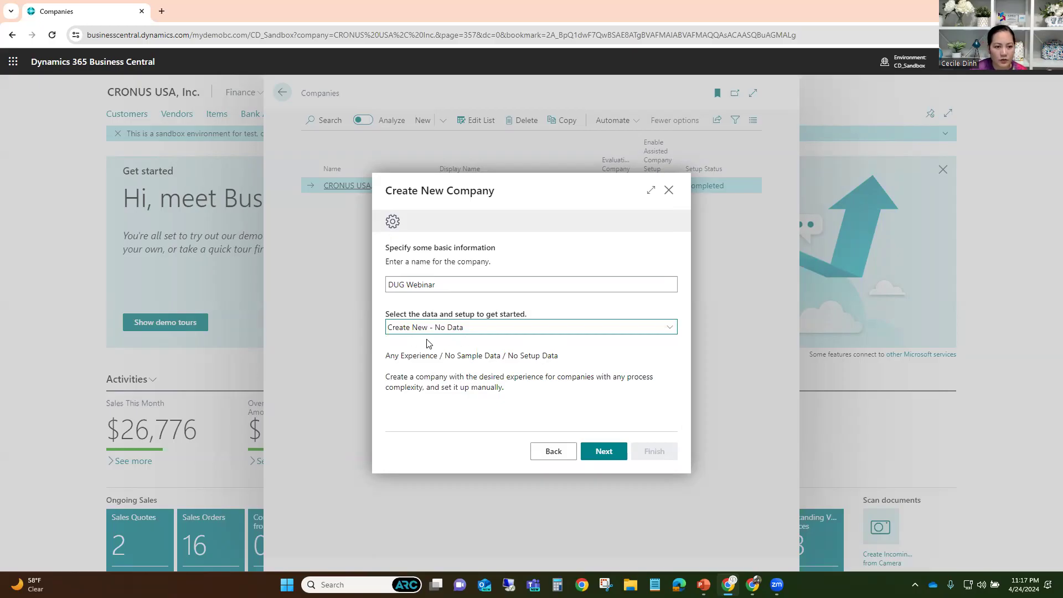
{"action": "left_click", "coordinate": [608, 454]}
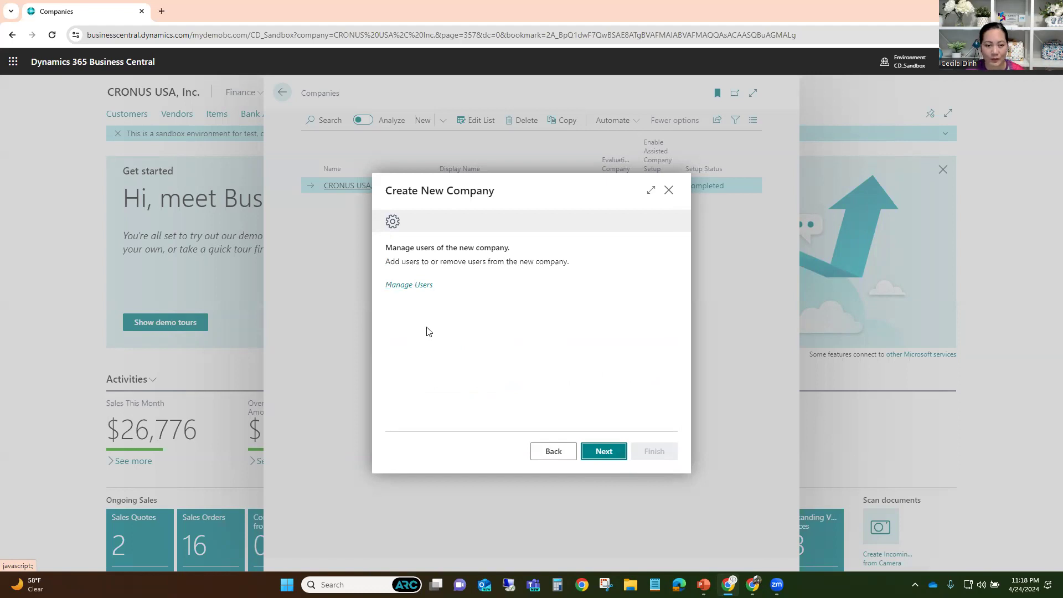
{"action": "left_click", "coordinate": [595, 454]}
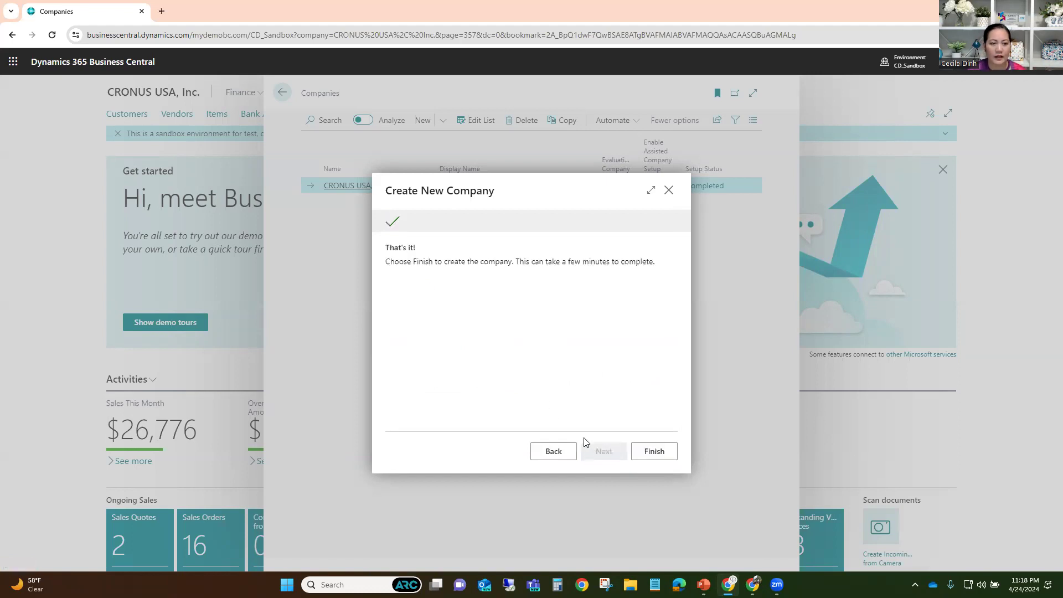
{"action": "left_click", "coordinate": [656, 453]}
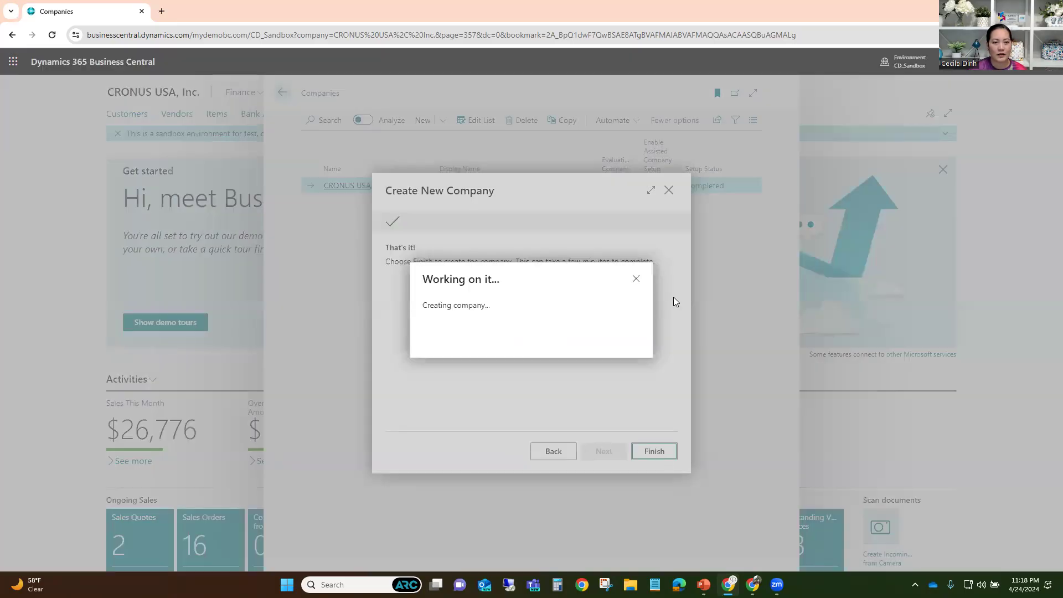
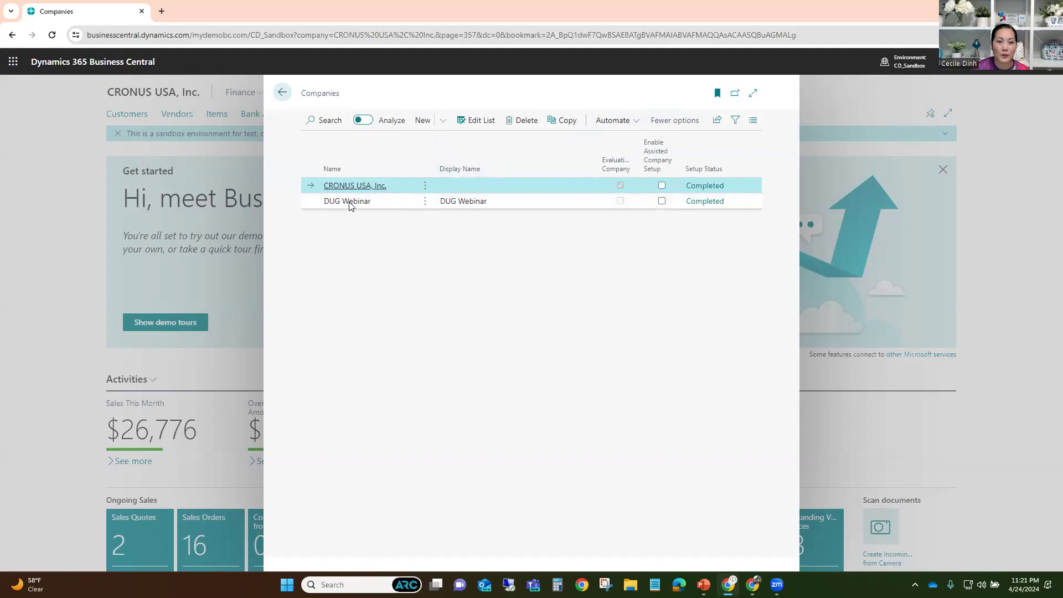
- Change the DUG Webinar company's display name to 'DUG Webinar TEST' in the editable company list
{"action": "left_click", "coordinate": [350, 206]}
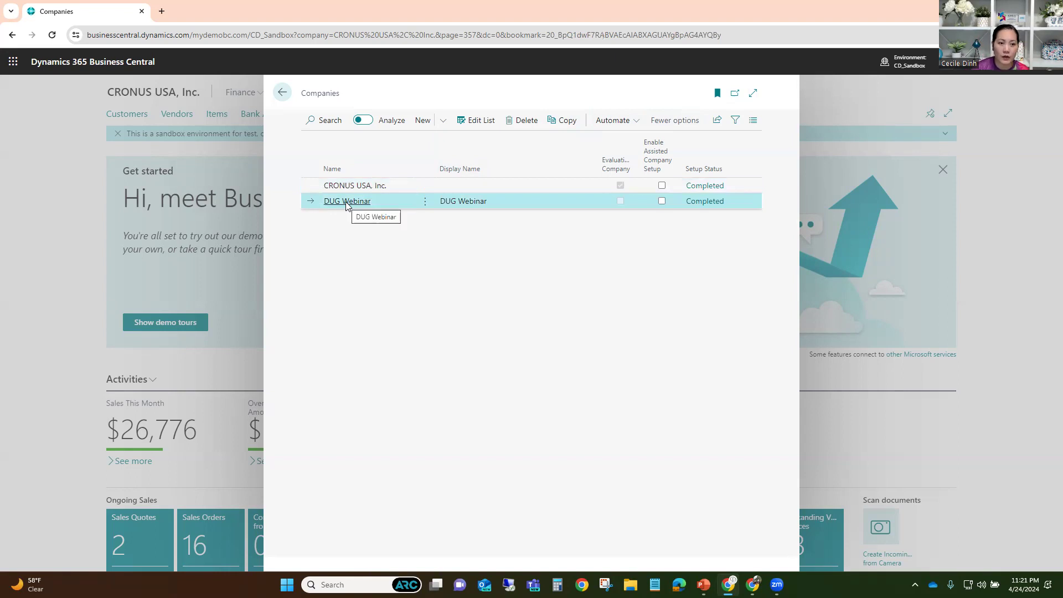
{"action": "left_click", "coordinate": [483, 124]}
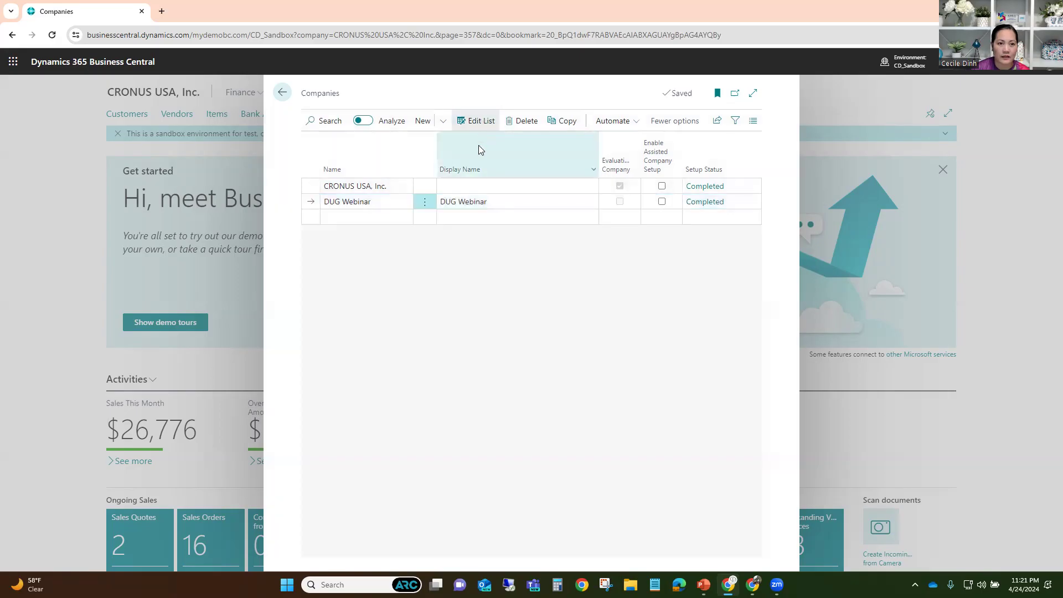
{"action": "left_click", "coordinate": [498, 202]}
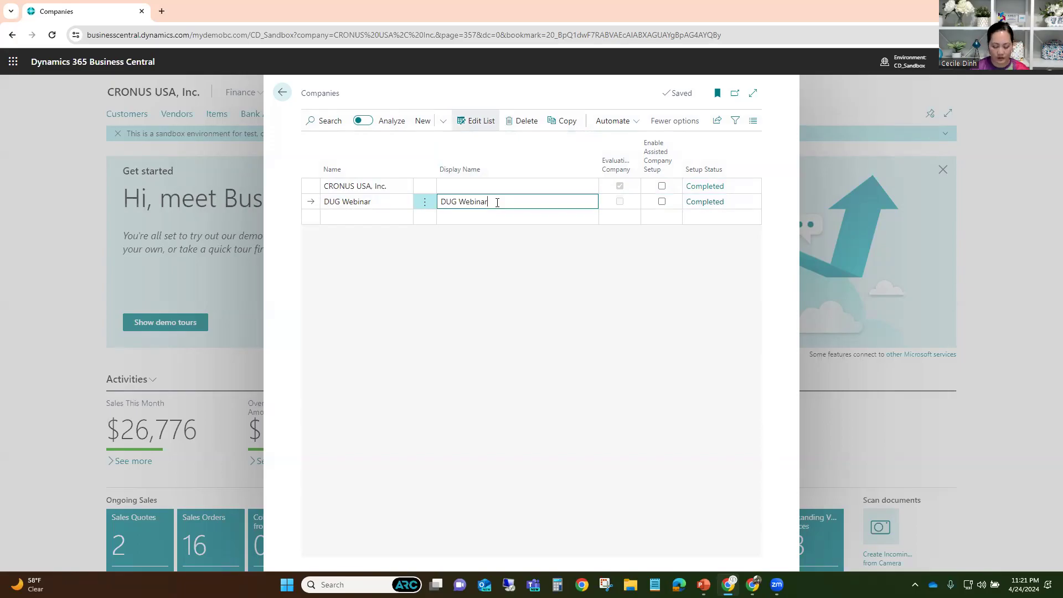
{"action": "type", "text": "TEST"}
{"action": "key", "text": "Tab"}
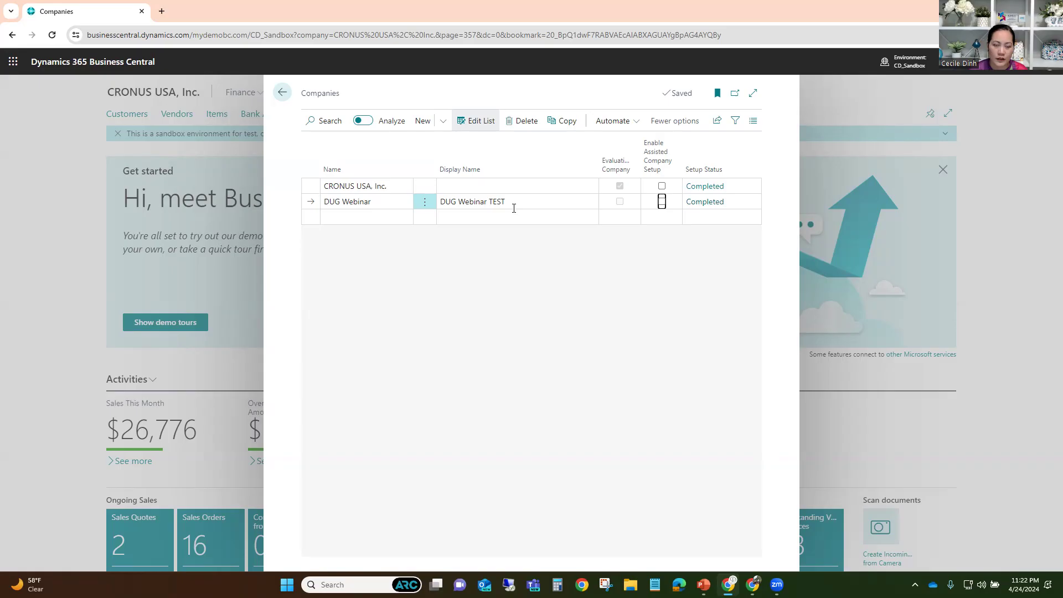
{"action": "left_click", "coordinate": [372, 203]}
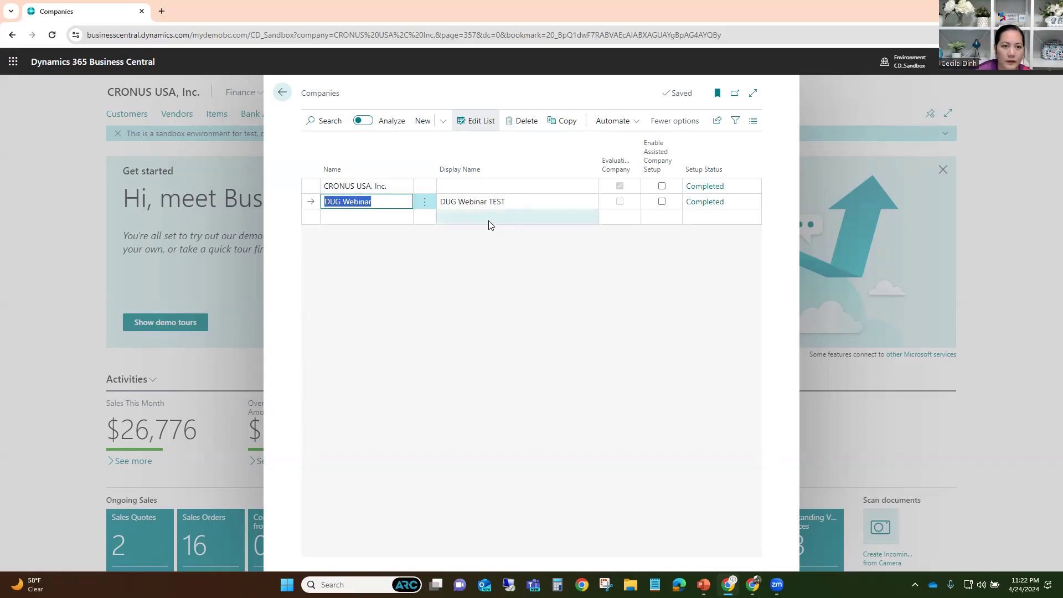
{"action": "left_click", "coordinate": [482, 241]}
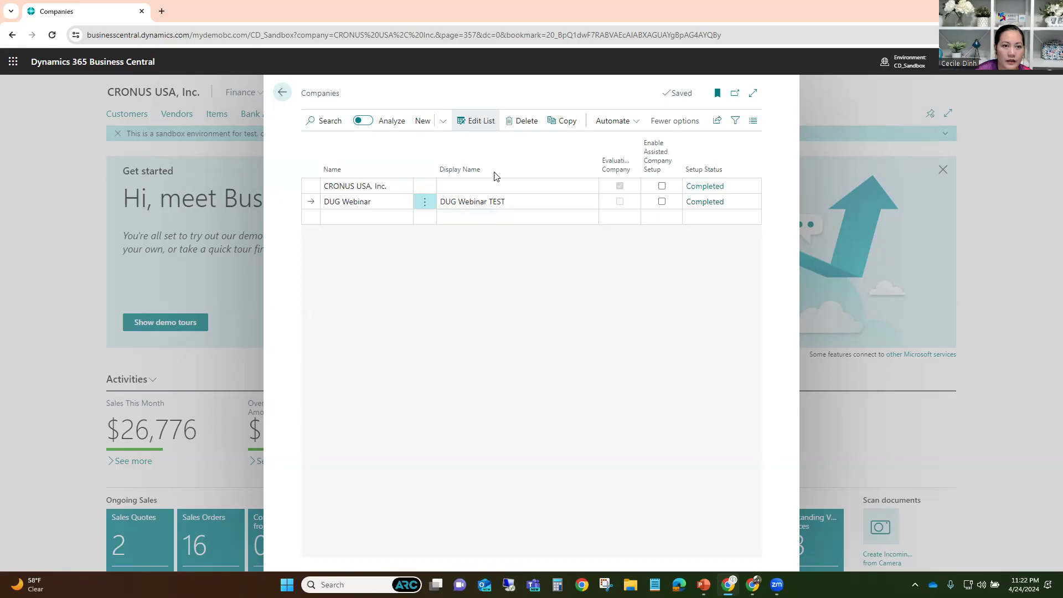
{"action": "left_click", "coordinate": [565, 123]}
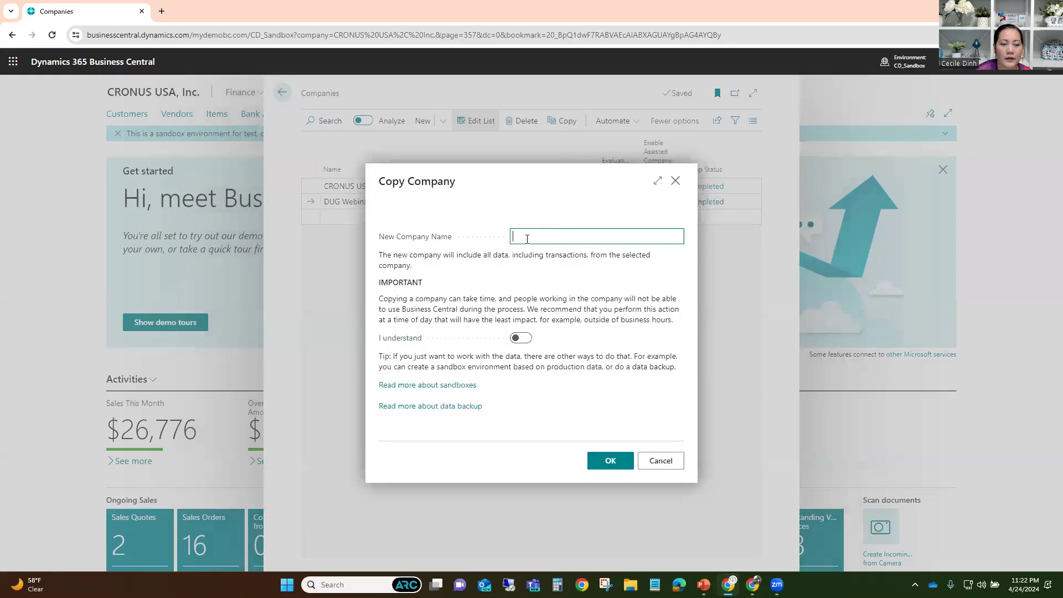
{"action": "double_click", "coordinate": [556, 221]}
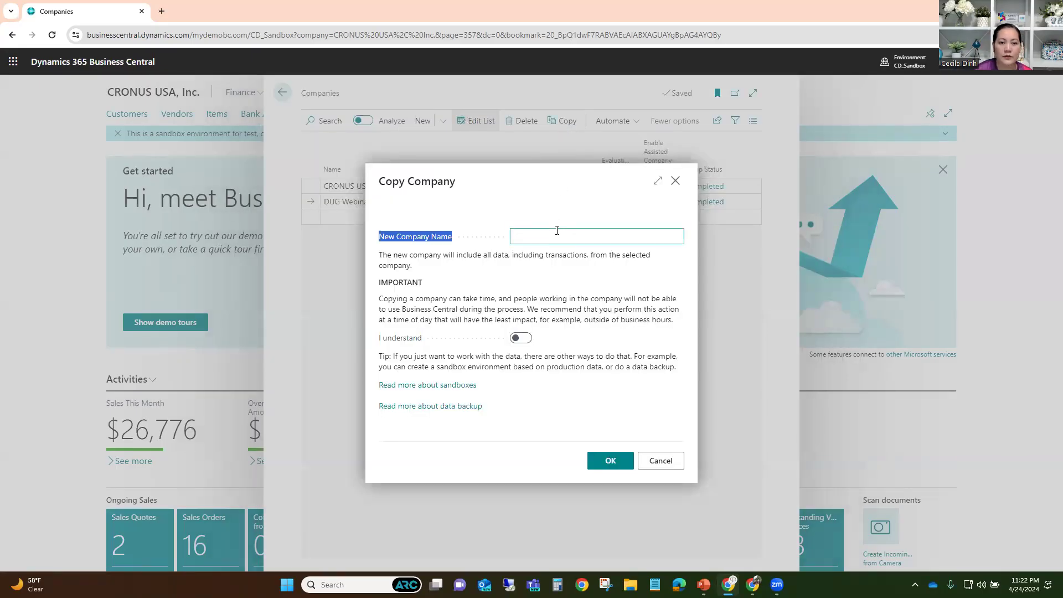
{"action": "left_click", "coordinate": [556, 232]}
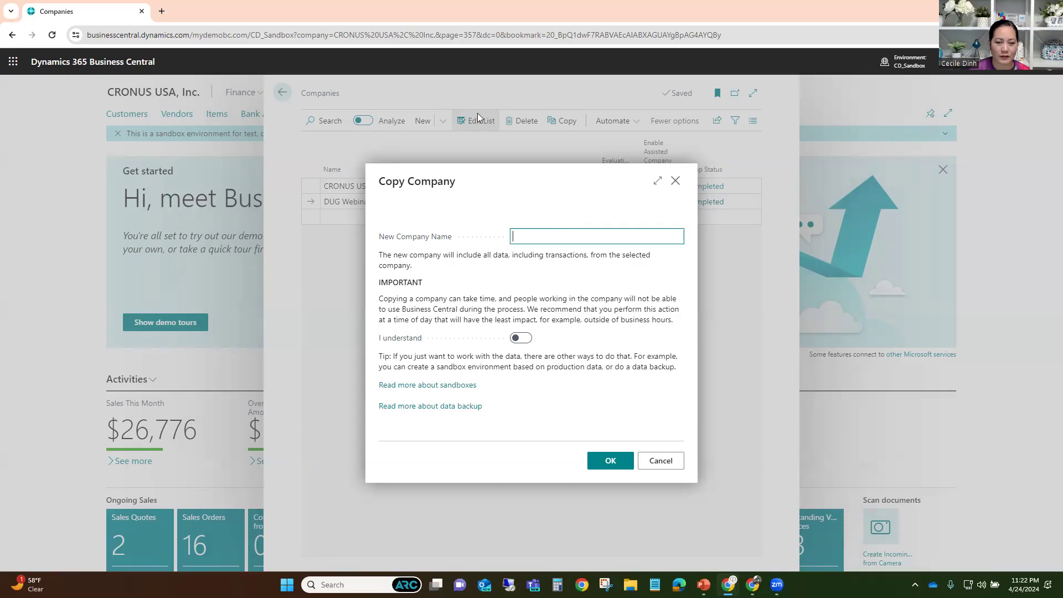
{"action": "left_click", "coordinate": [652, 462]}
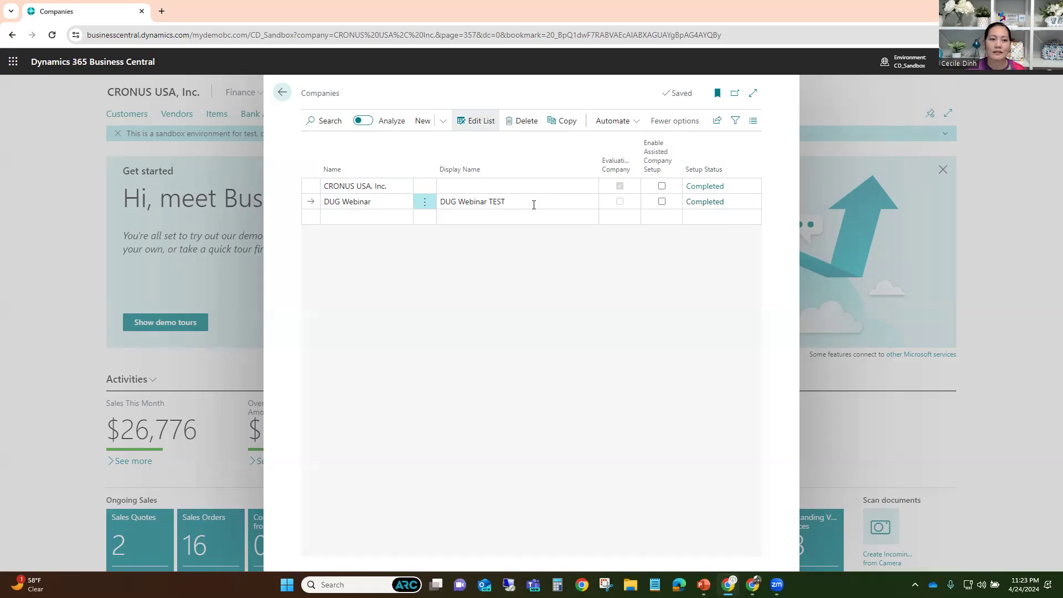
{"action": "left_click", "coordinate": [568, 121]}
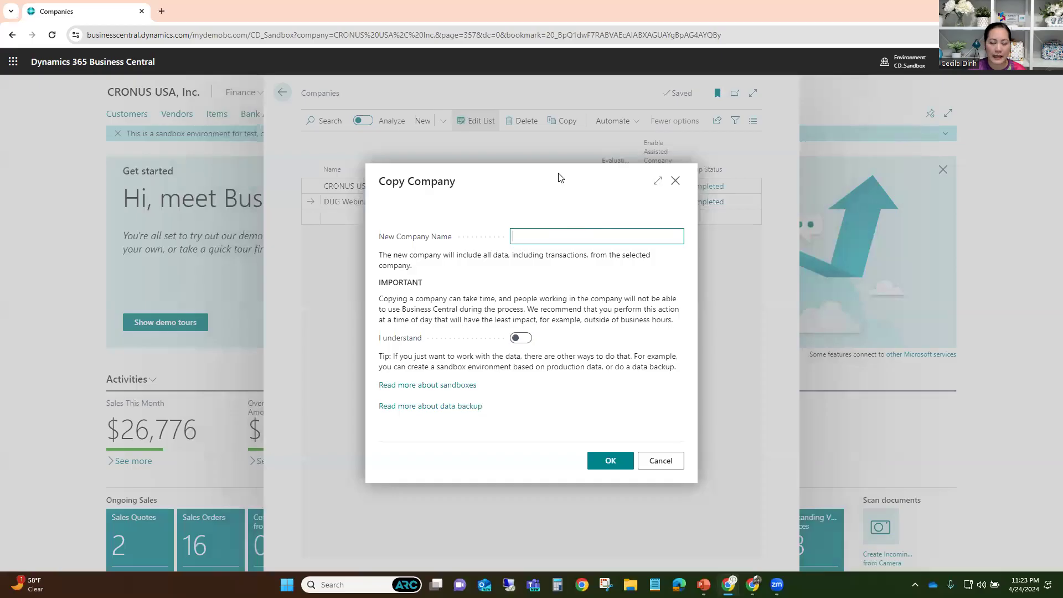
{"action": "left_click_drag", "start_coordinate": [561, 179], "coordinate": [581, 260]}
{"action": "left_click", "coordinate": [571, 237]}
{"action": "type", "text": "UAT"}
{"action": "key", "text": "BackSpace"}
{"action": "key", "text": "BackSpace"}
{"action": "key", "text": "BackSpace"}
{"action": "type", "text": "DUG UAT"}
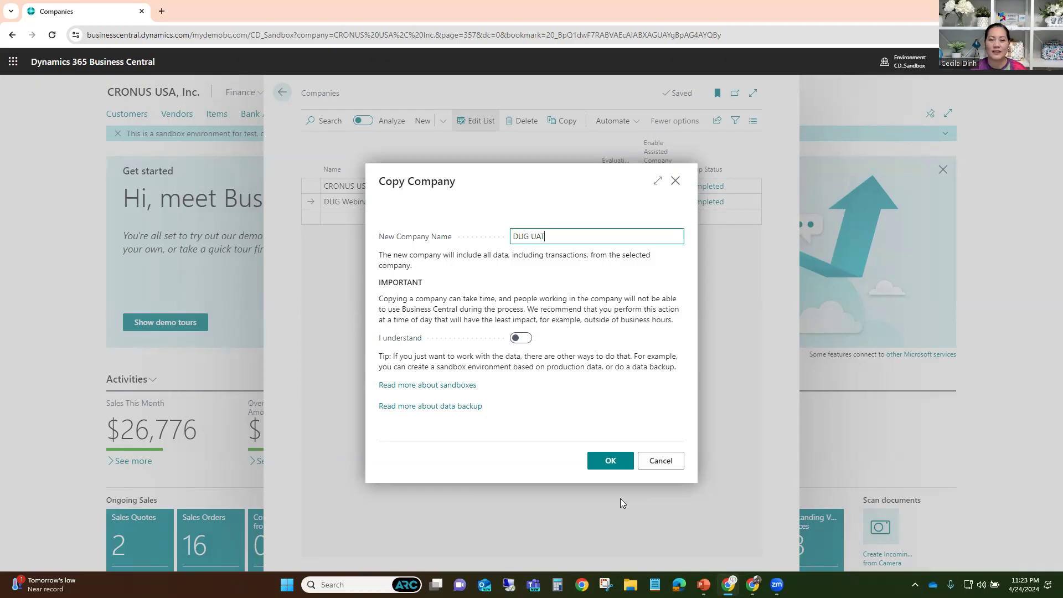
{"action": "left_click", "coordinate": [660, 466]}
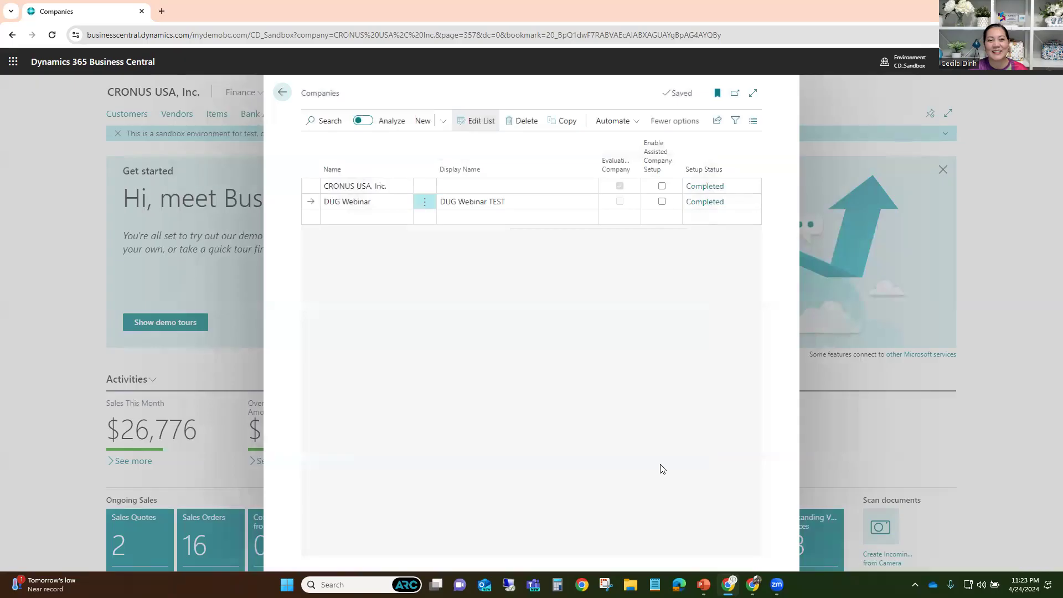
- Replace TEST with PROD so the display name reads 'DUG Webinar PROD'
{"action": "left_click", "coordinate": [511, 202]}
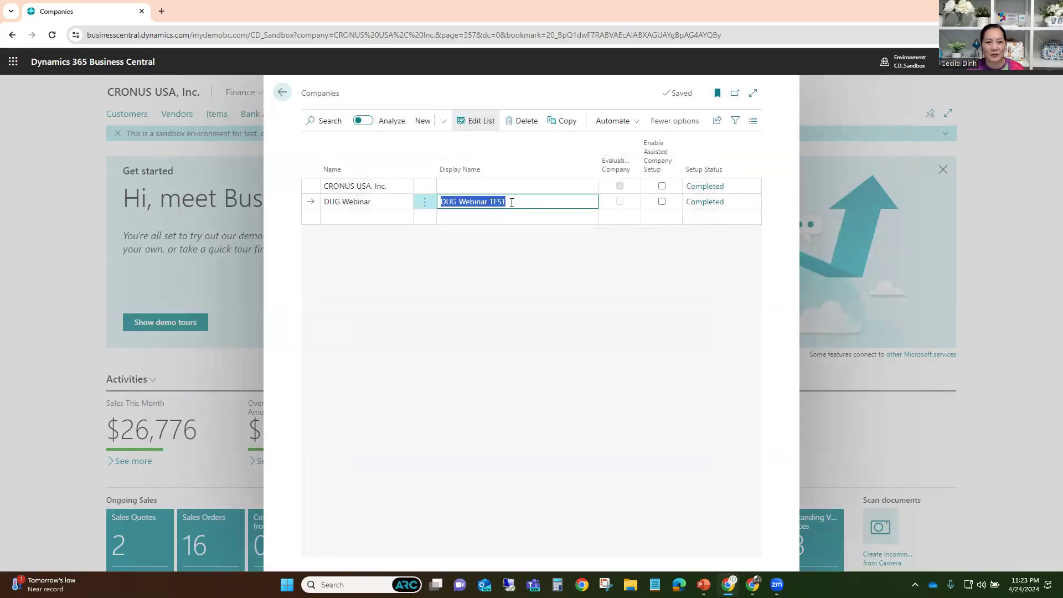
{"action": "left_click", "coordinate": [520, 202]}
{"action": "key", "text": "BackSpace"}
{"action": "key", "text": "BackSpace"}
{"action": "key", "text": "BackSpace"}
{"action": "key", "text": "BackSpace"}
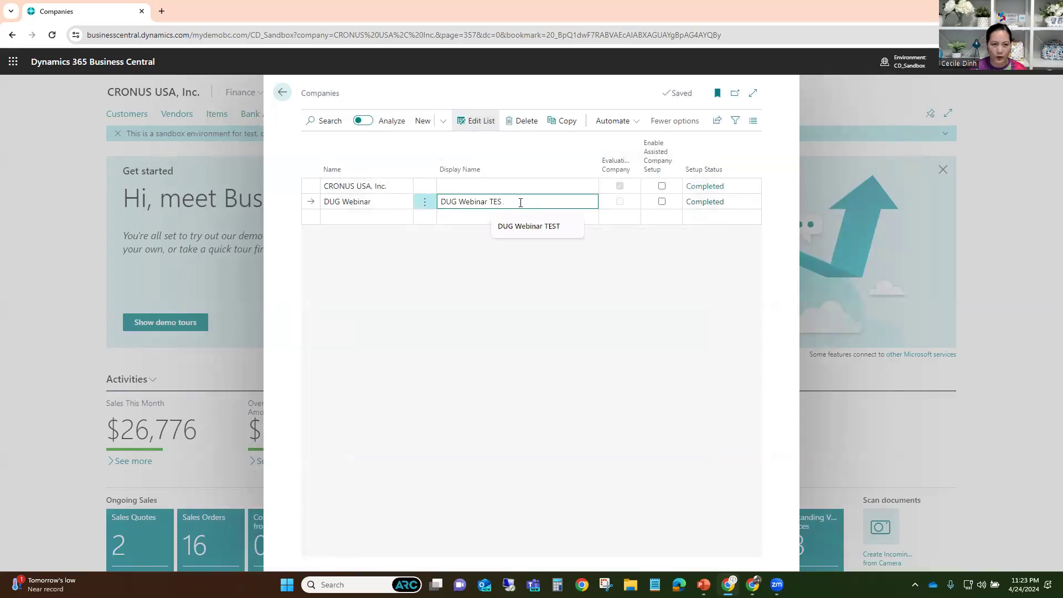
{"action": "type", "text": "PROD"}
{"action": "key", "text": "Tab"}
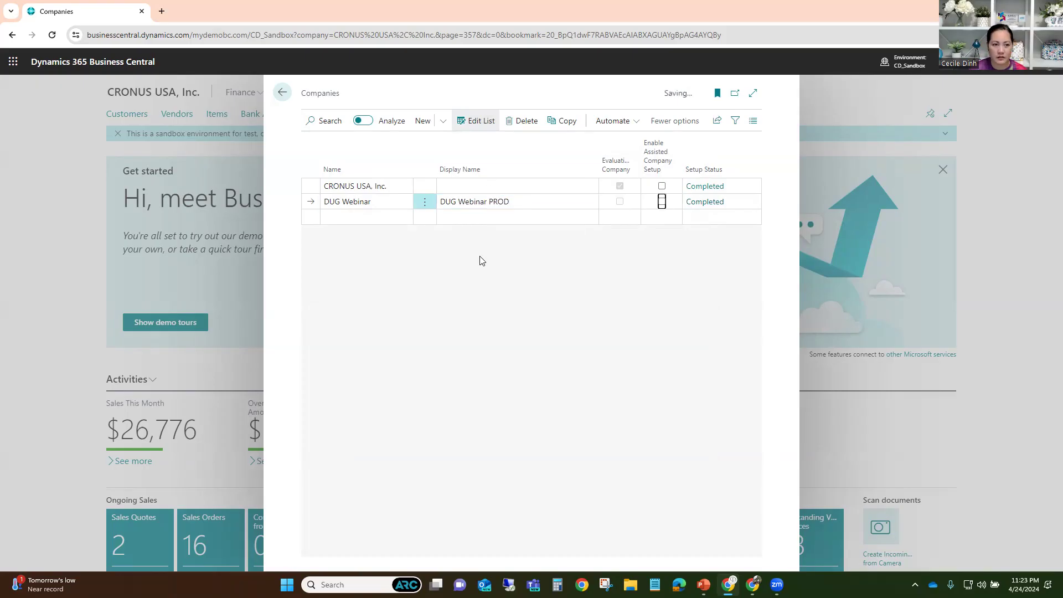
- Start a Copy Company as 'DUG UAT', acknowledge the warning, then close the dialog
{"action": "left_click", "coordinate": [567, 121]}
{"action": "type", "text": "DUB "}
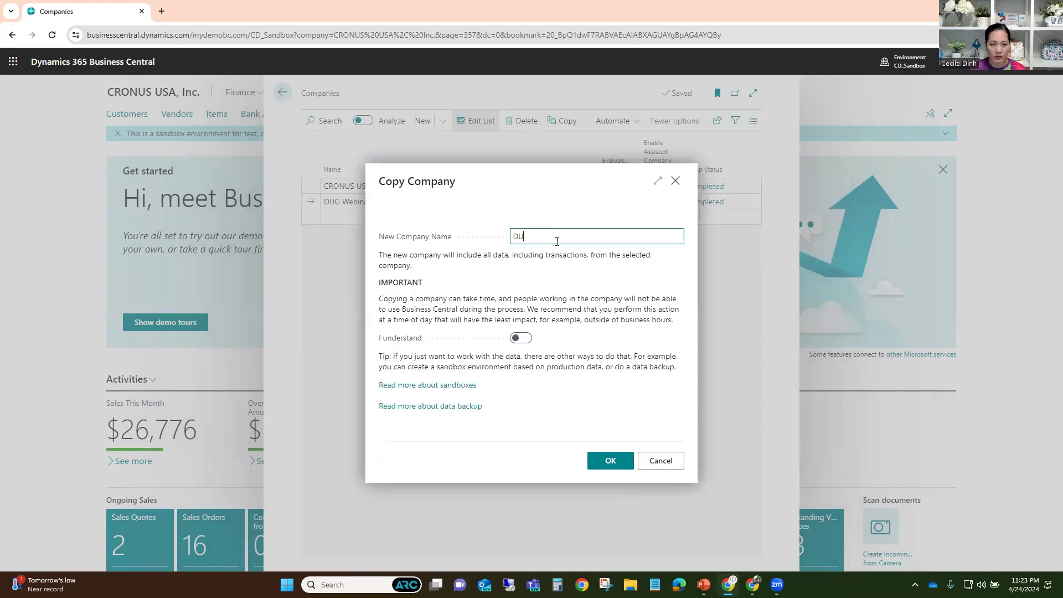
{"action": "type", "text": "G UAT"}
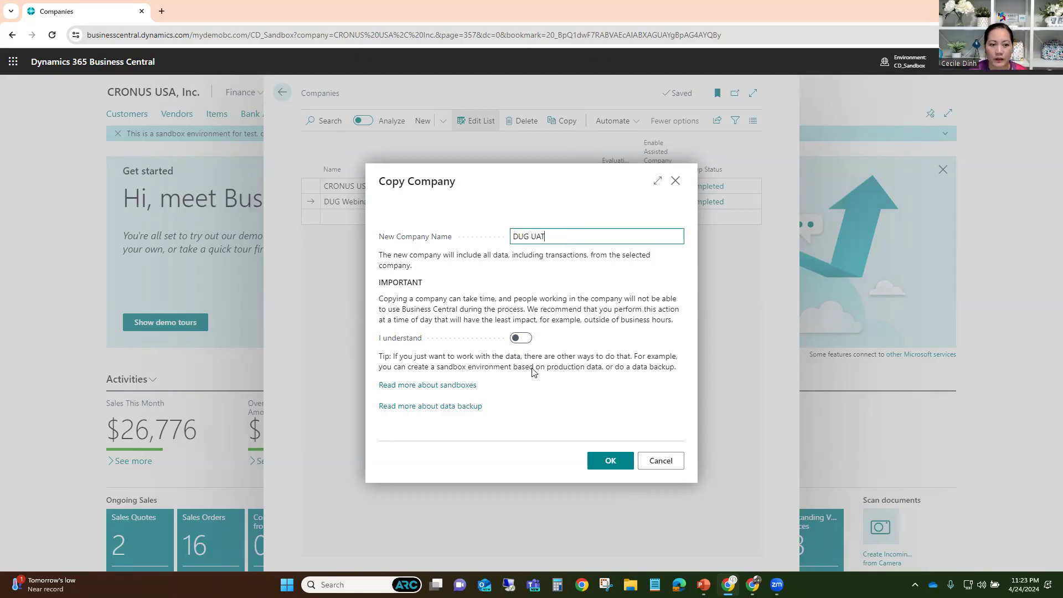
{"action": "left_click", "coordinate": [521, 339]}
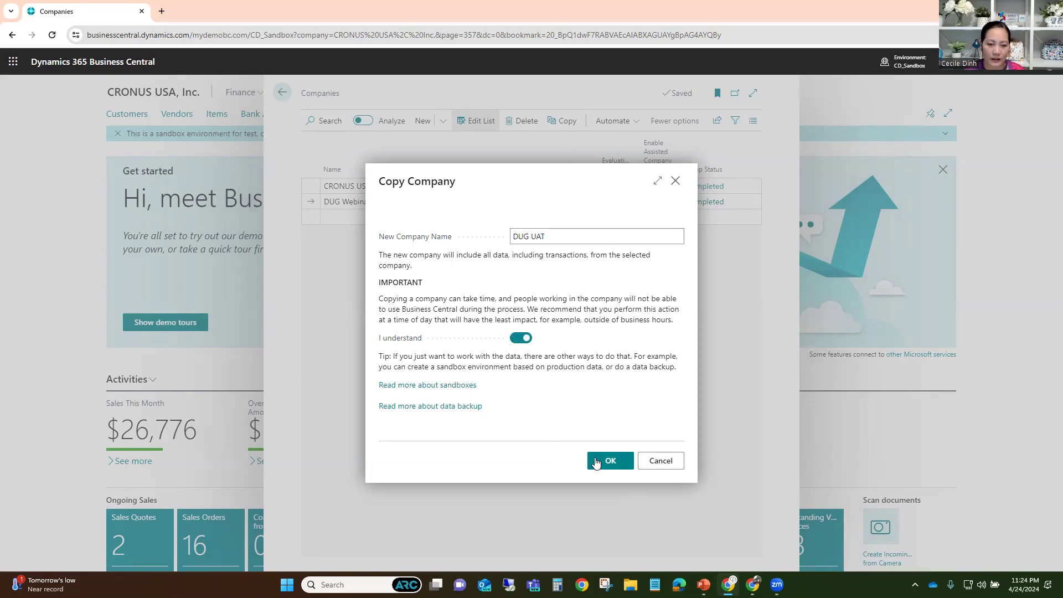
{"action": "left_click", "coordinate": [661, 461]}
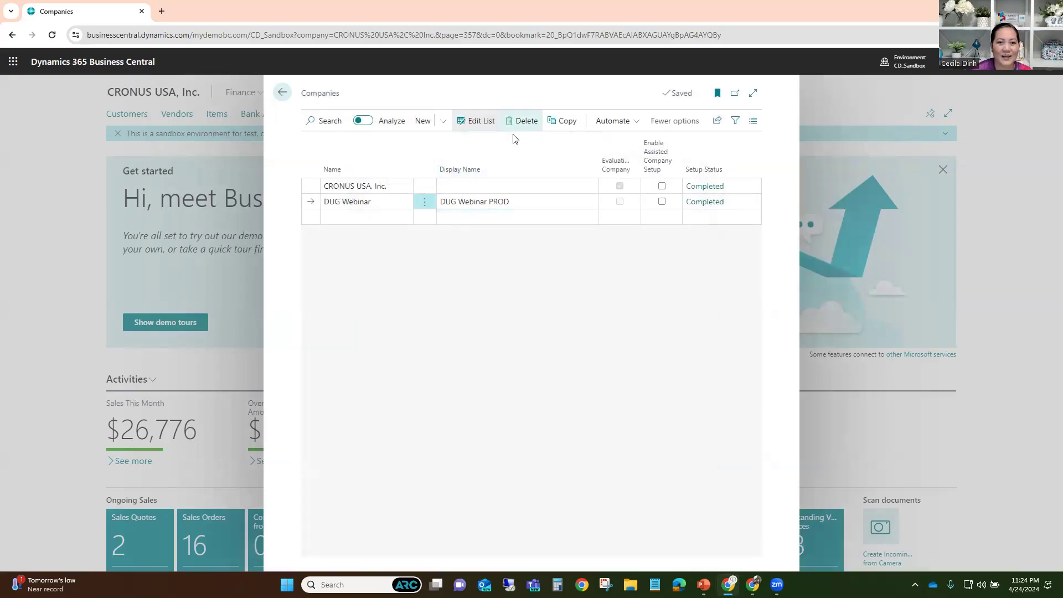
{"action": "left_click", "coordinate": [282, 94]}
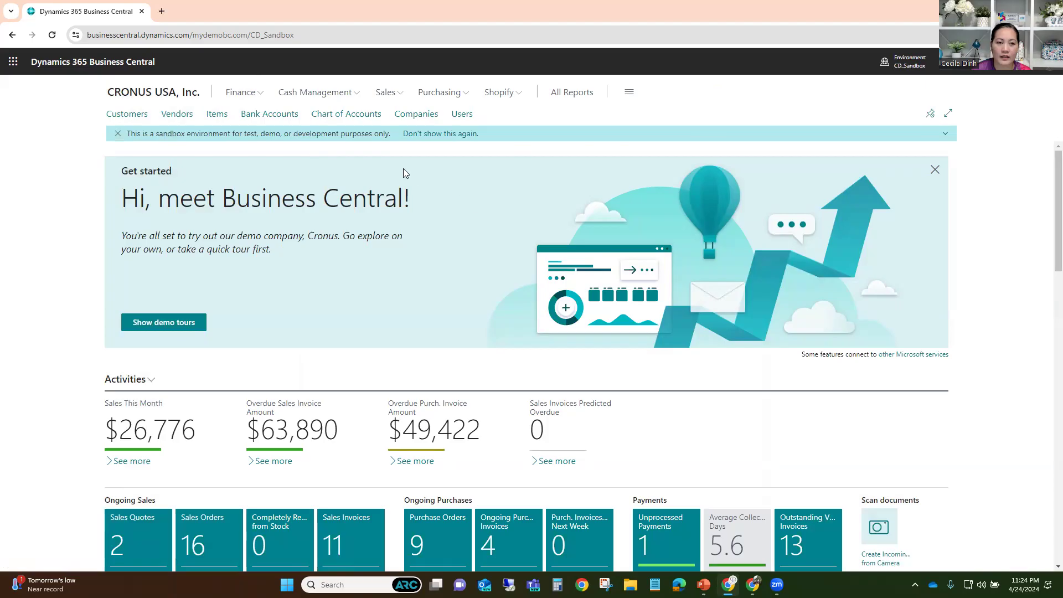
{"action": "left_click", "coordinate": [903, 69]}
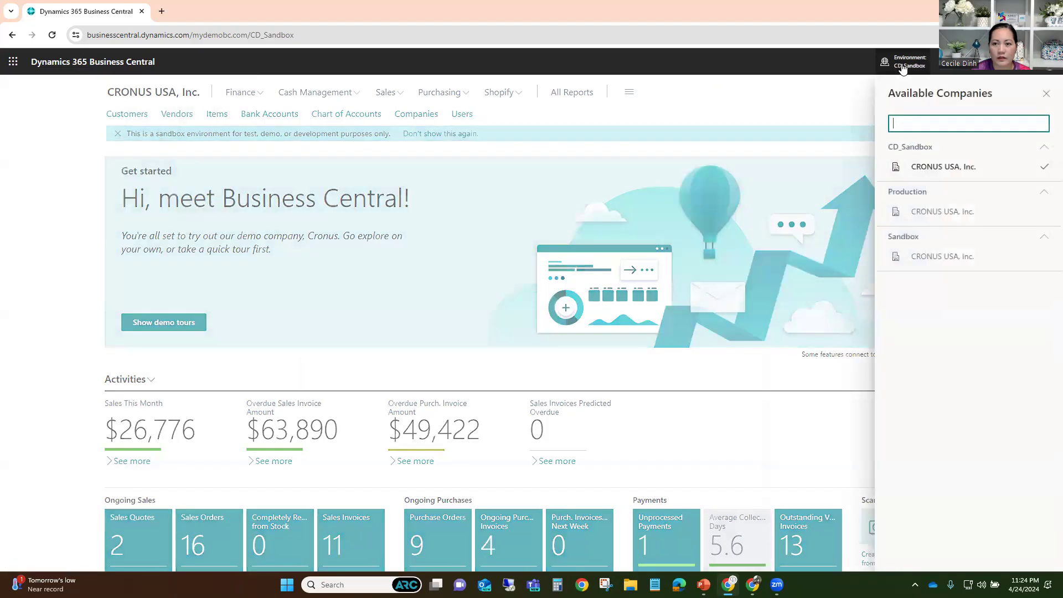
{"action": "left_click", "coordinate": [683, 101]}
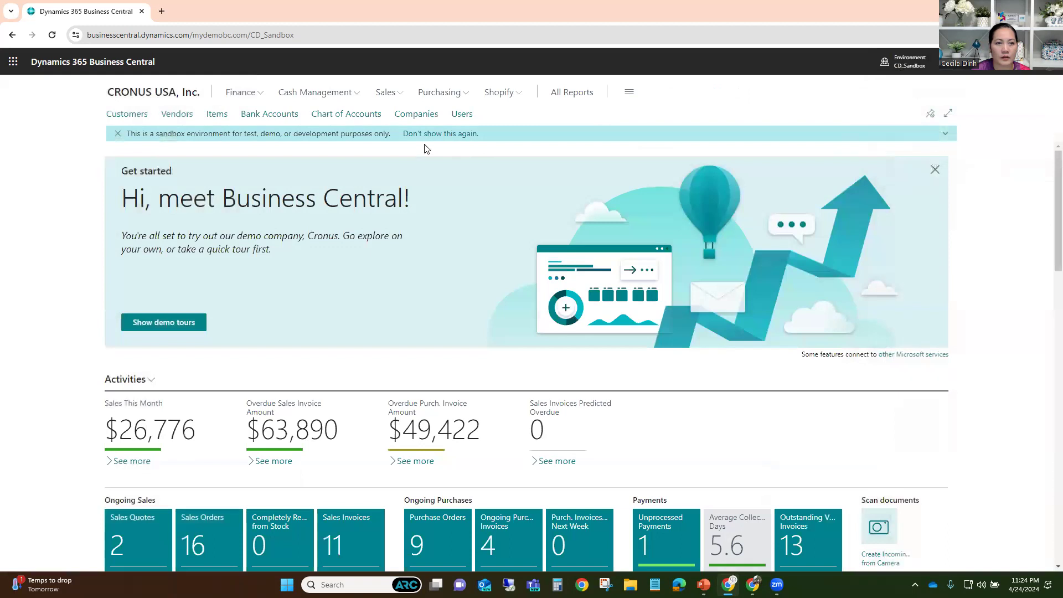
{"action": "left_click", "coordinate": [413, 115]}
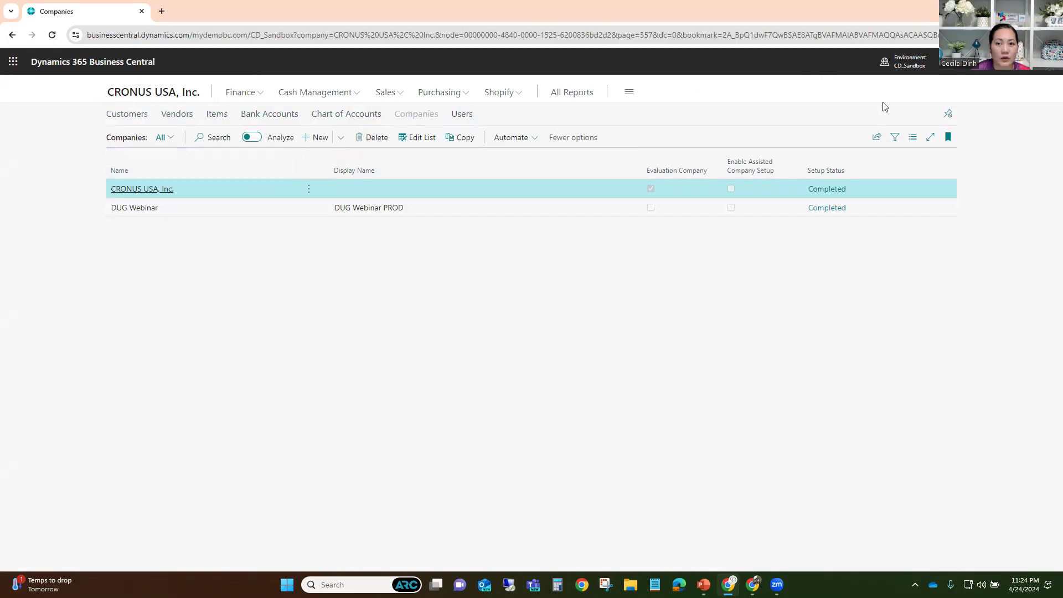
{"action": "left_click", "coordinate": [905, 62]}
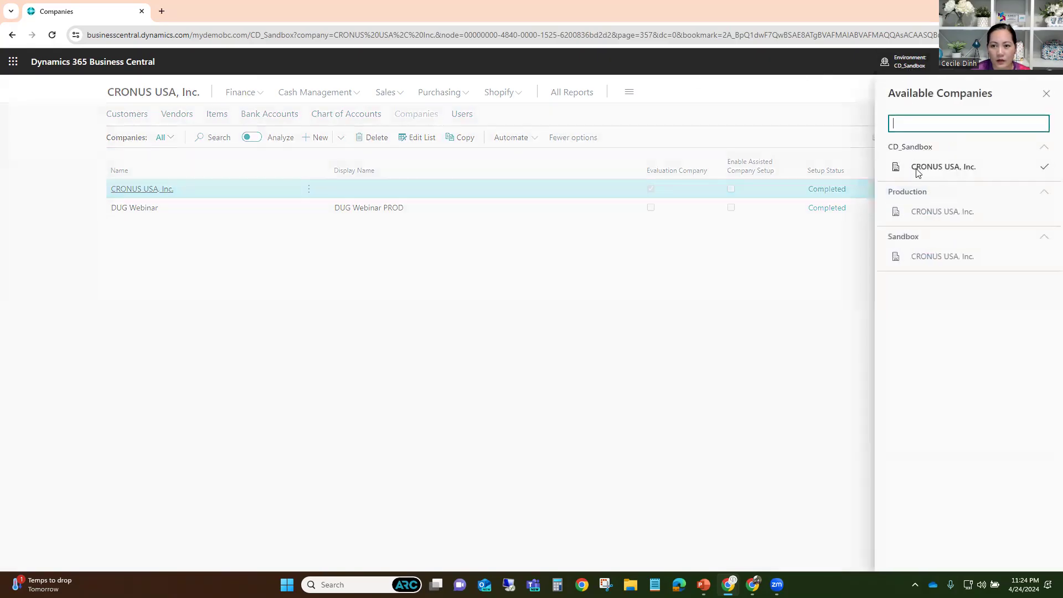
{"action": "left_click", "coordinate": [816, 104]}
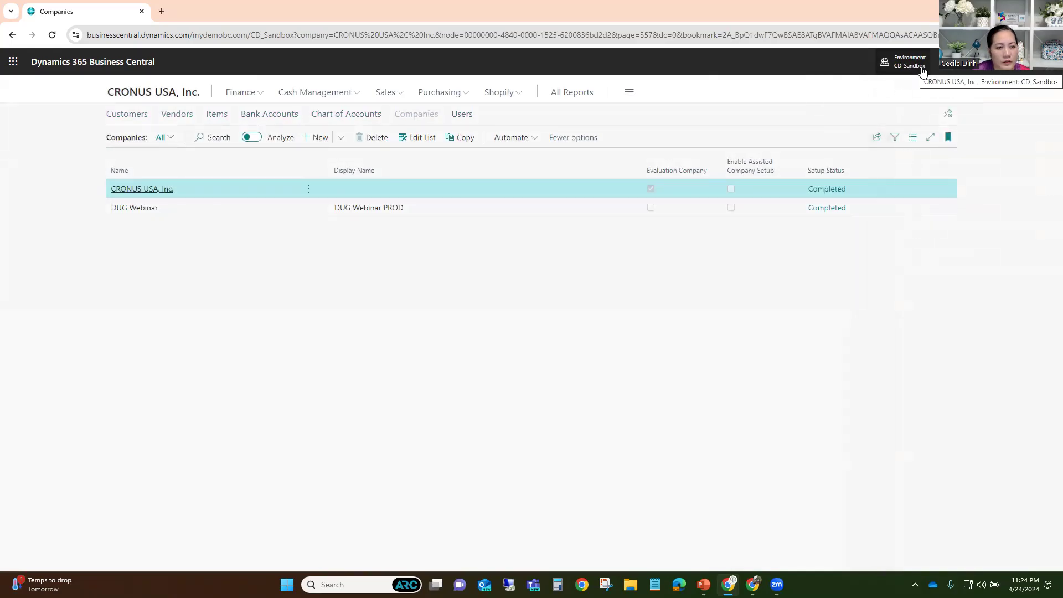
- Search Tell Me for 'users' and go to the Users page
{"action": "left_click", "coordinate": [949, 62]}
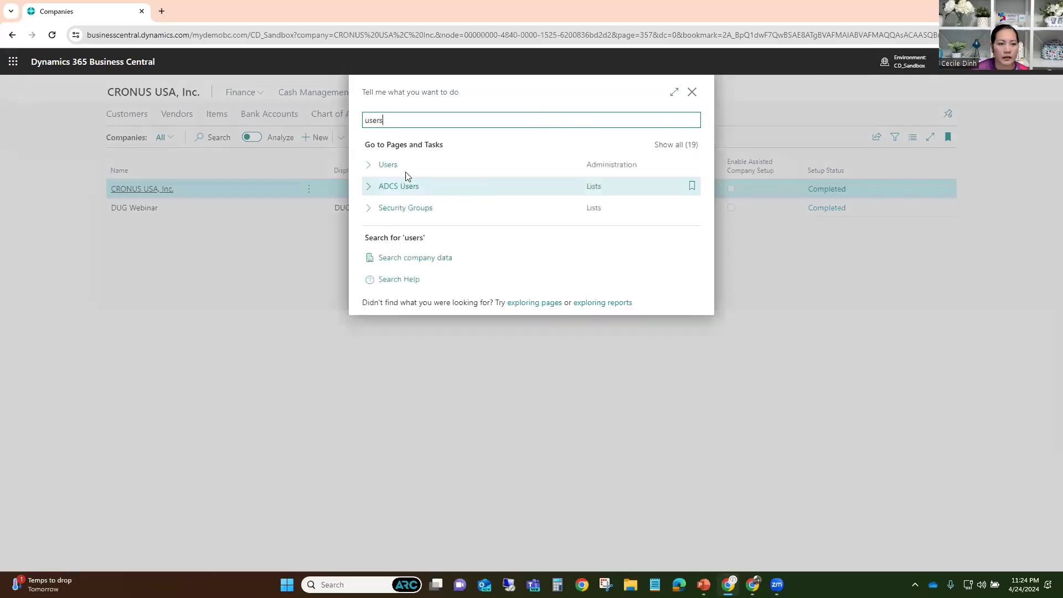
{"action": "left_click", "coordinate": [390, 168]}
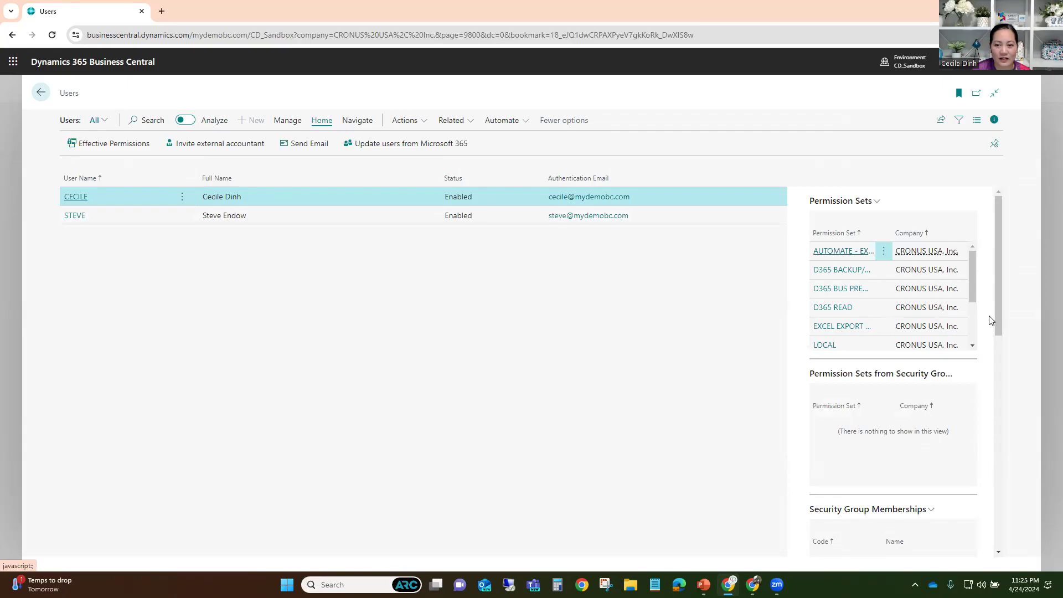
{"action": "left_click_drag", "start_coordinate": [972, 270], "coordinate": [976, 314]}
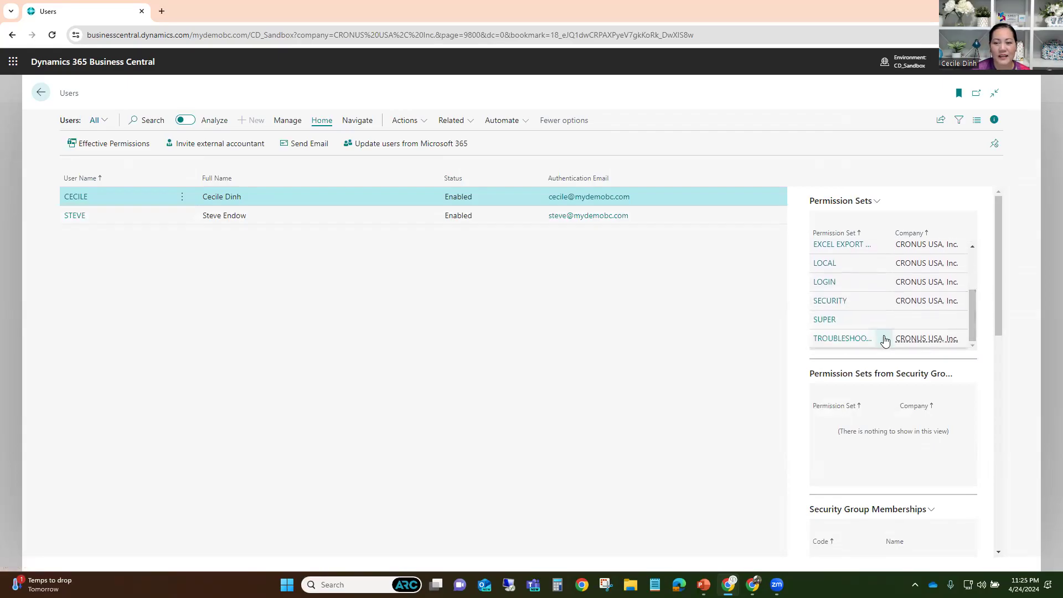
{"action": "left_click_drag", "start_coordinate": [972, 305], "coordinate": [976, 260]}
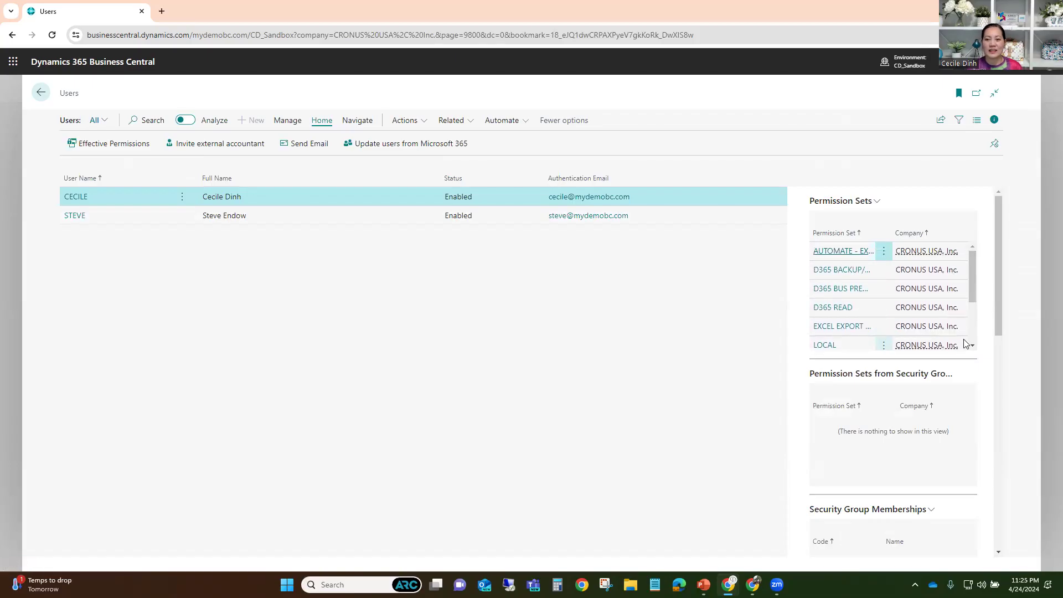
{"action": "left_click_drag", "start_coordinate": [973, 289], "coordinate": [966, 334]}
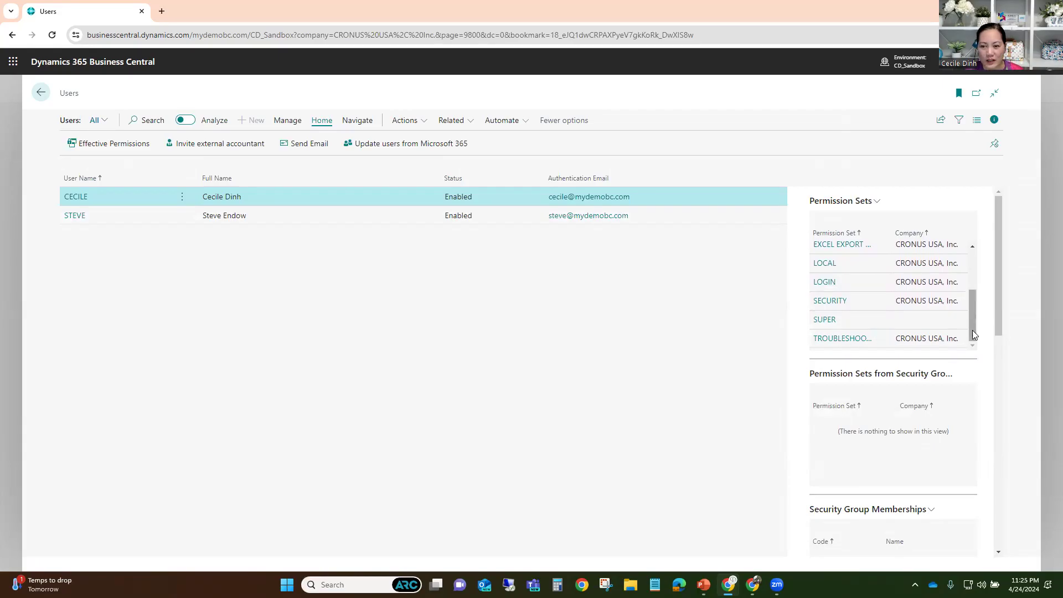
{"action": "scroll", "coordinate": [974, 299], "scroll_direction": "up", "scroll_amount": 3}
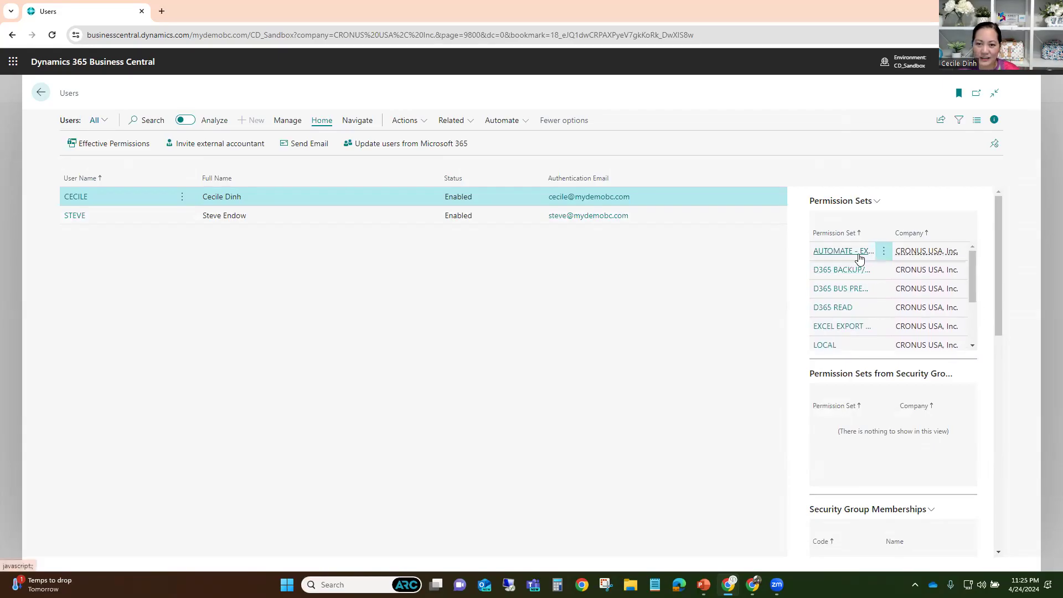
{"action": "scroll", "coordinate": [841, 337], "scroll_direction": "down", "scroll_amount": 2}
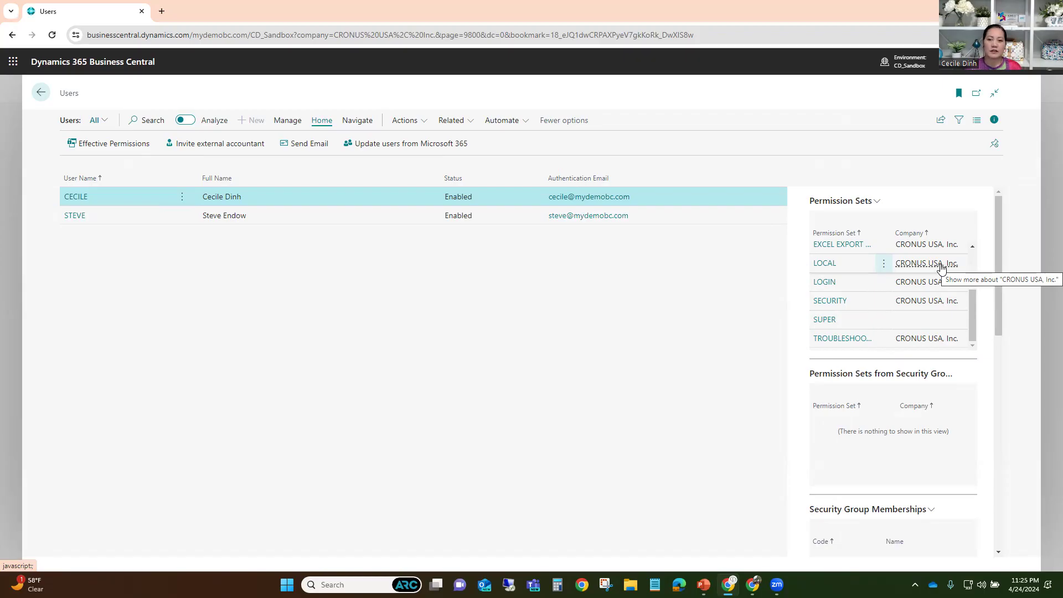
{"action": "scroll", "coordinate": [938, 275], "scroll_direction": "up", "scroll_amount": 2}
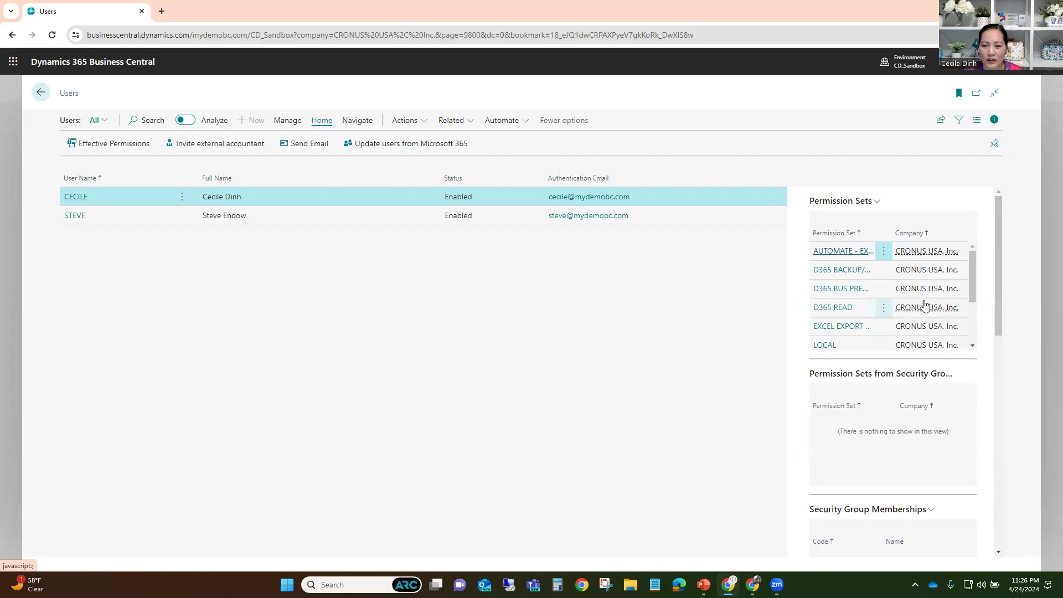
{"action": "scroll", "coordinate": [923, 307], "scroll_direction": "down", "scroll_amount": 3}
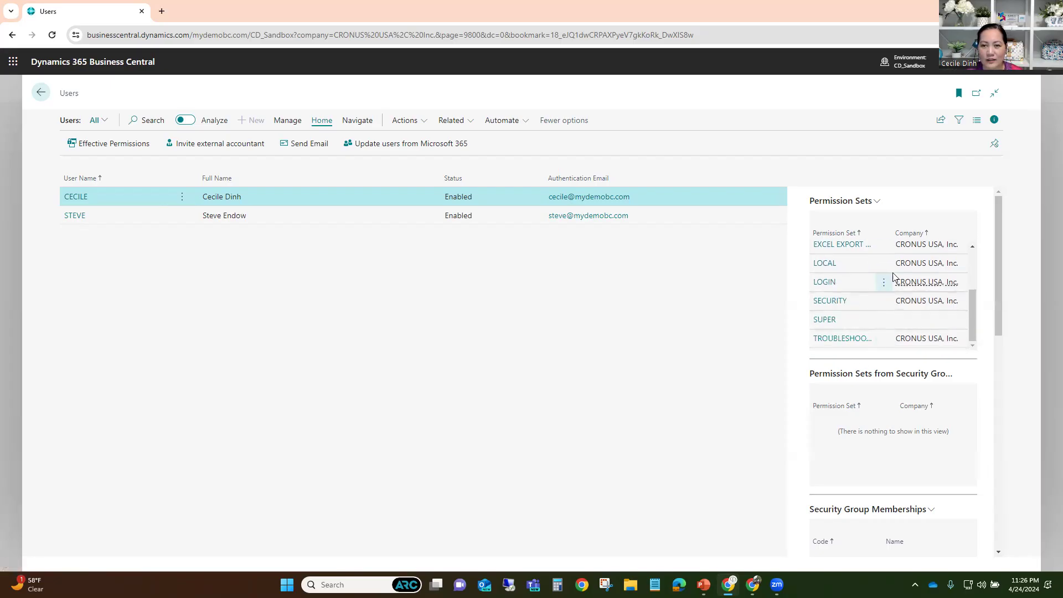
{"action": "scroll", "coordinate": [872, 288], "scroll_direction": "up", "scroll_amount": 3}
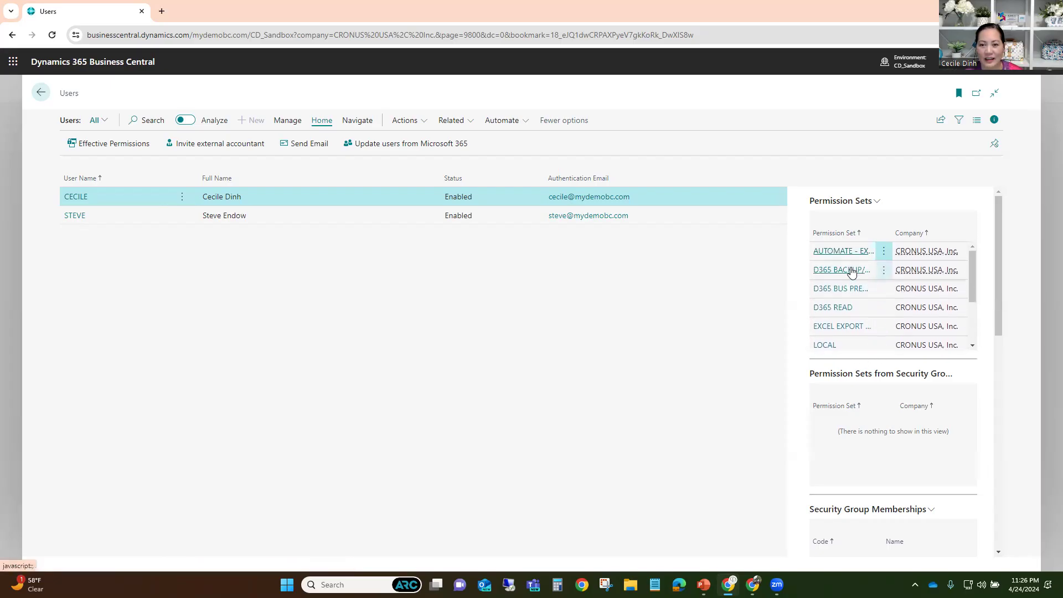
{"action": "scroll", "coordinate": [853, 310], "scroll_direction": "down", "scroll_amount": 3}
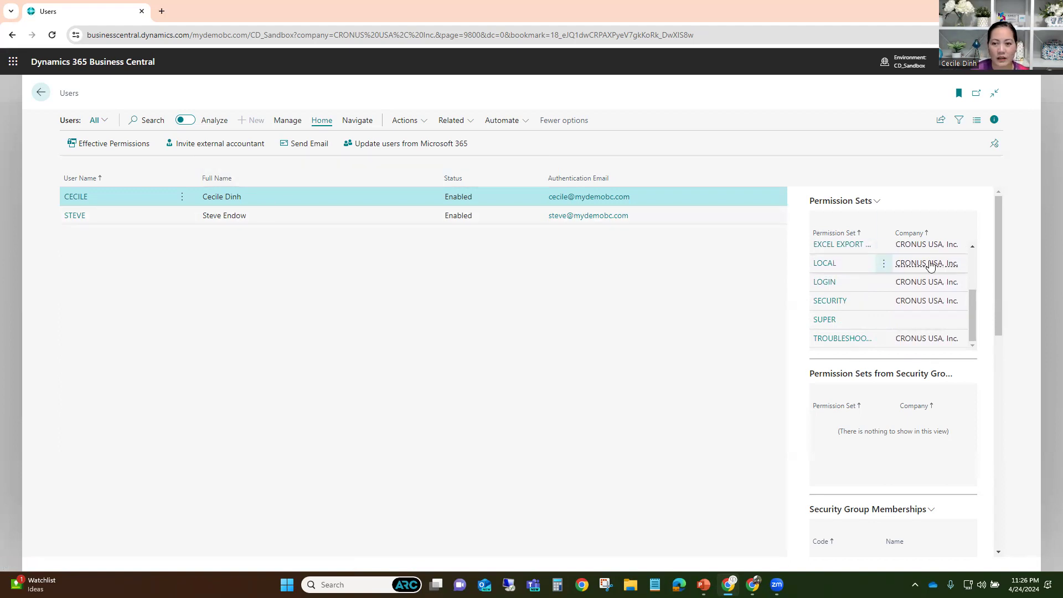
{"action": "scroll", "coordinate": [934, 268], "scroll_direction": "up", "scroll_amount": 2}
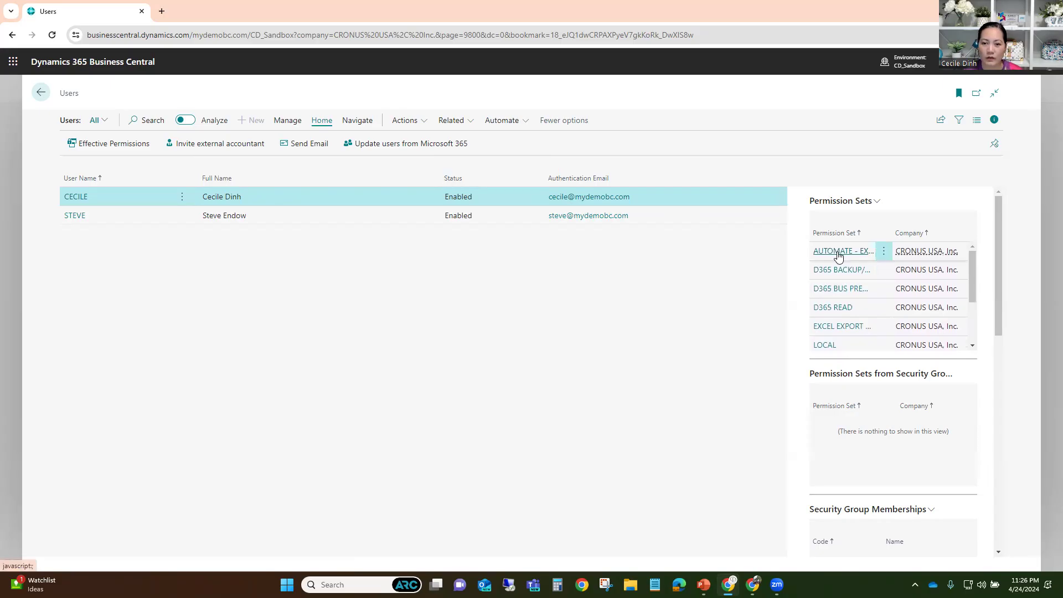
{"action": "scroll", "coordinate": [885, 298], "scroll_direction": "down", "scroll_amount": 2}
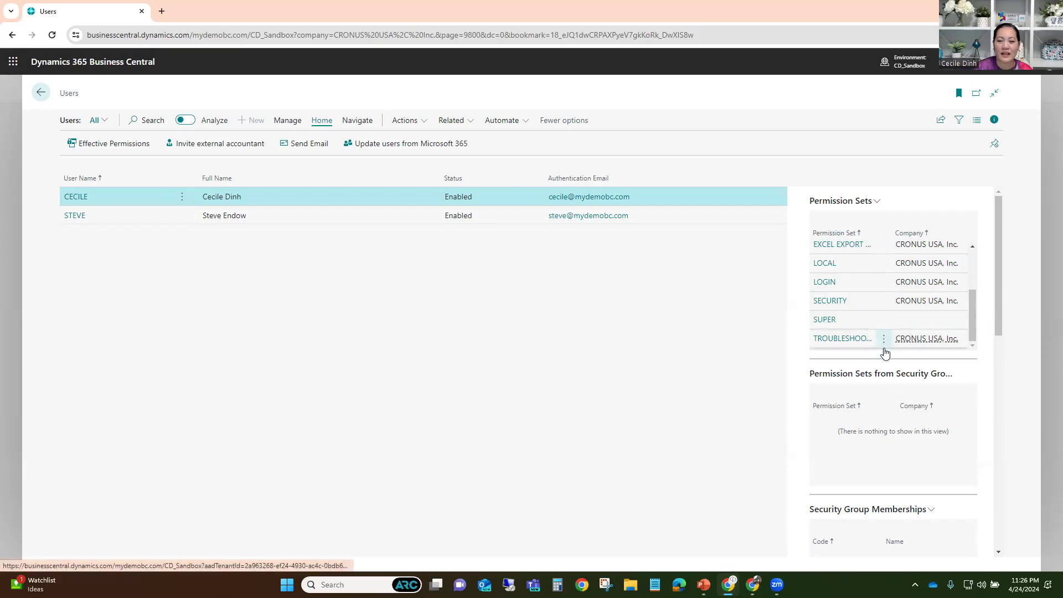
{"action": "left_click", "coordinate": [837, 245]}
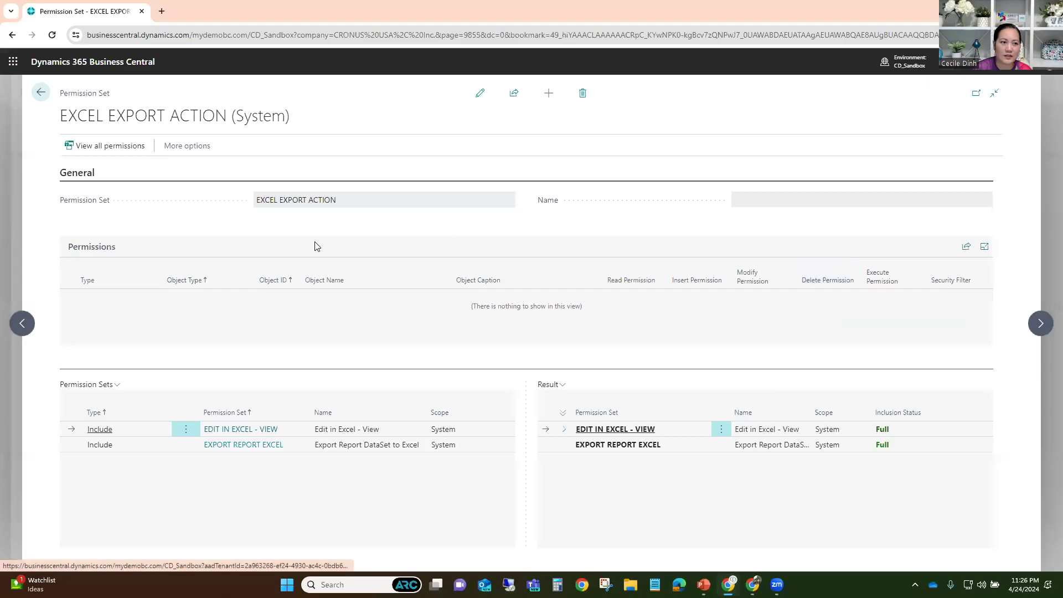
{"action": "left_click", "coordinate": [197, 486]}
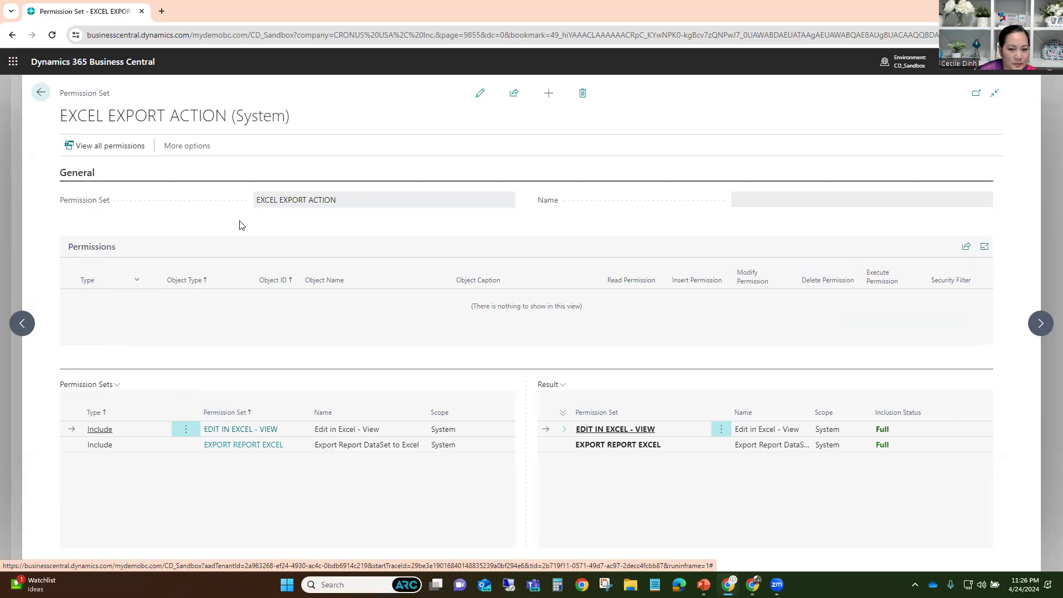
{"action": "left_click", "coordinate": [41, 93]}
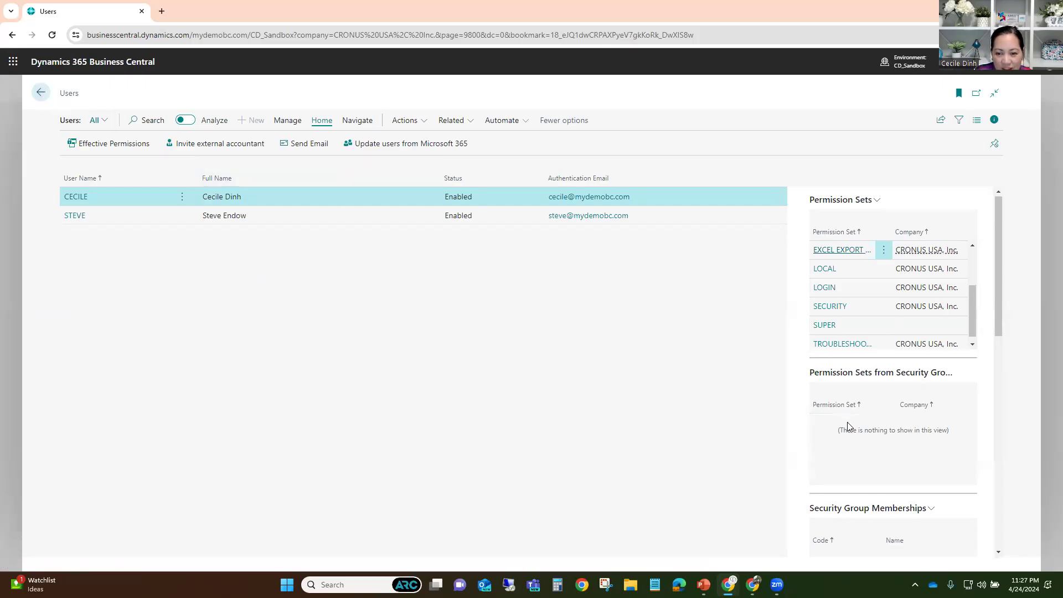
- Review the license FactBox, then open the first user's User Card with its ten permission sets
{"action": "scroll", "coordinate": [847, 423], "scroll_direction": "down", "scroll_amount": 2}
{"action": "scroll", "coordinate": [848, 430], "scroll_direction": "down", "scroll_amount": 5}
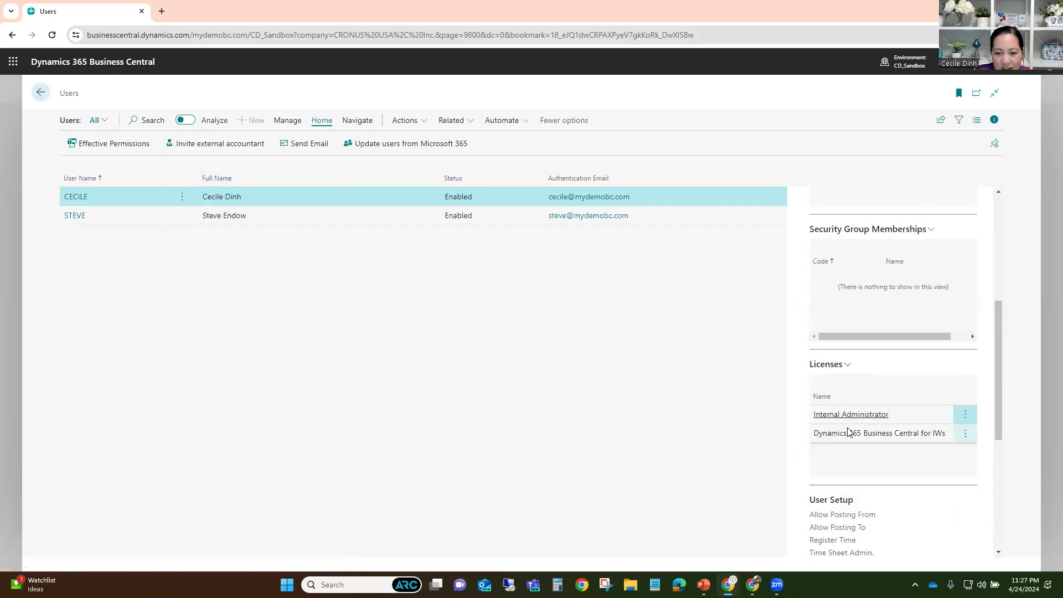
{"action": "scroll", "coordinate": [848, 433], "scroll_direction": "up", "scroll_amount": 7}
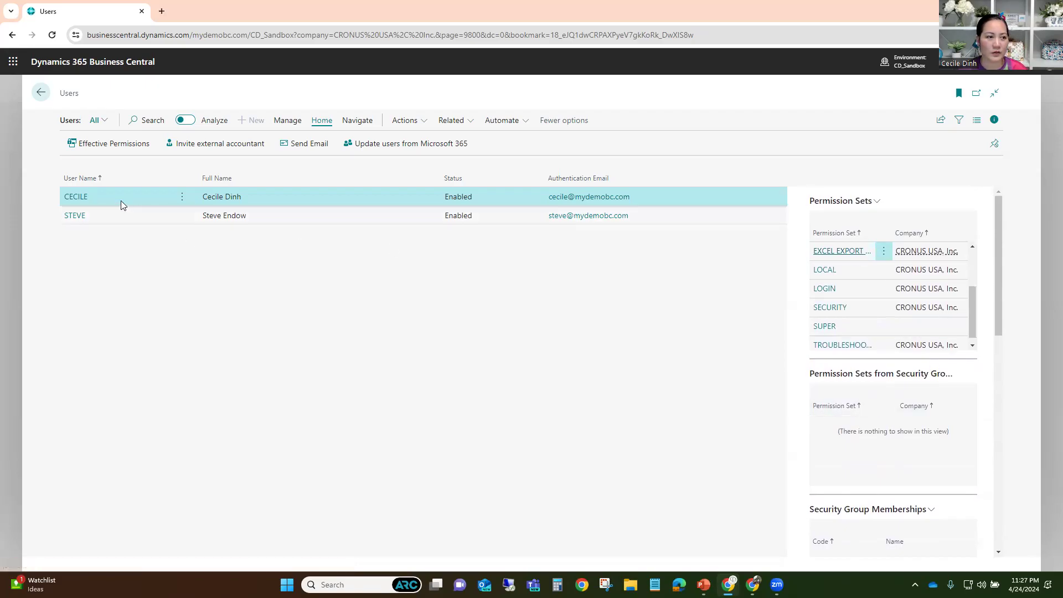
{"action": "left_click", "coordinate": [76, 197]}
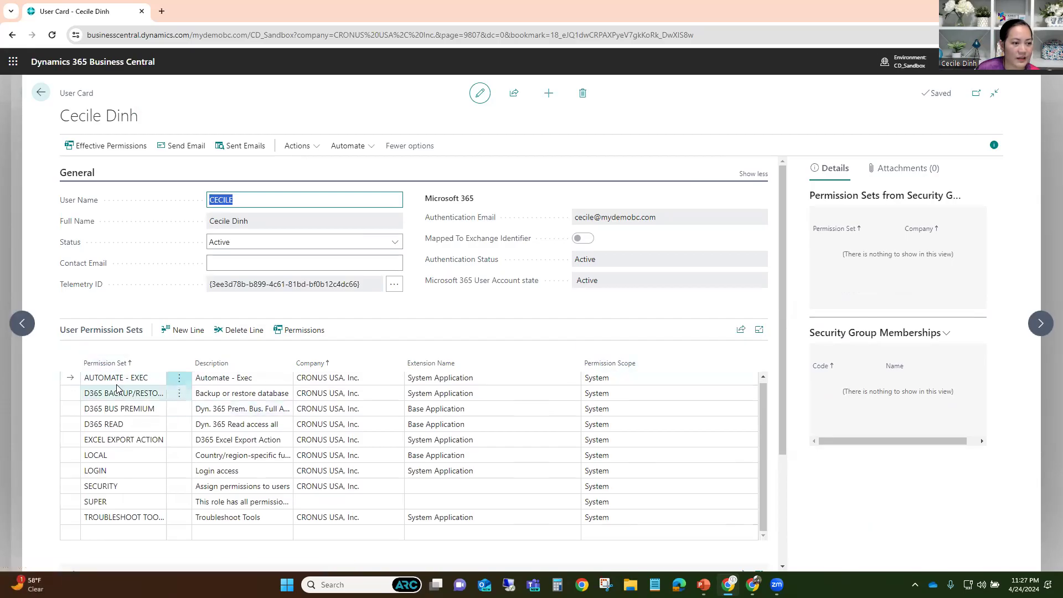
{"action": "left_click", "coordinate": [137, 379]}
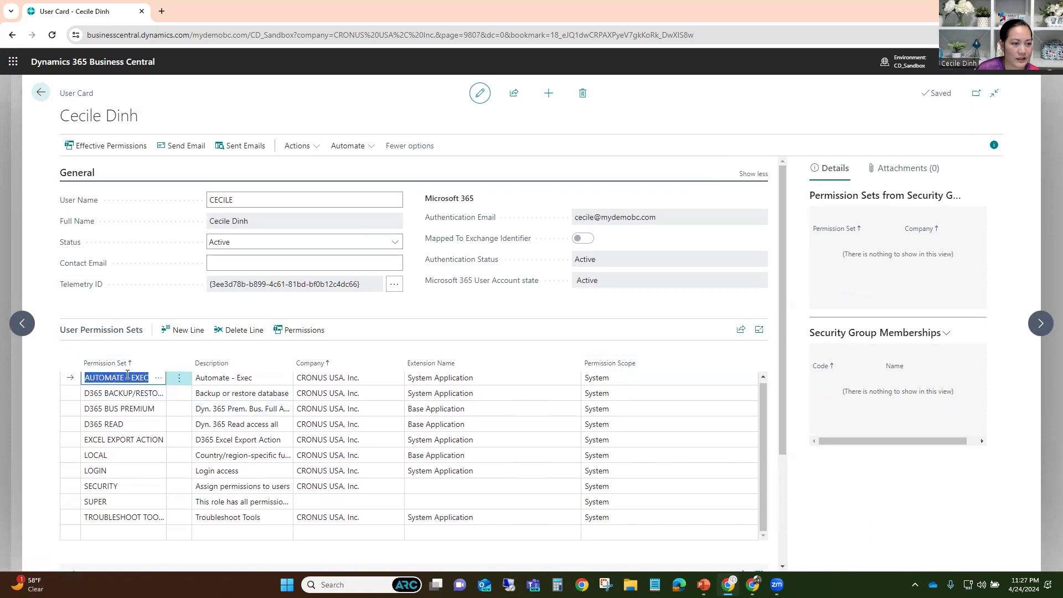
{"action": "left_click", "coordinate": [177, 383]}
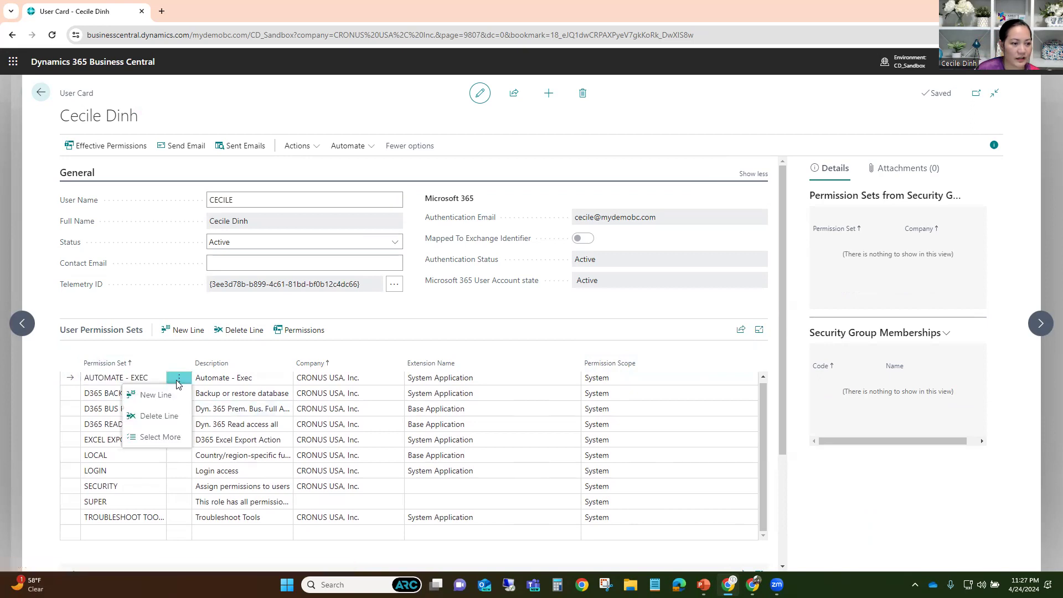
{"action": "left_click", "coordinate": [101, 379]}
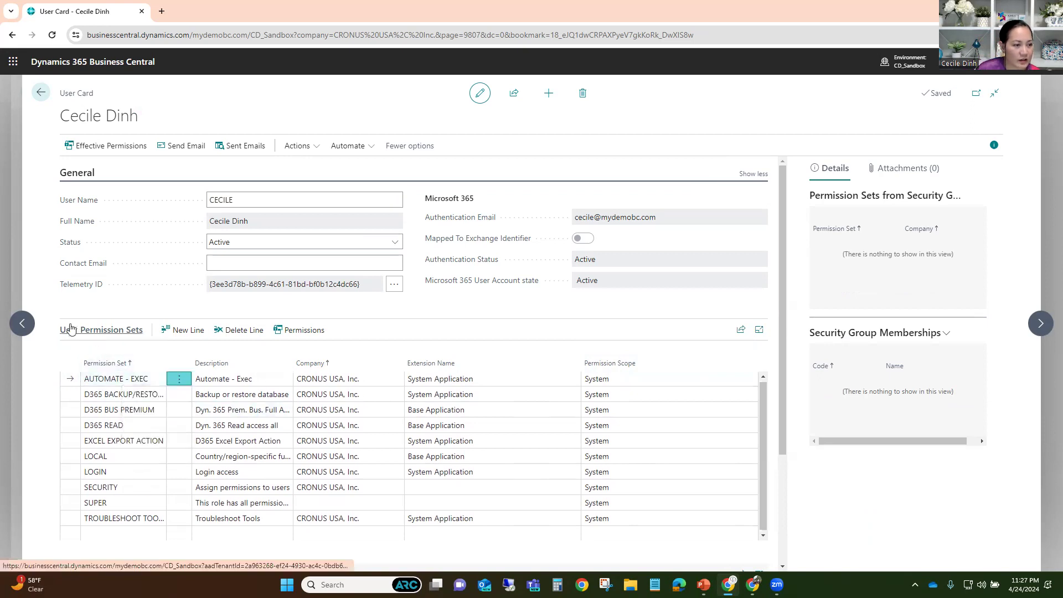